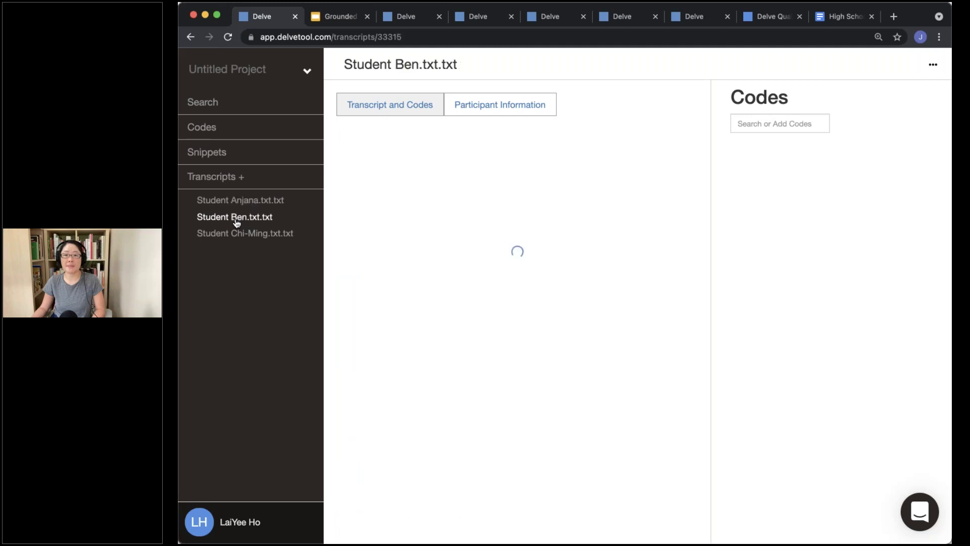
Open the third student's interview transcript and rename the untitled project to "Learning in the Pandemic"
click(236, 238)
click(235, 67)
text(Lea)
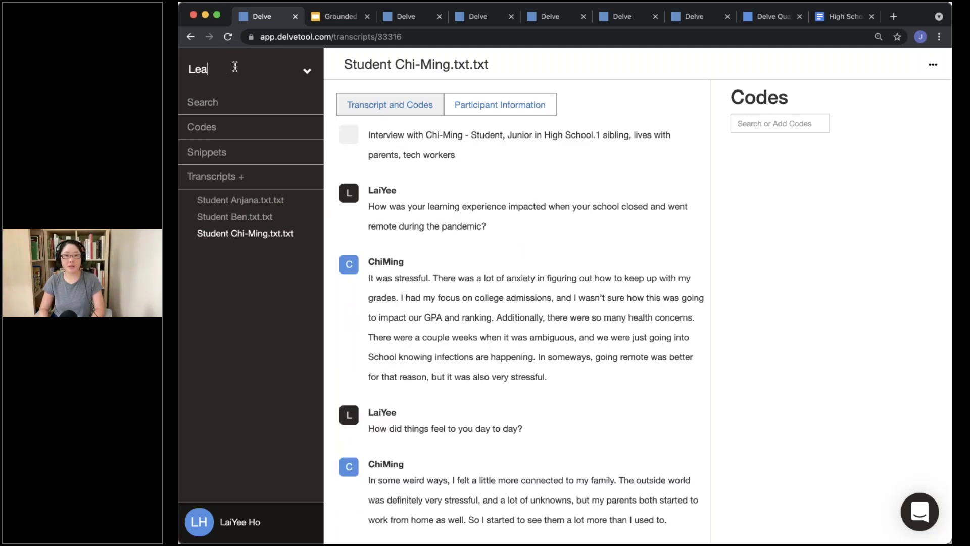
text(rning in the Pand)
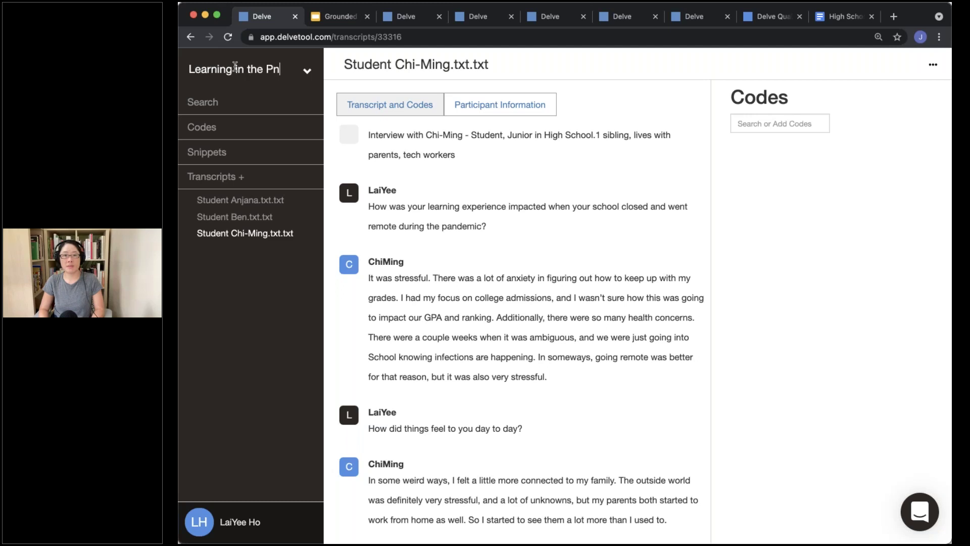
text(emic)
key(Return)
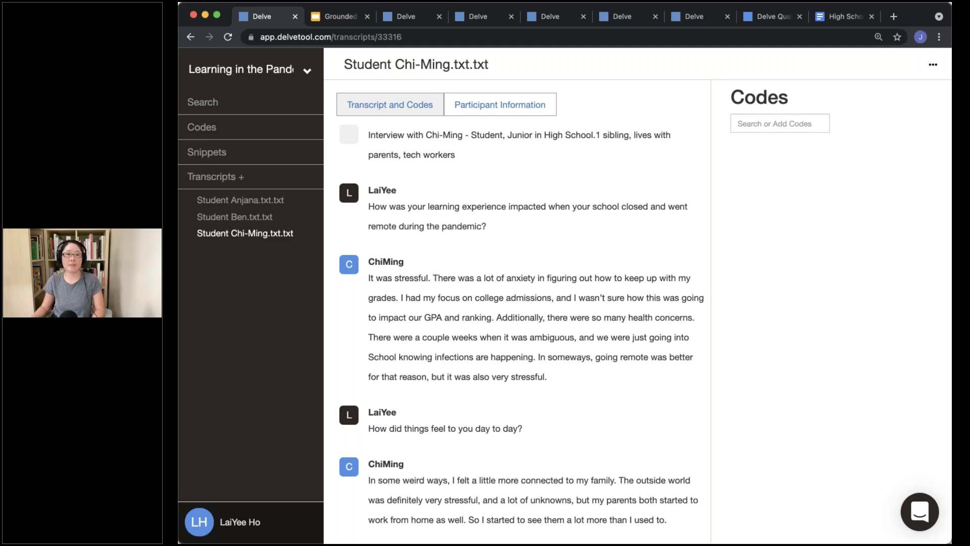
Switch to the Google Slides presentation and advance to the slide defining open coding
key(super+Tab)
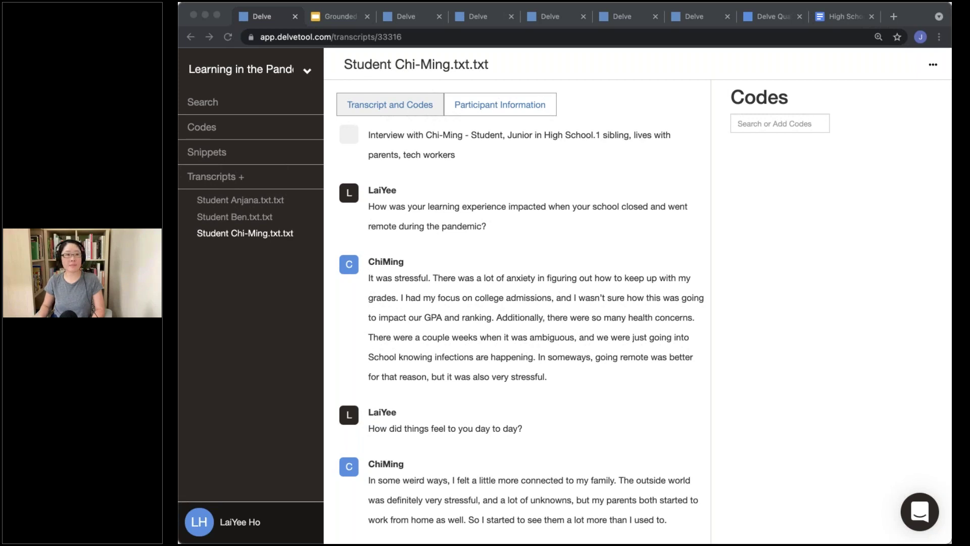
click(340, 21)
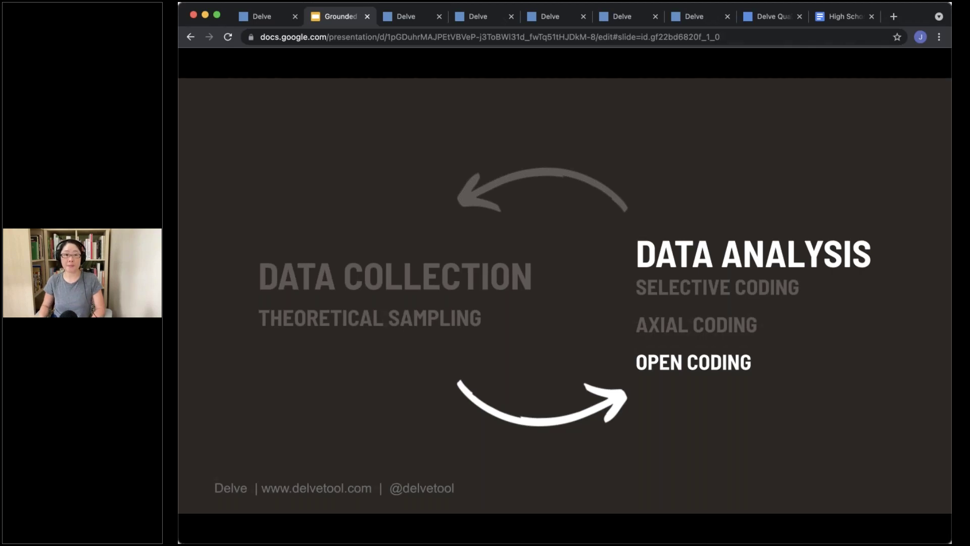
key(Right)
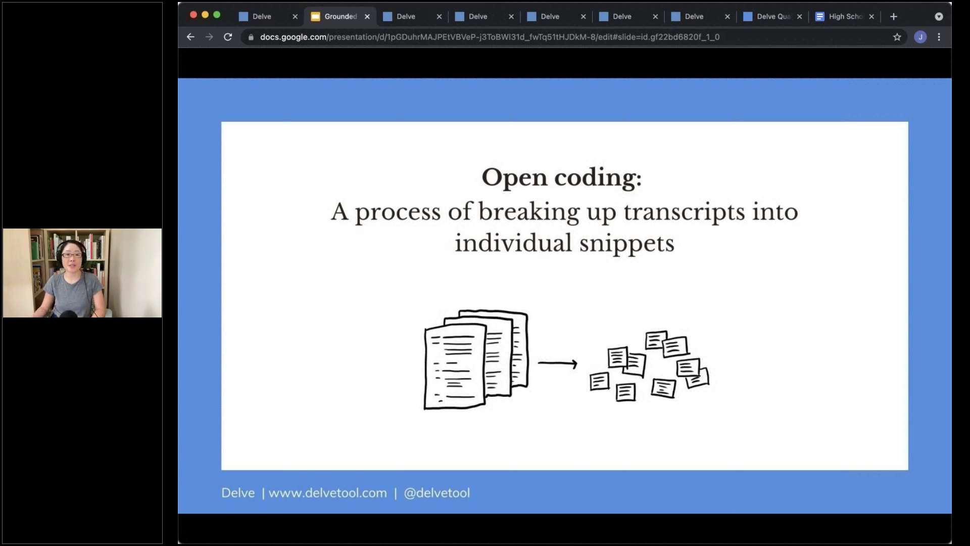
Return to Delve and add a new code named "Uncategorized" beside the transcript
click(270, 19)
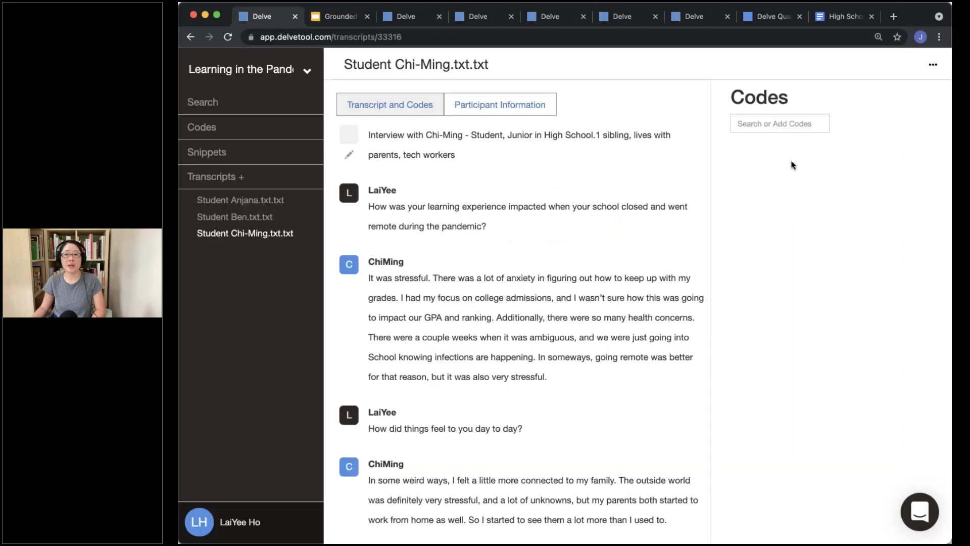
click(760, 128)
text(Unca)
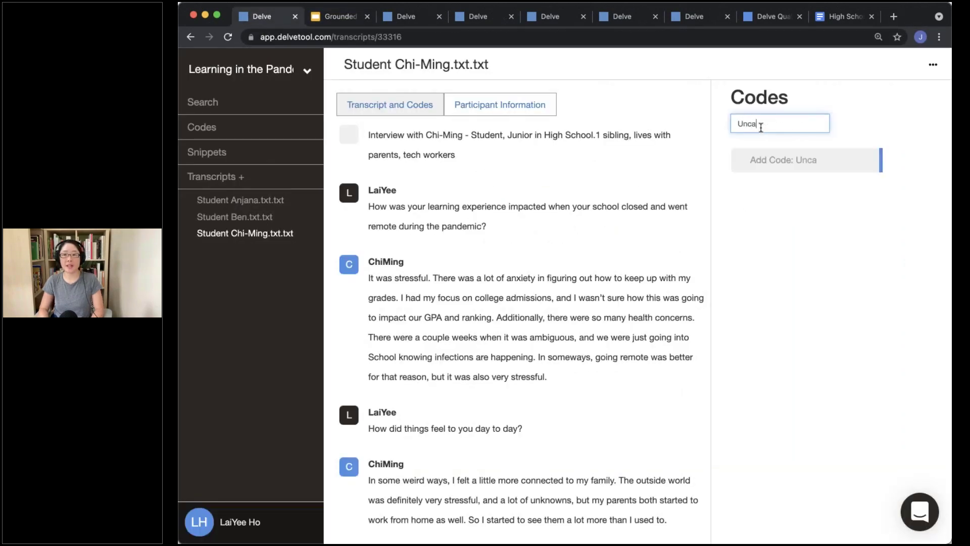
text(tege)
key(BackSpace)
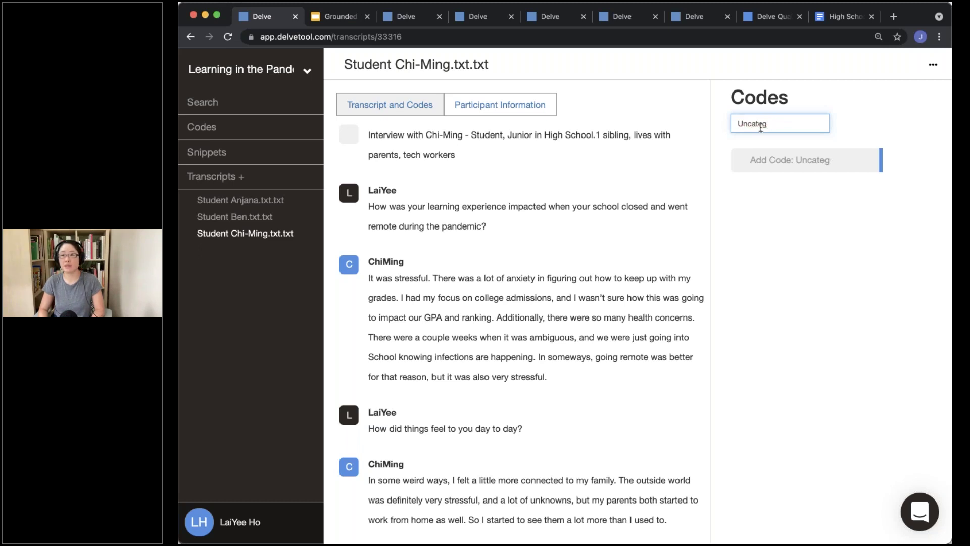
text(orized)
key(Return)
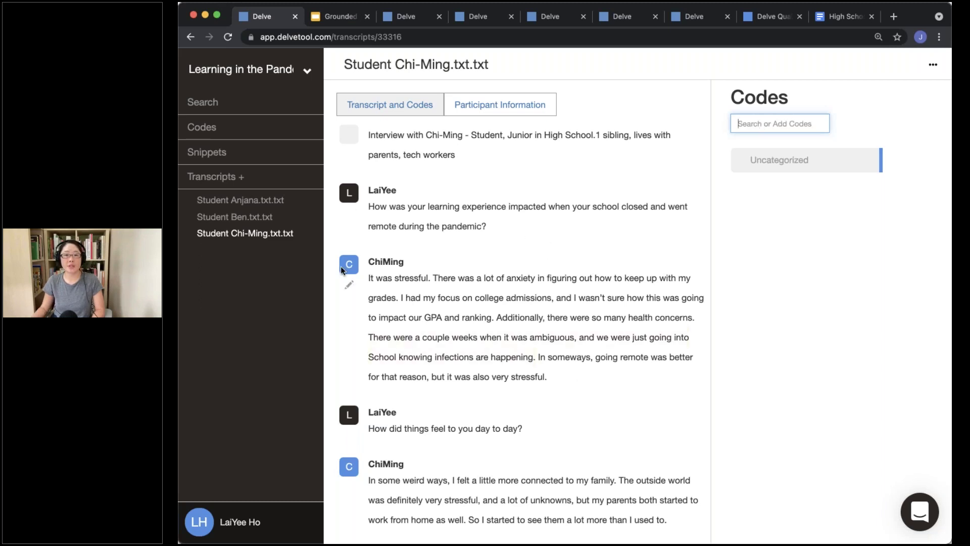
Apply the Uncategorized code to the student's answer about stress and to the two consecutive answers about feeling connected to family
click(368, 261)
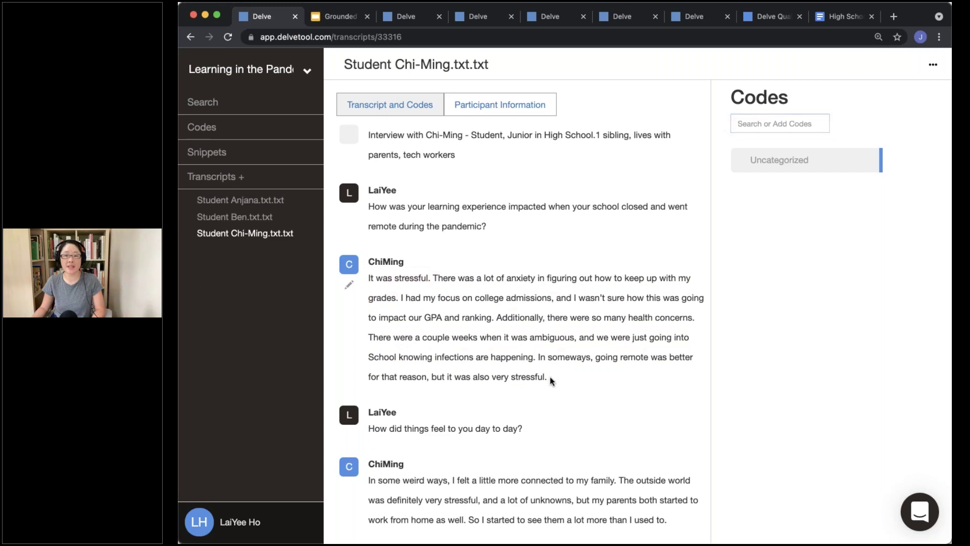
drag(550, 377, 364, 270)
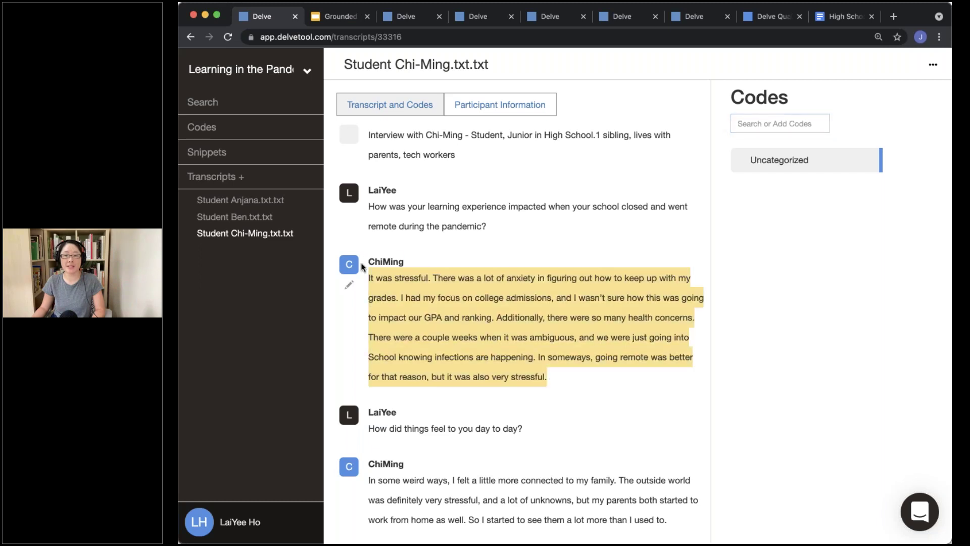
click(780, 159)
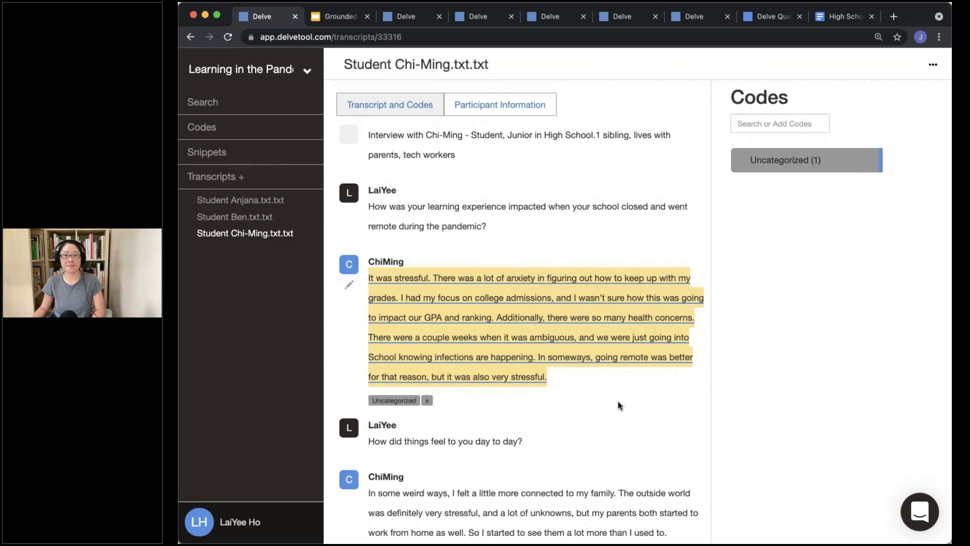
scroll(617, 402, down, 3)
mouse_move(369, 322)
mouse_down()
mouse_move(404, 415)
mouse_move(538, 462)
mouse_move(520, 472)
mouse_up()
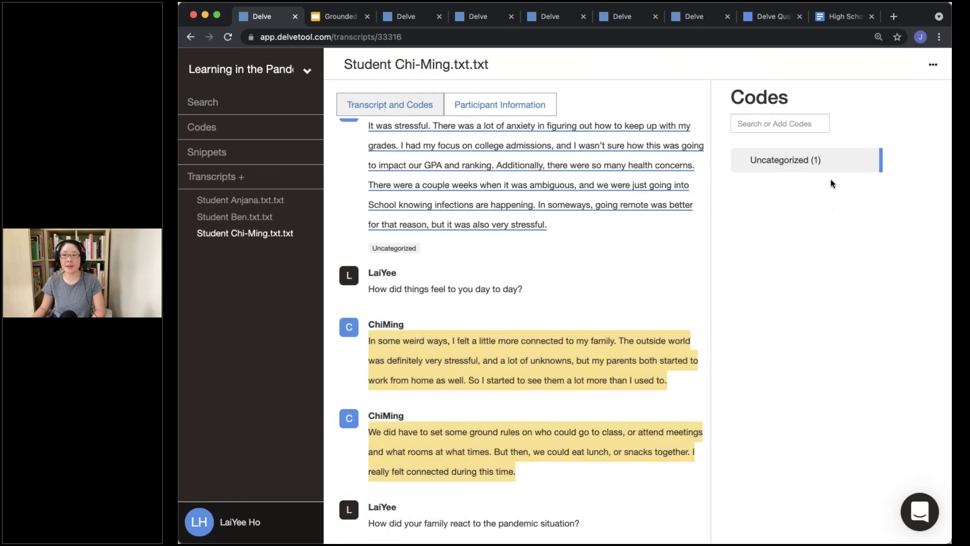
click(771, 162)
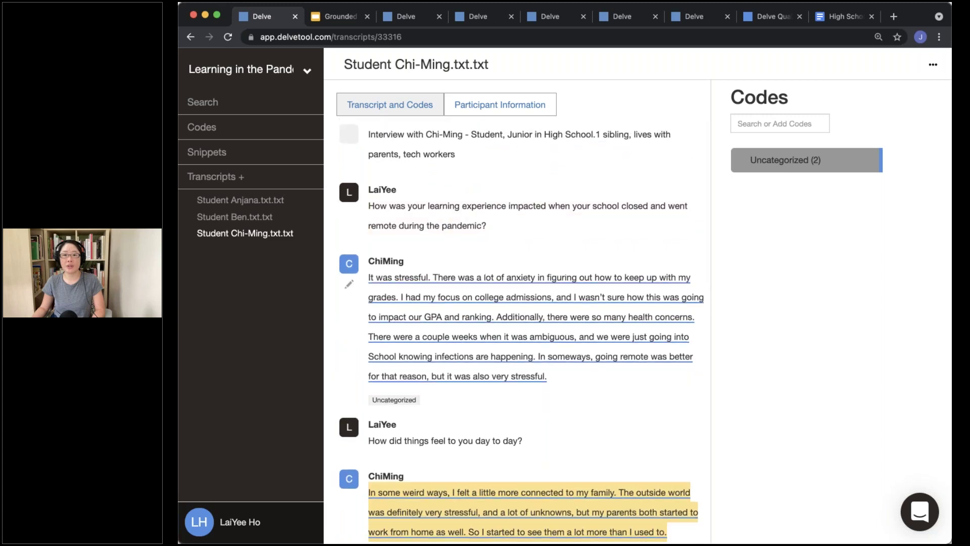
Code the student's Wi-Fi disruption answer as Uncategorized in three snippets: the first sentence, the second sentence and the rest
scroll(391, 276, down, 10)
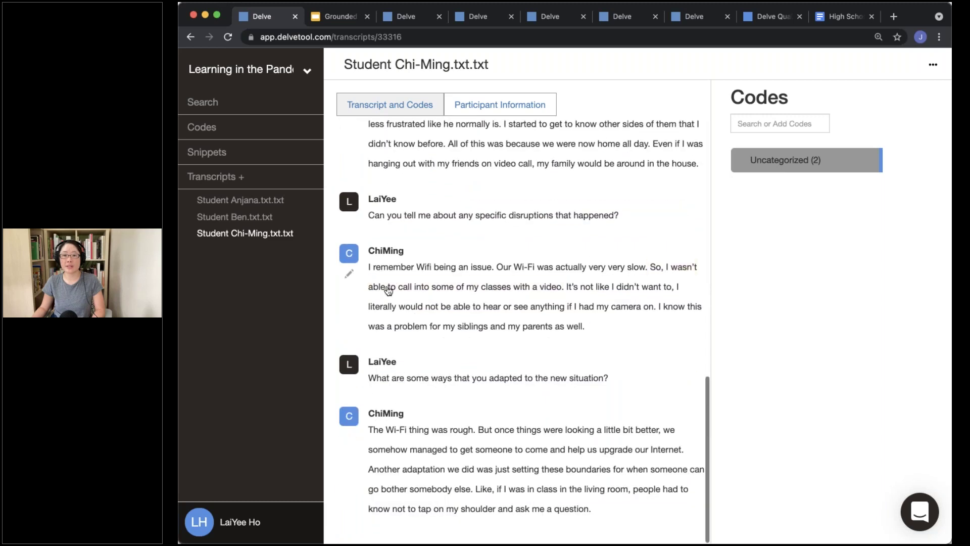
click(782, 163)
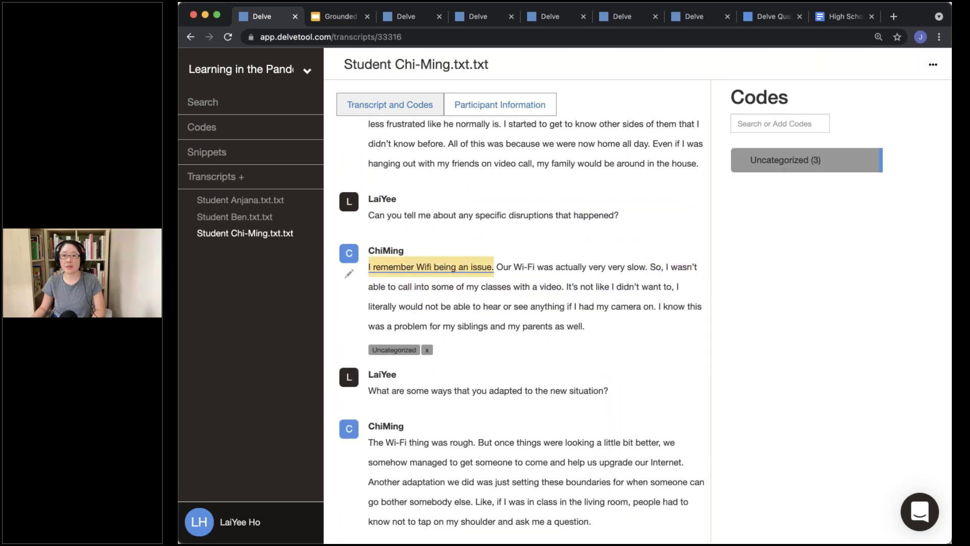
click(647, 267)
click(779, 162)
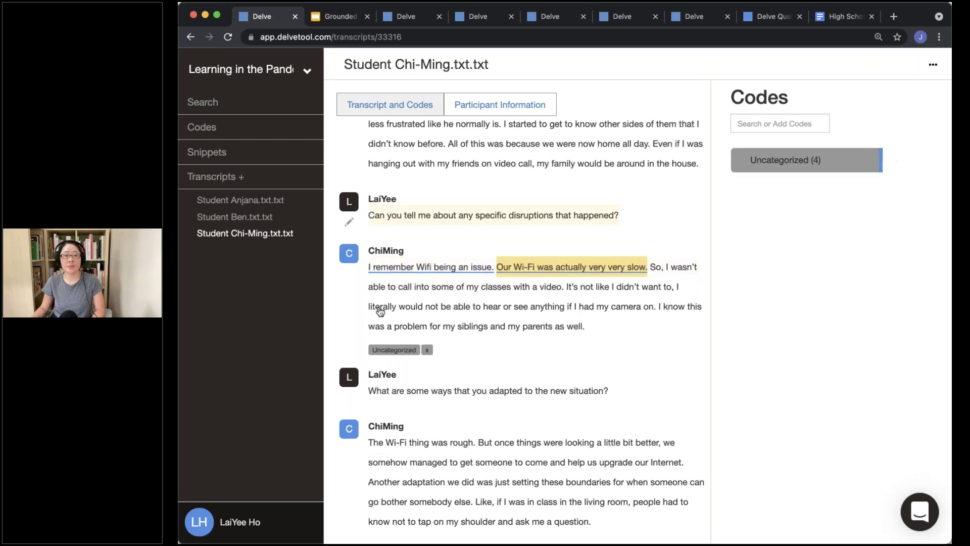
click(346, 253)
click(821, 164)
Apply the Uncategorized code to the student's whole last answer about adapting to the new situation
scroll(354, 429, down, 1)
click(348, 416)
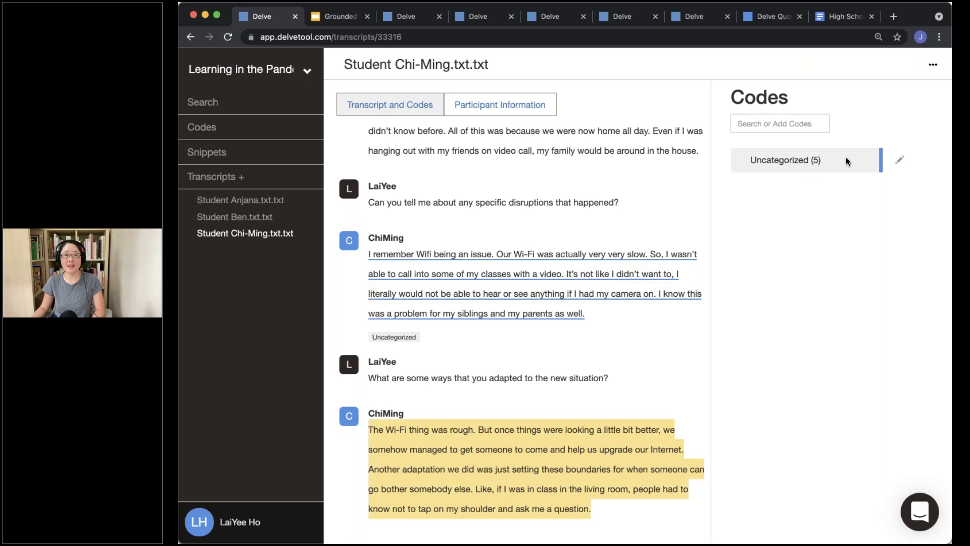
click(821, 161)
In the second student's transcript, apply the Uncategorized code to the answers about focusing on grades and suspended tennis practices
click(227, 217)
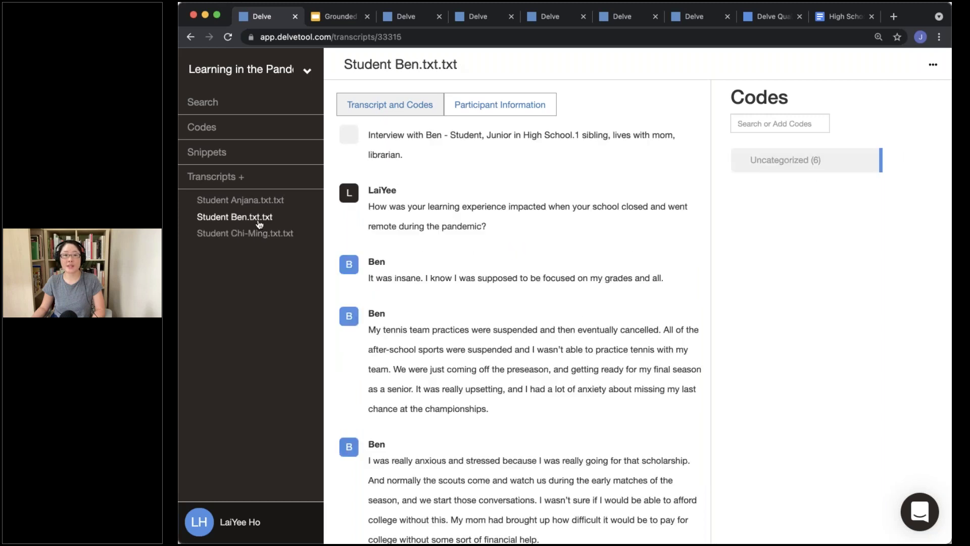
click(348, 281)
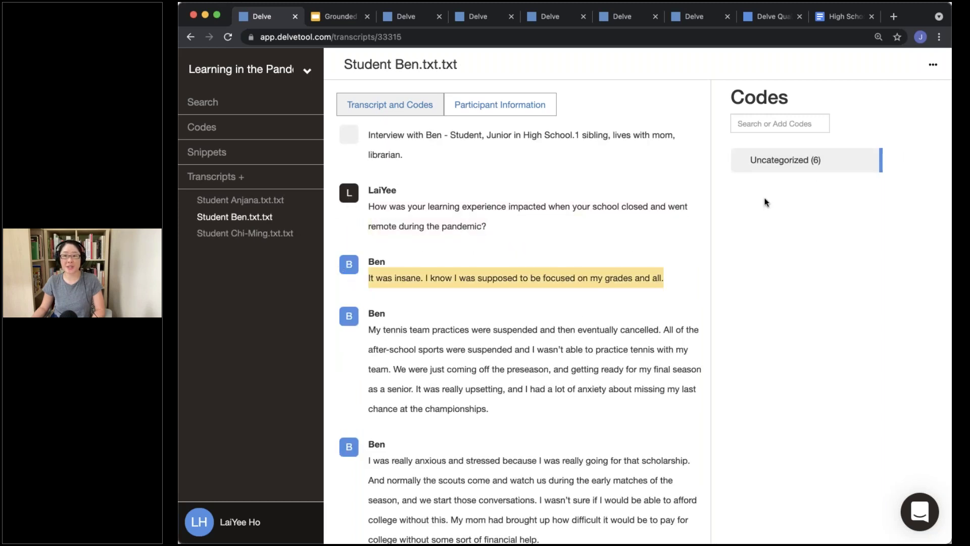
click(808, 160)
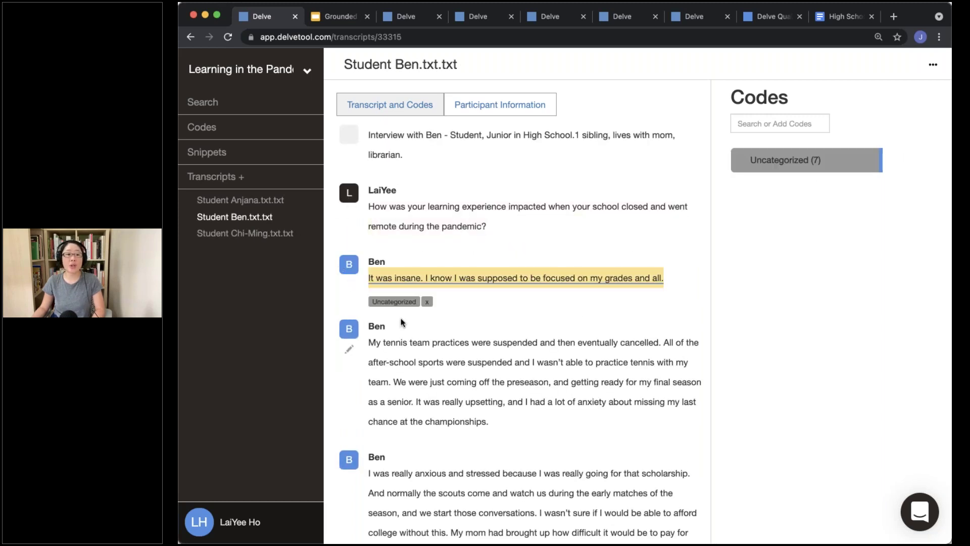
click(346, 332)
click(782, 159)
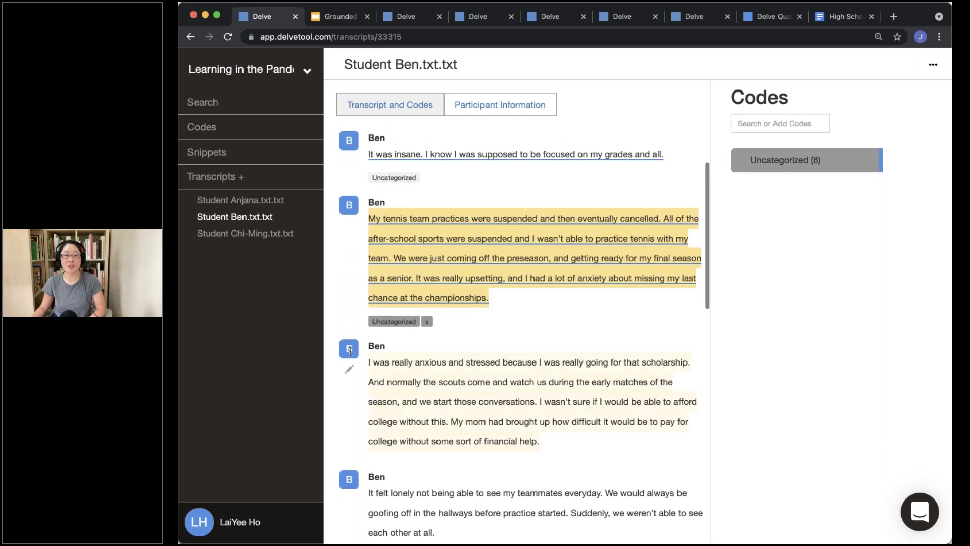
Apply the Uncategorized code to the answers about scholarship anxiety and feeling lonely without teammates
click(778, 160)
scroll(423, 332, down, 4)
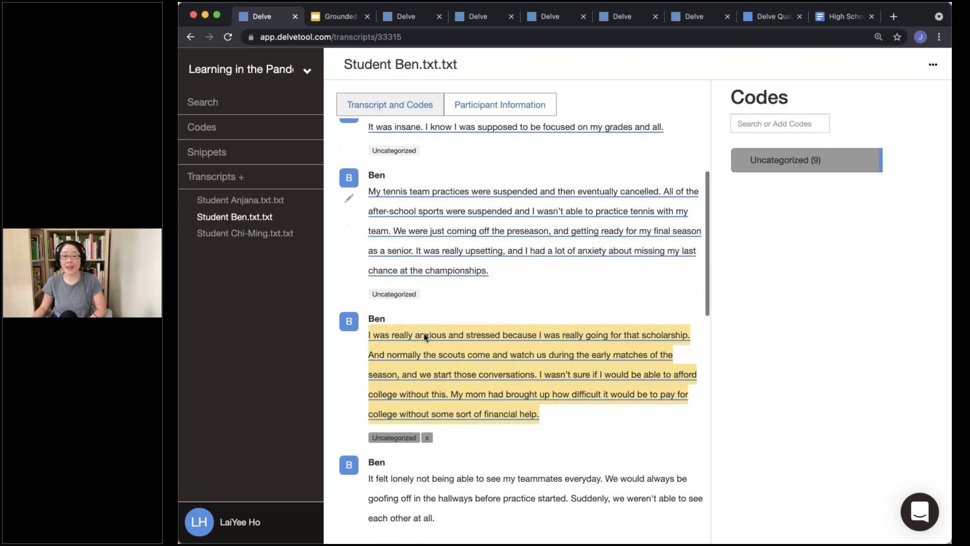
click(349, 318)
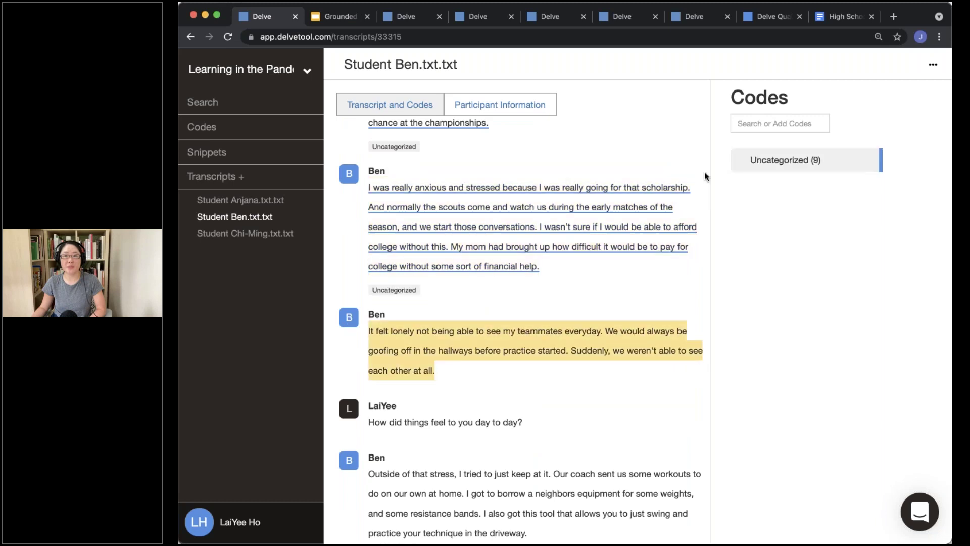
click(756, 159)
In the first student's transcript, apply the Uncategorized code to the student's first three answers, about stress, isolation and loneliness
click(252, 201)
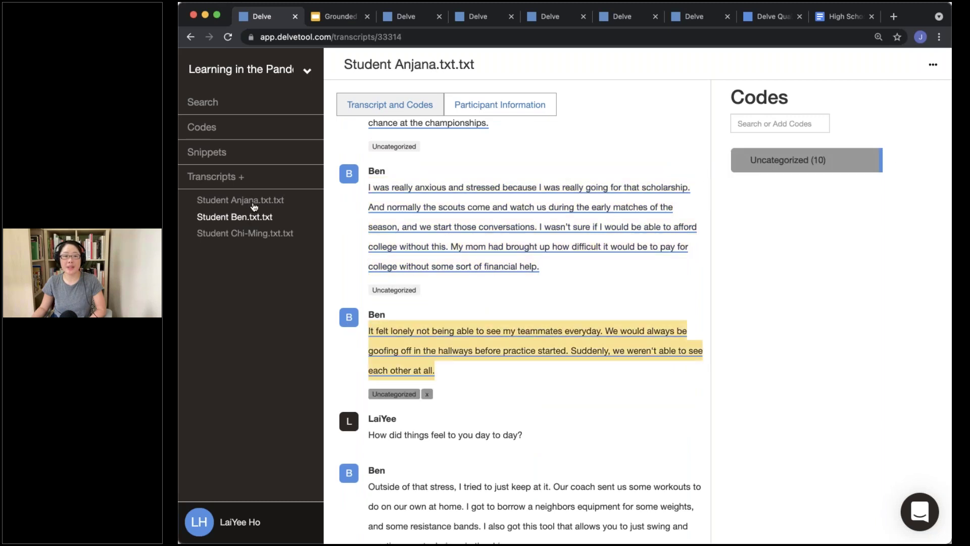
click(362, 260)
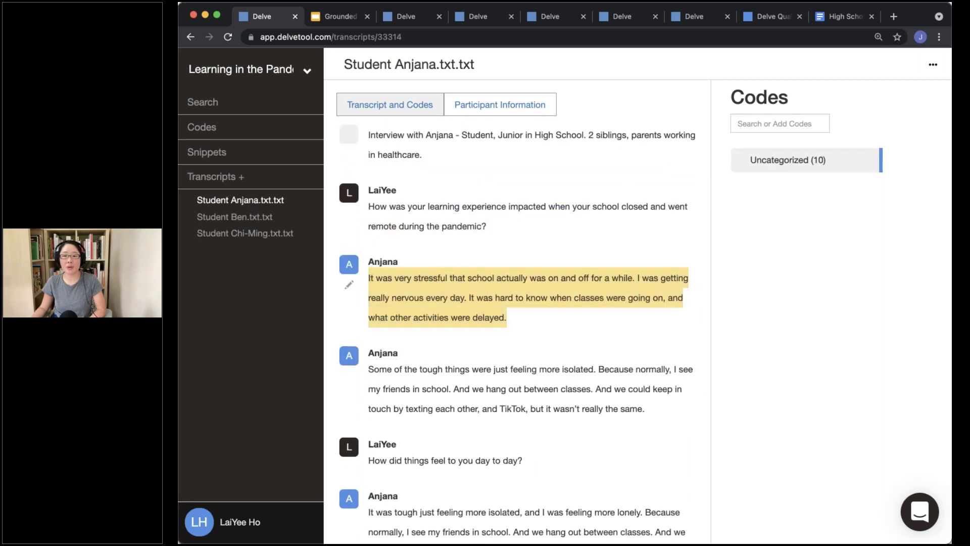
click(805, 161)
scroll(356, 273, down, 2)
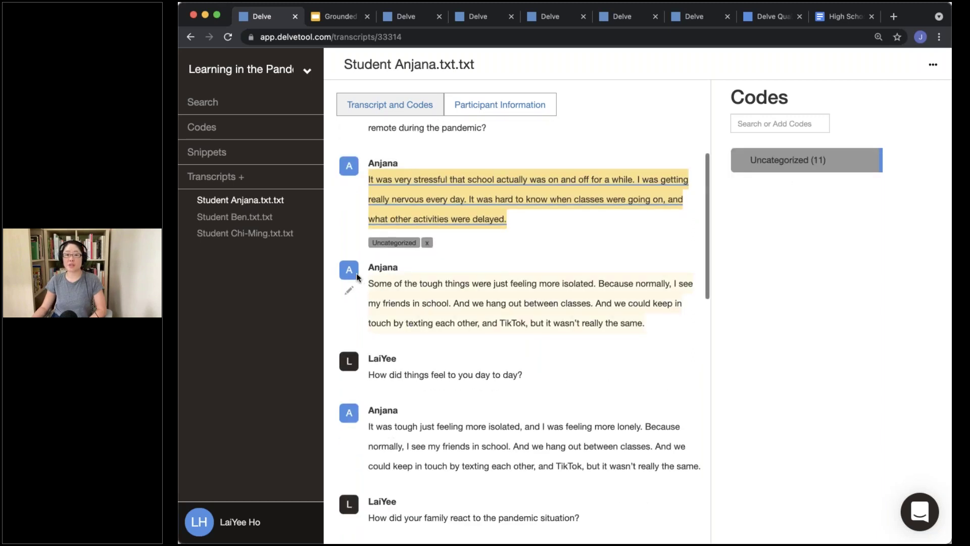
click(356, 269)
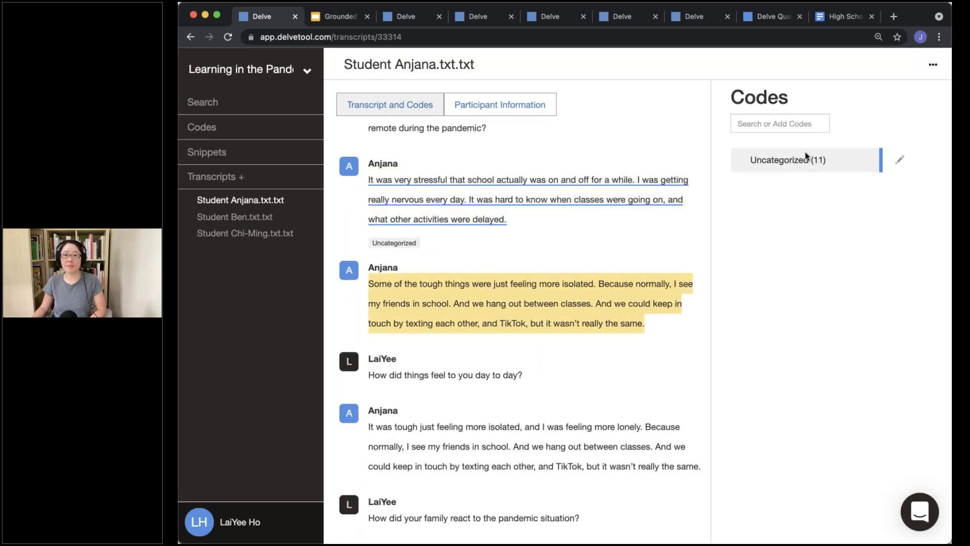
click(804, 153)
click(342, 424)
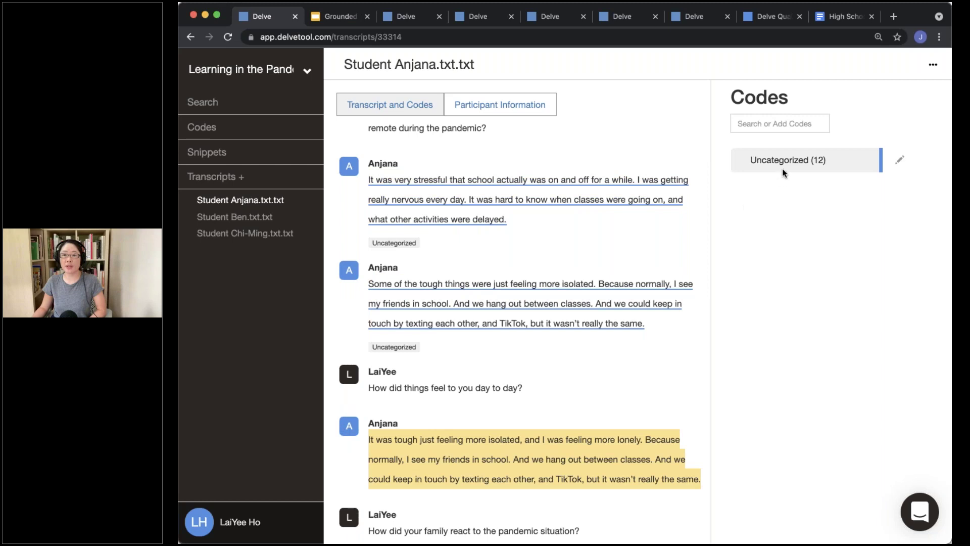
click(784, 165)
Open the details of the Uncategorized code and review its snippets from all transcripts
click(584, 248)
mouse_move(802, 166)
click(892, 169)
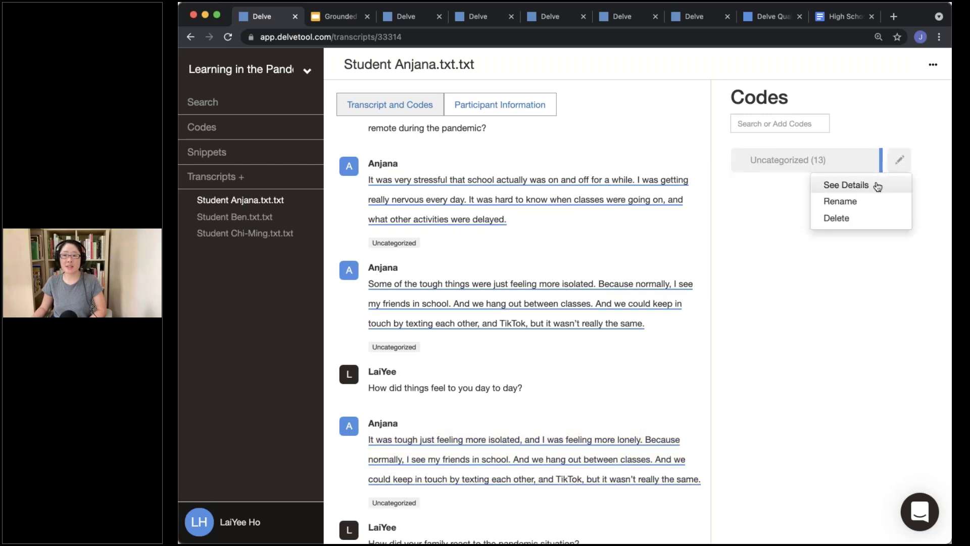
click(878, 186)
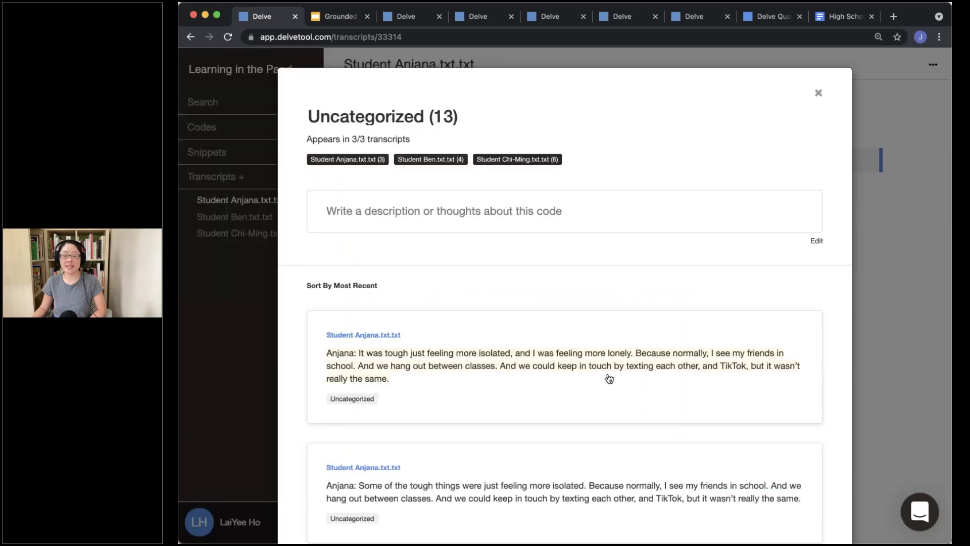
scroll(608, 377, down, 3)
scroll(608, 378, down, 15)
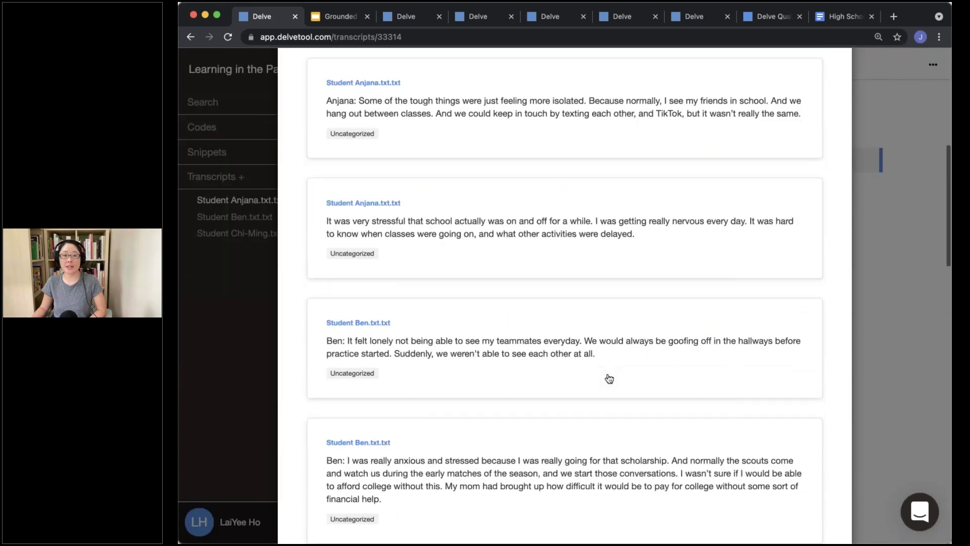
scroll(608, 378, up, 20)
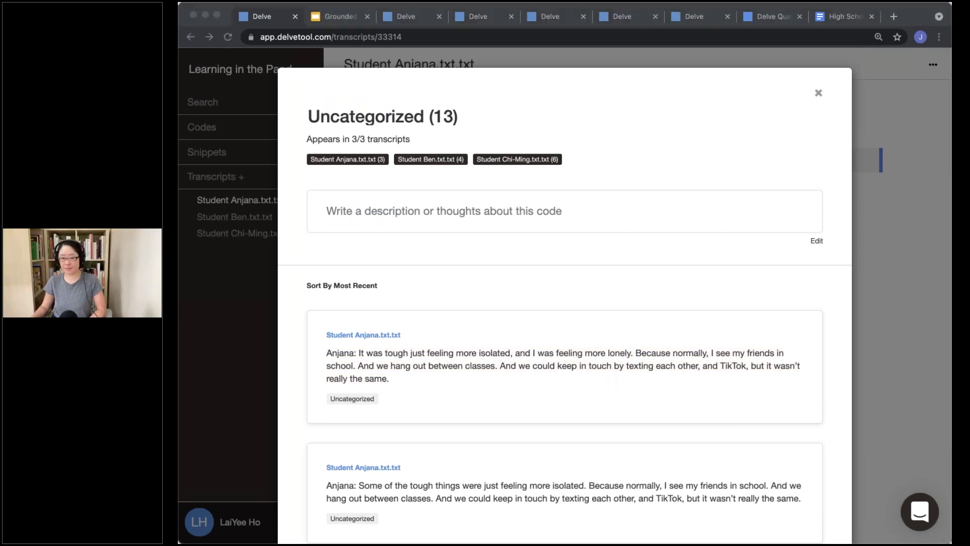
Switch to the Google Slides presentation and advance to the slide on doing constant comparisons in open coding
click(338, 20)
key(Right)
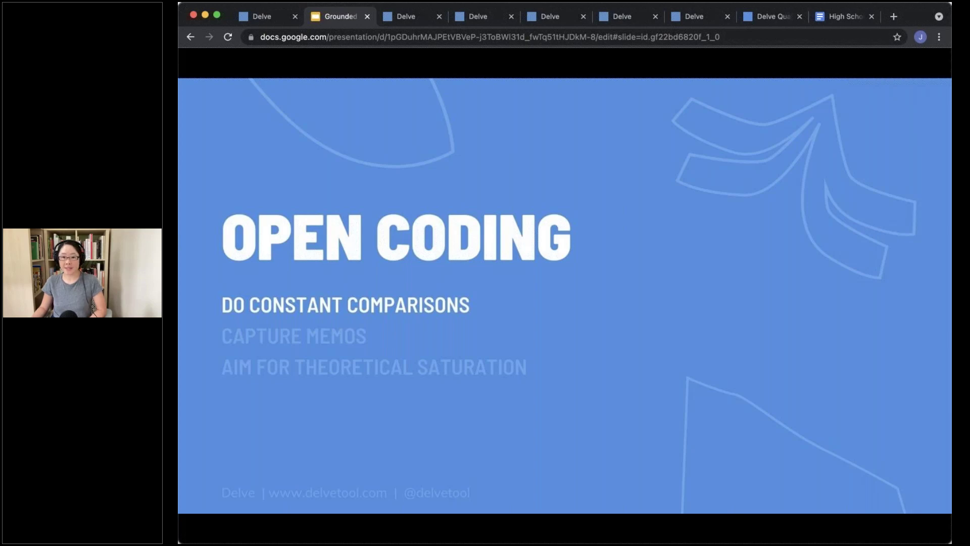
Advance the presentation through the constant comparative method definition to the slide on comparing snippets and creating codes that connect them
key(super+Tab)
key(Right)
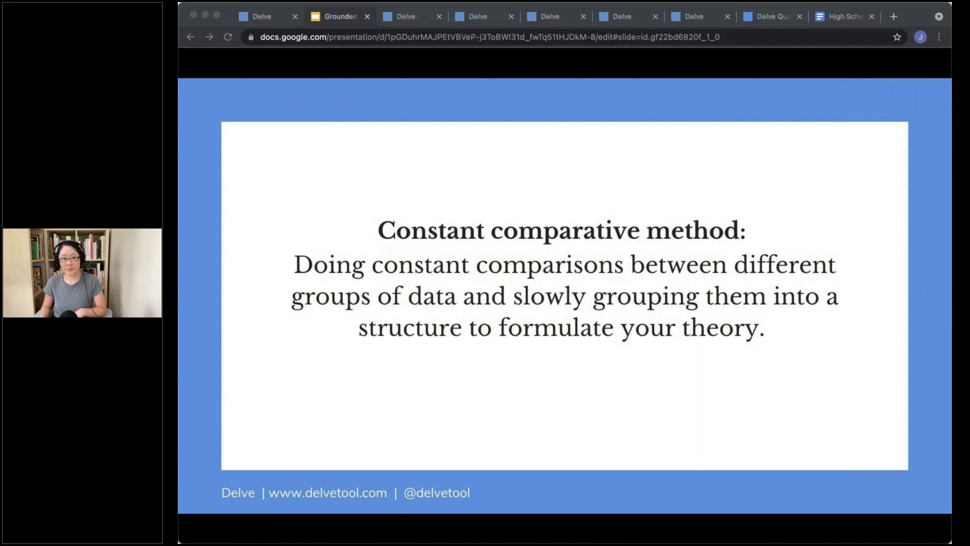
key(Right)
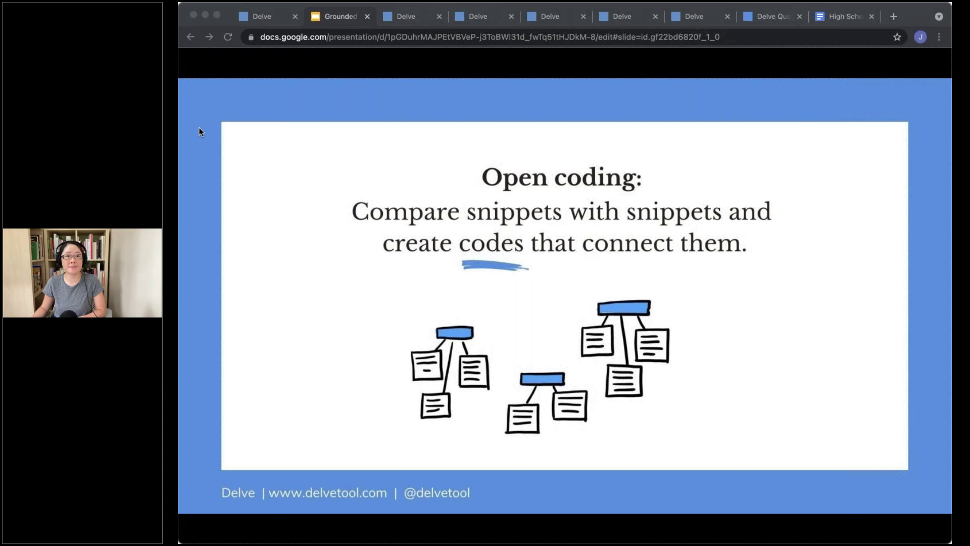
Switch to Delve, open the project's list of all snippets and review the ones about stress and anxiety
click(395, 21)
scroll(521, 299, up, 5)
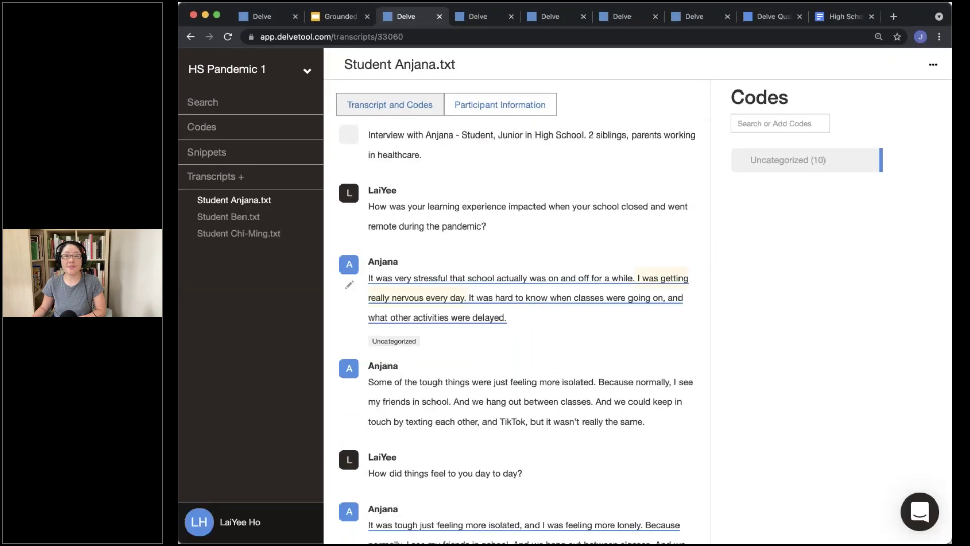
click(216, 153)
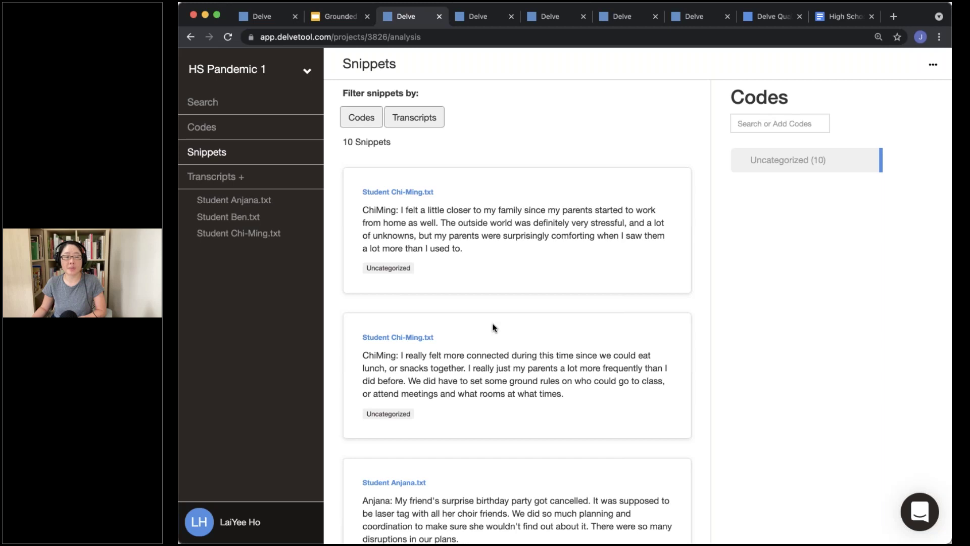
scroll(492, 328, down, 15)
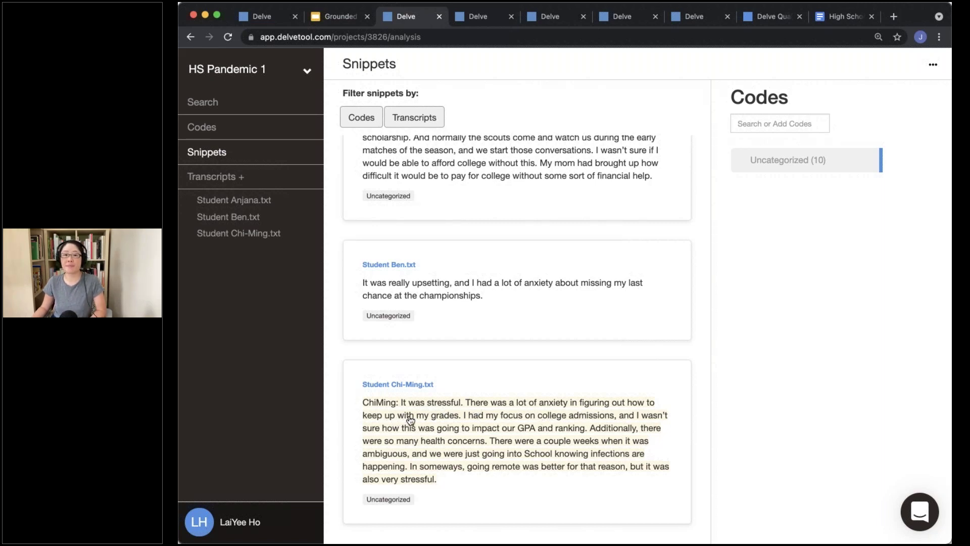
scroll(447, 348, up, 1)
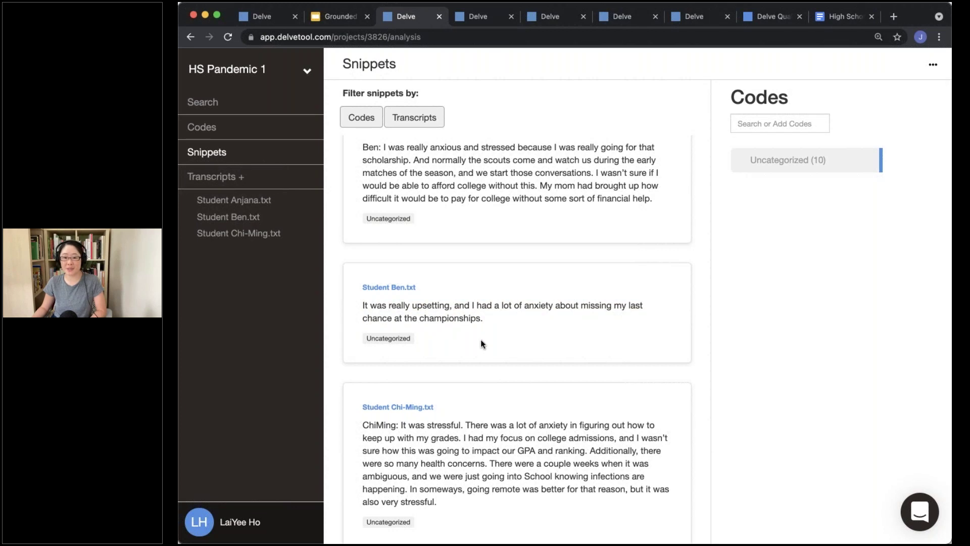
scroll(517, 365, up, 2)
scroll(517, 366, down, 3)
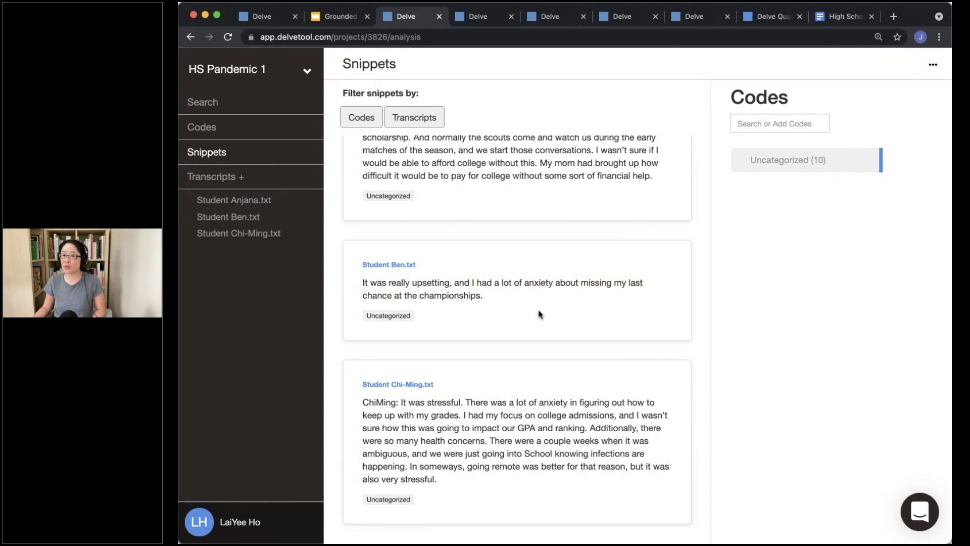
Create an Anxiety code and apply it in place of Uncategorized to the snippet about missing the last chance at the championships
click(777, 124)
text(Anxiet)
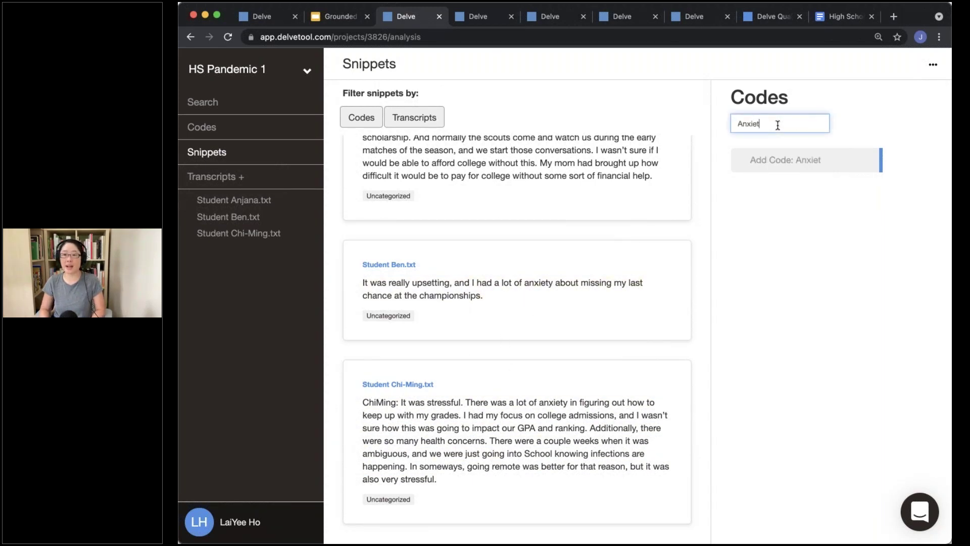
text(y)
key(Return)
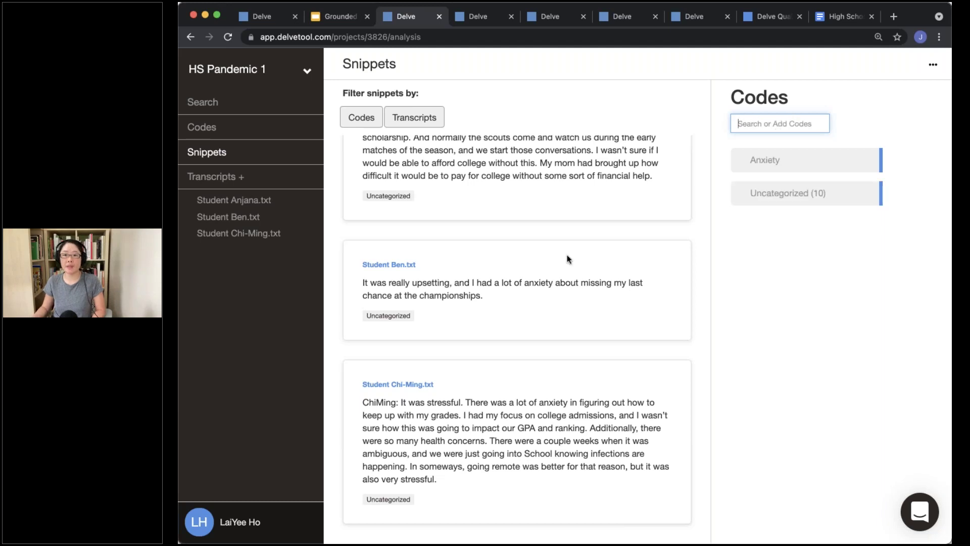
click(508, 289)
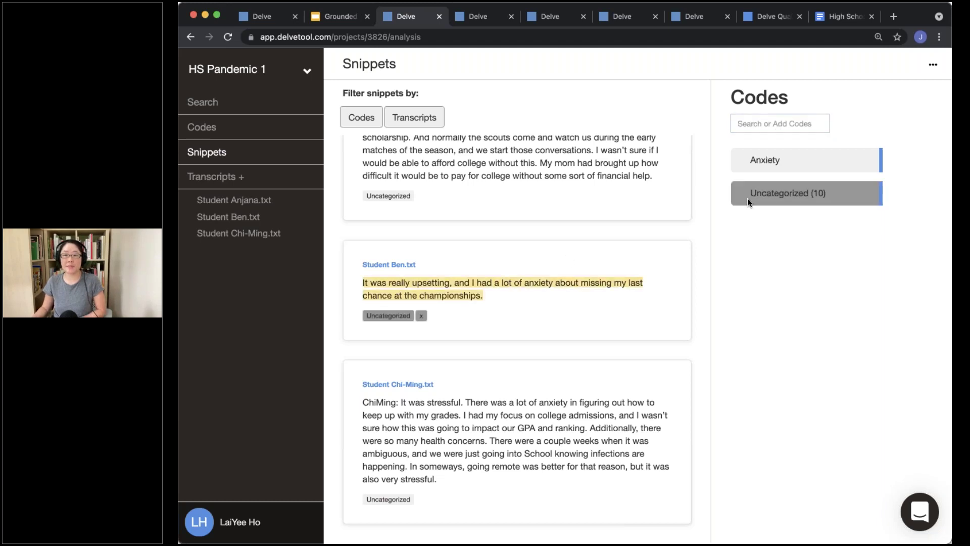
click(788, 165)
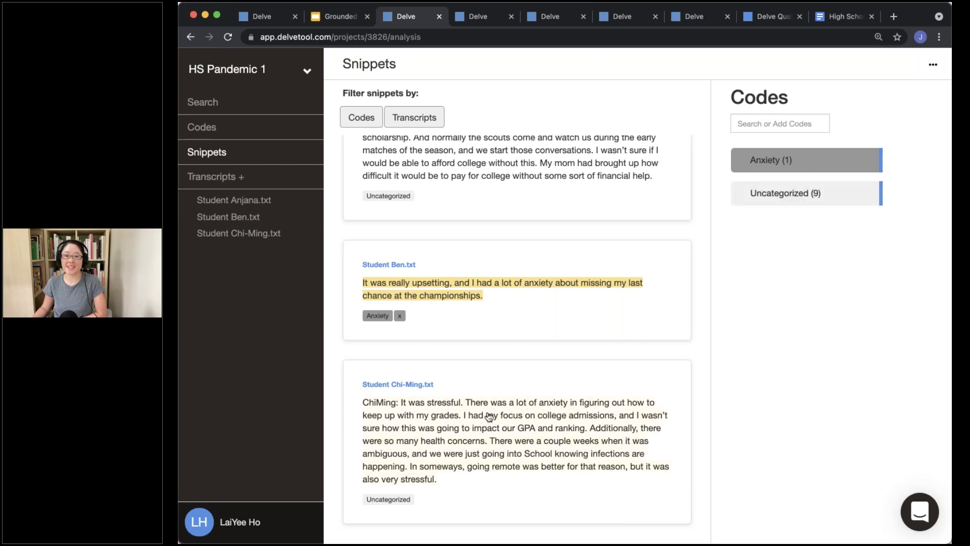
Recode the snippet about keeping up with grades and college admissions from Uncategorized to Anxiety
click(489, 416)
click(796, 159)
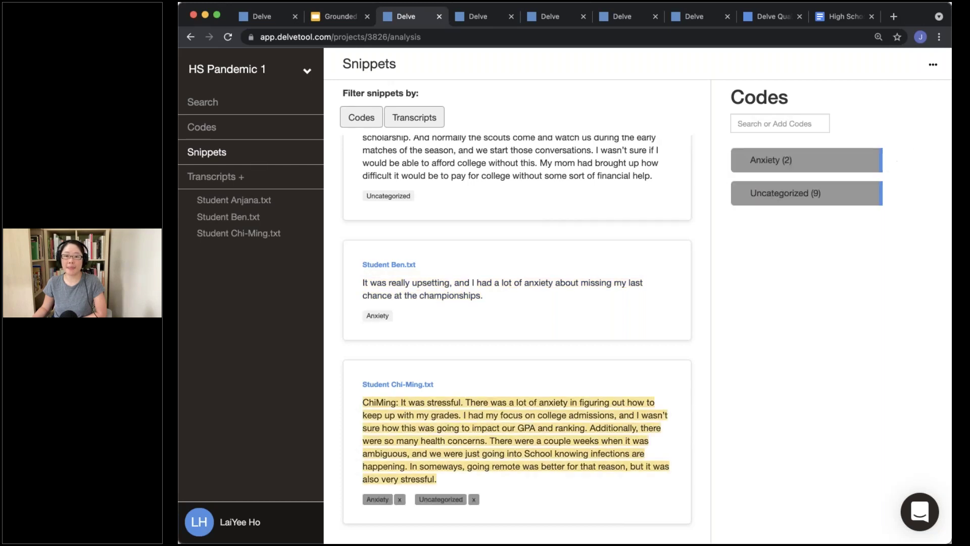
click(473, 499)
click(499, 354)
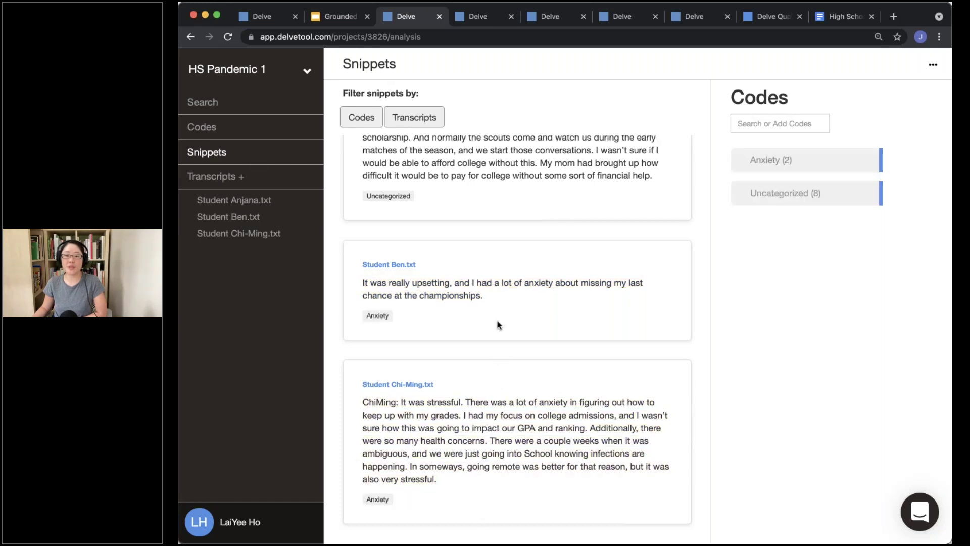
Open the details of the Anxiety code, compare its snippets and close the details
mouse_move(903, 164)
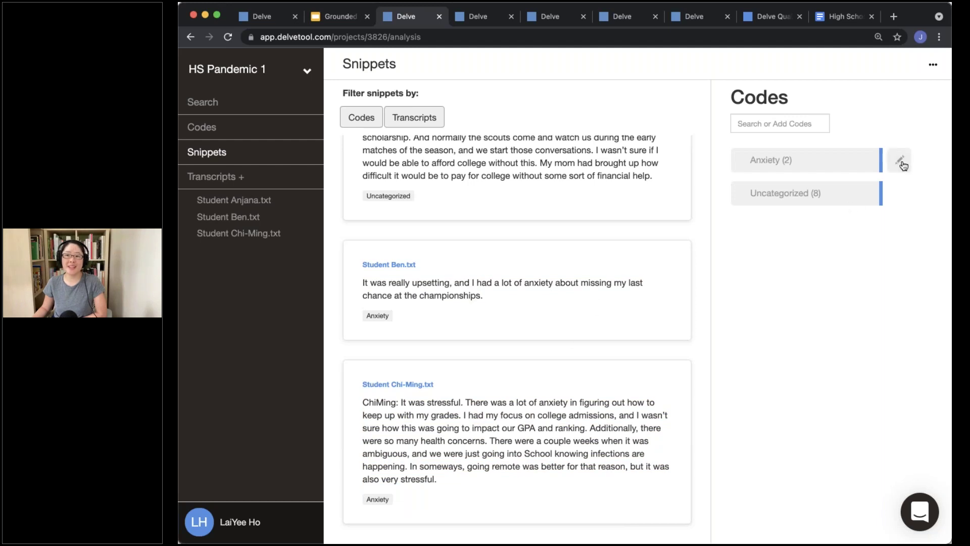
click(901, 162)
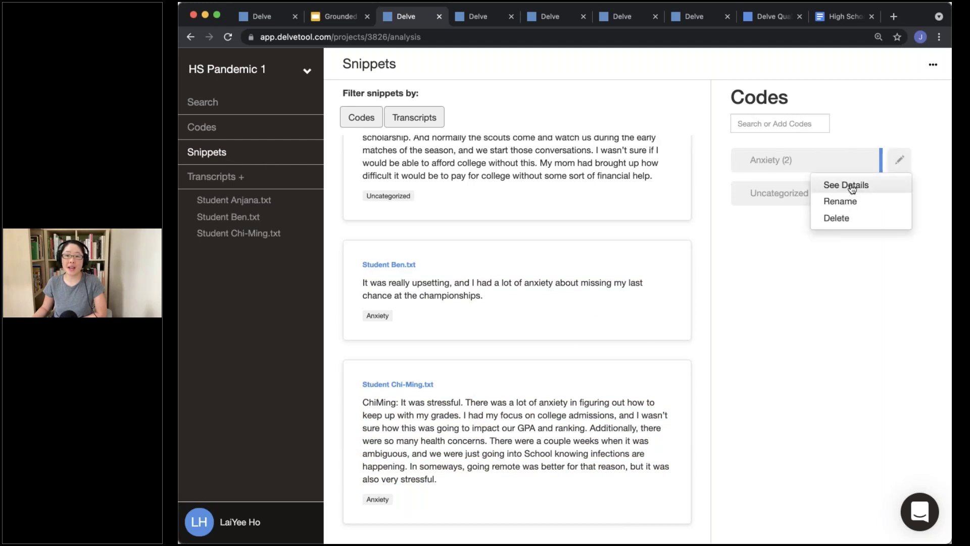
click(845, 185)
scroll(615, 438, down, 1)
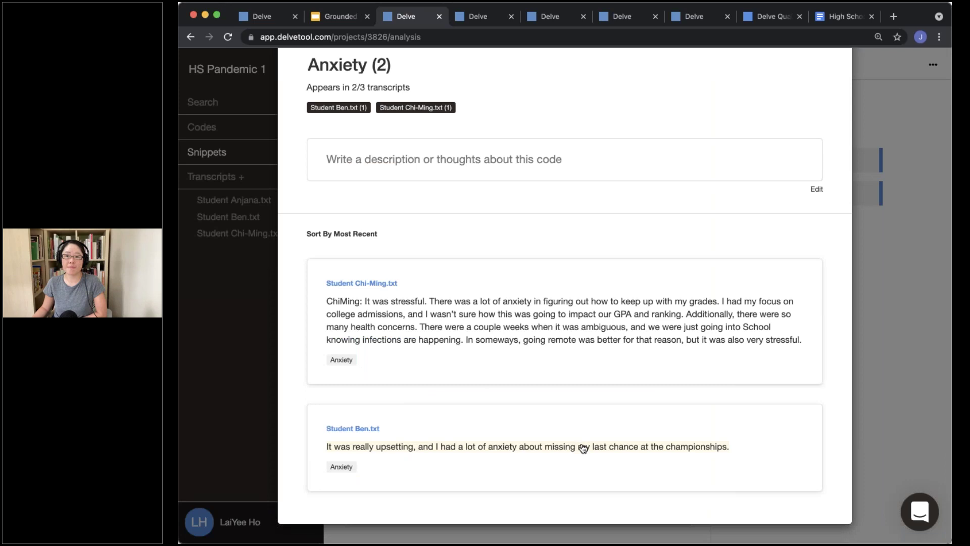
click(856, 433)
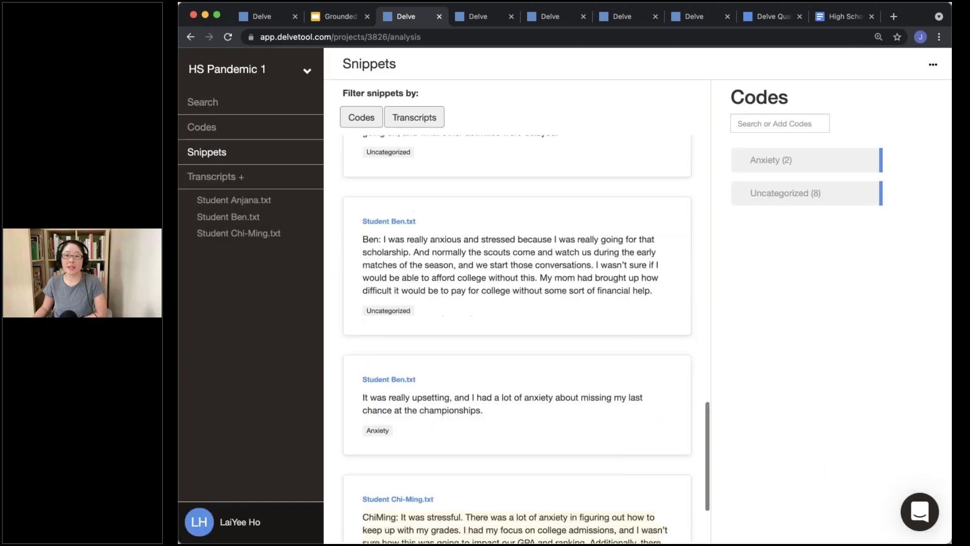
Recode the snippet about being anxious and stressed over the scholarship from Uncategorized to Anxiety
scroll(416, 398, up, 1)
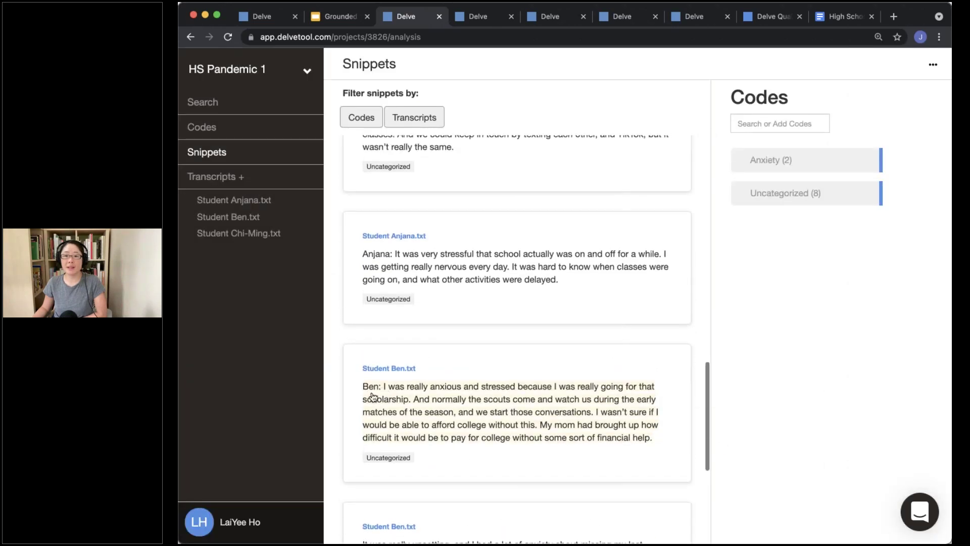
scroll(372, 396, up, 1)
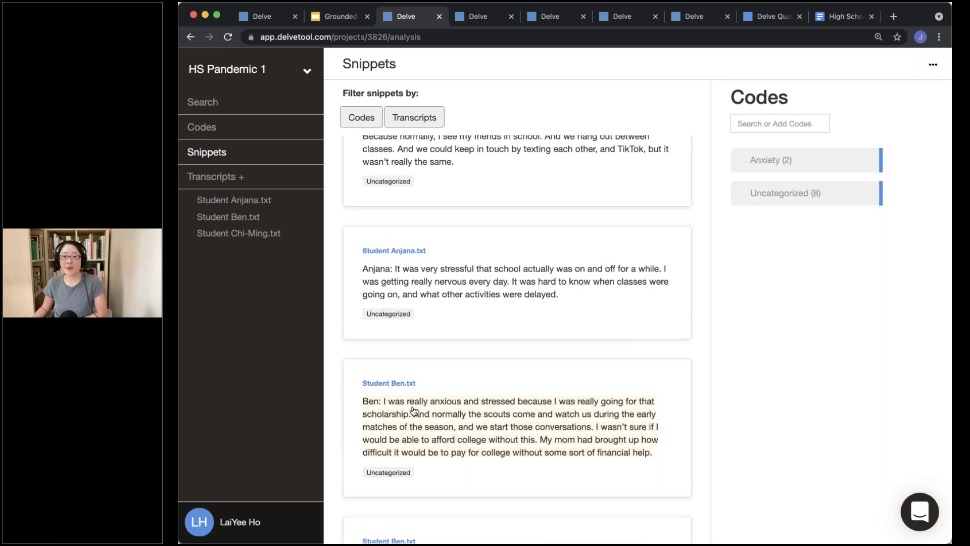
click(504, 406)
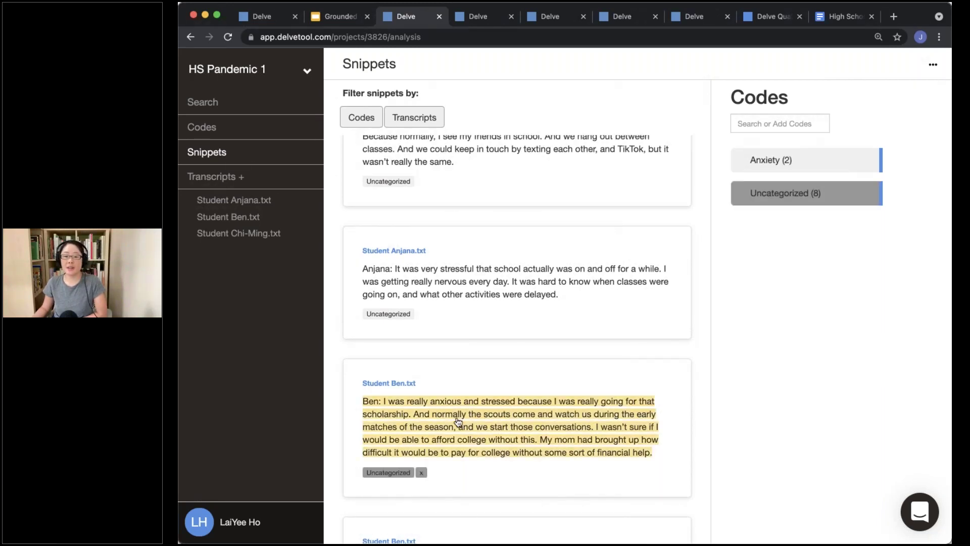
click(808, 160)
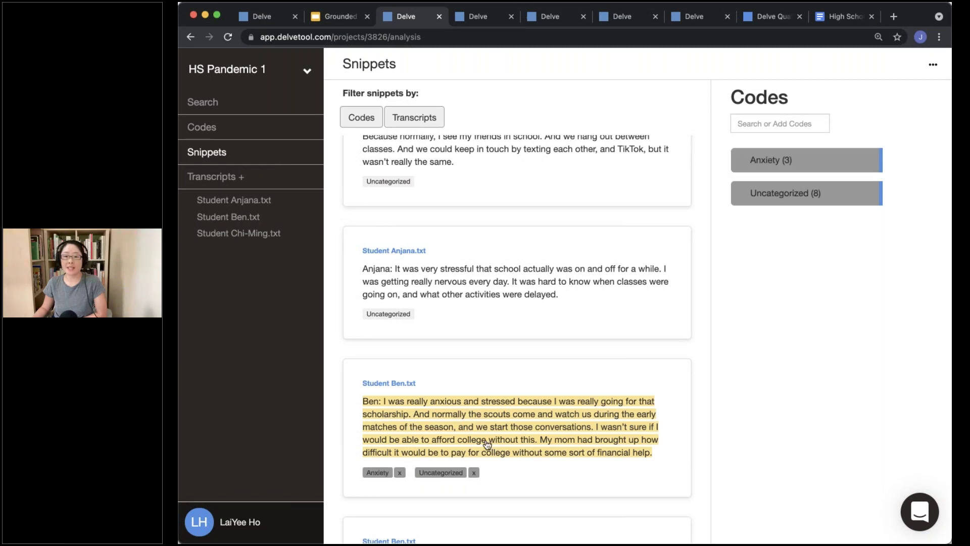
click(473, 472)
Compare the snippets about isolation and missing teammates, and create a Loneliness code
scroll(585, 399, up, 5)
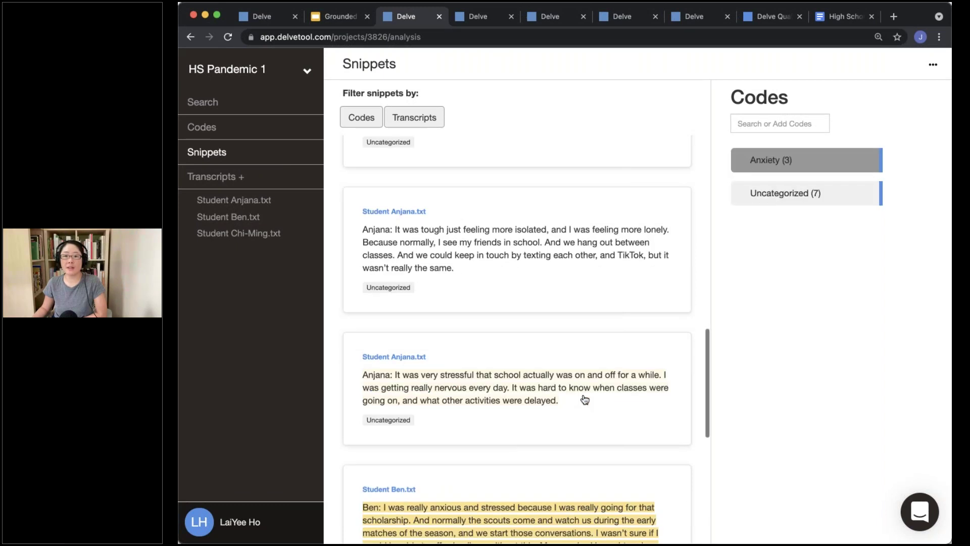
scroll(571, 400, up, 1)
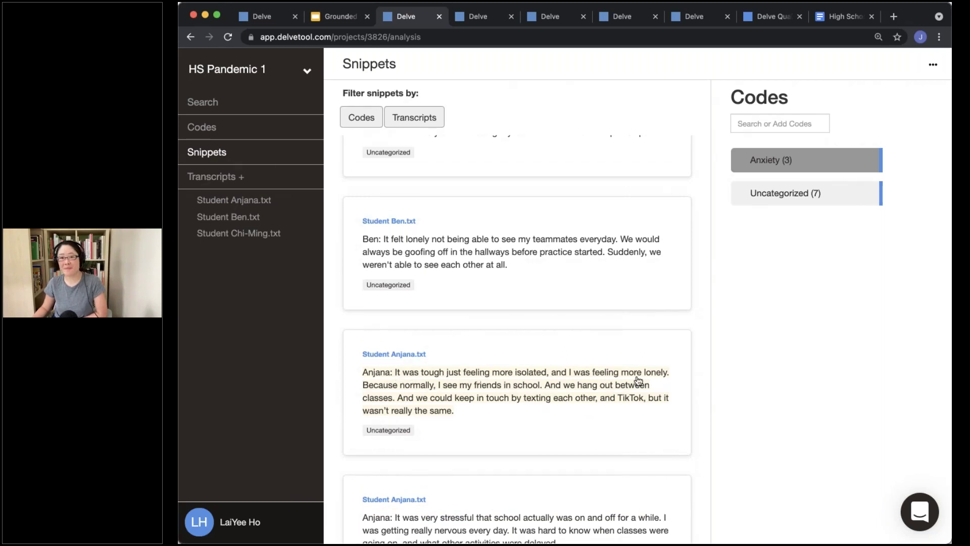
scroll(638, 379, up, 5)
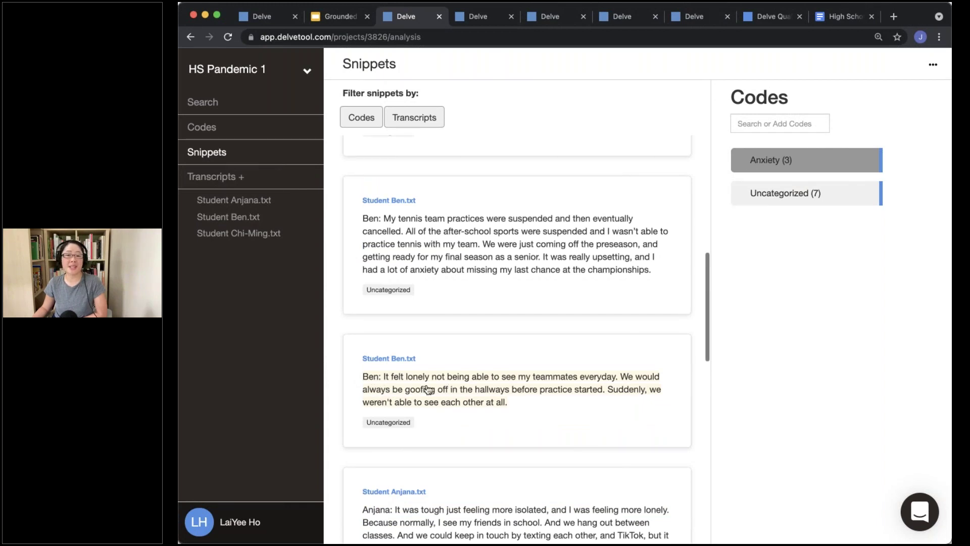
scroll(428, 389, down, 3)
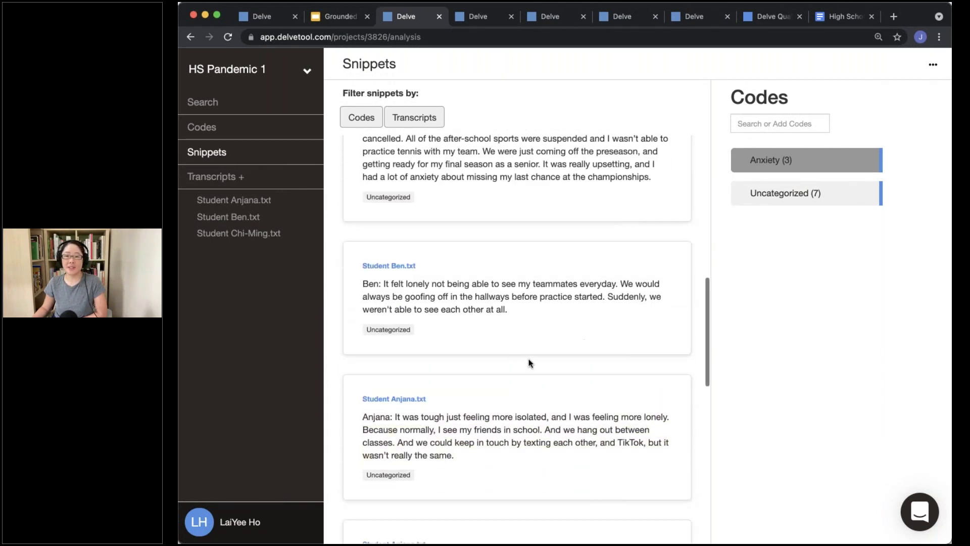
scroll(500, 367, up, 1)
click(762, 117)
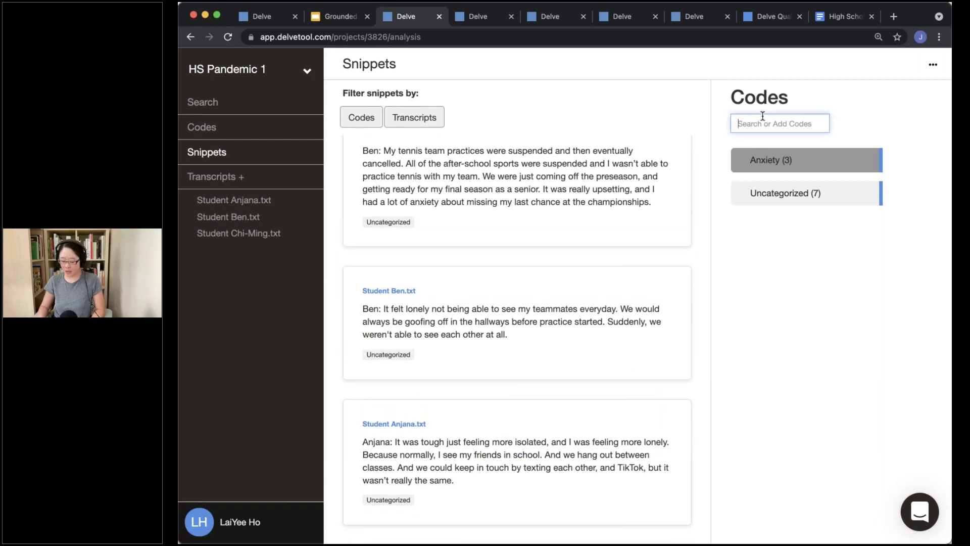
text(Loneliness)
key(Return)
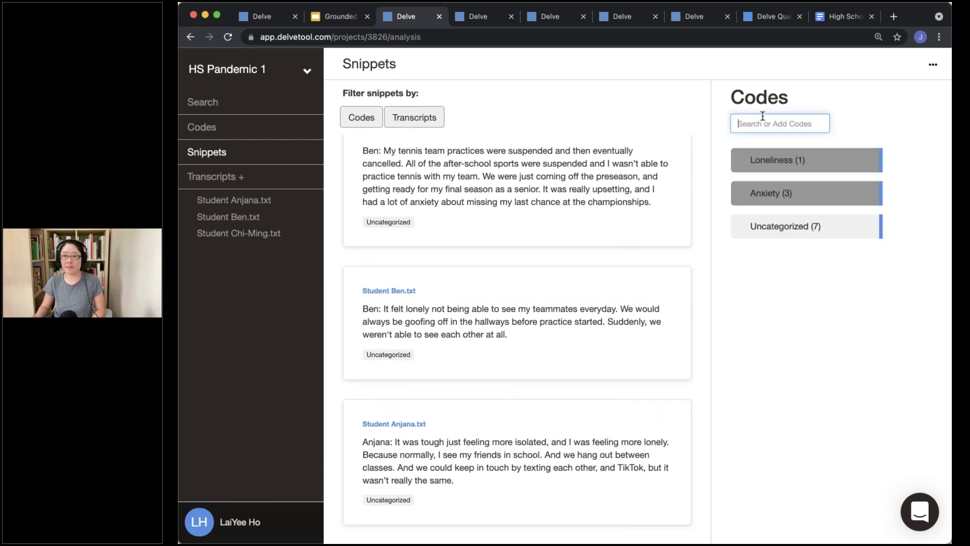
Recode the snippets about not seeing teammates and about feeling isolated from friends from Uncategorized to Loneliness
click(488, 305)
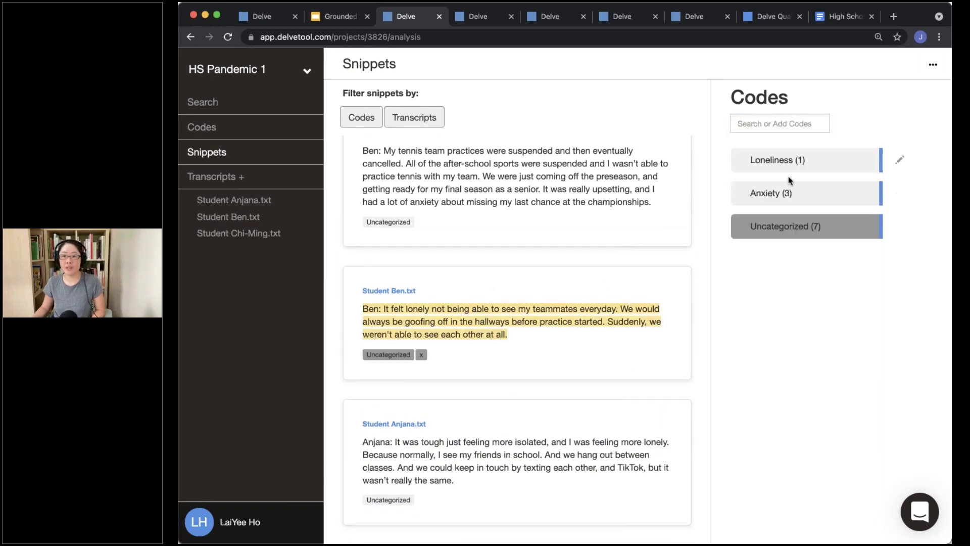
click(823, 167)
click(823, 227)
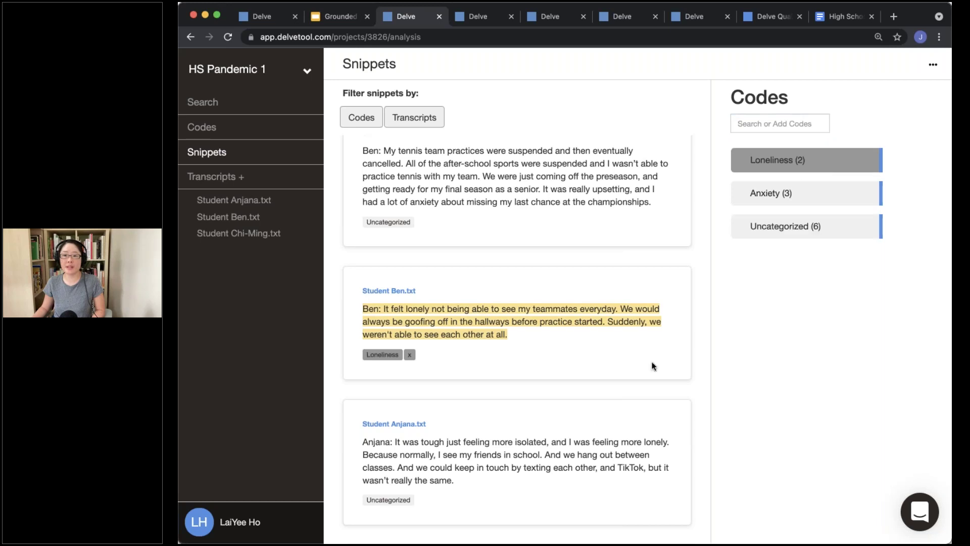
click(515, 466)
click(785, 156)
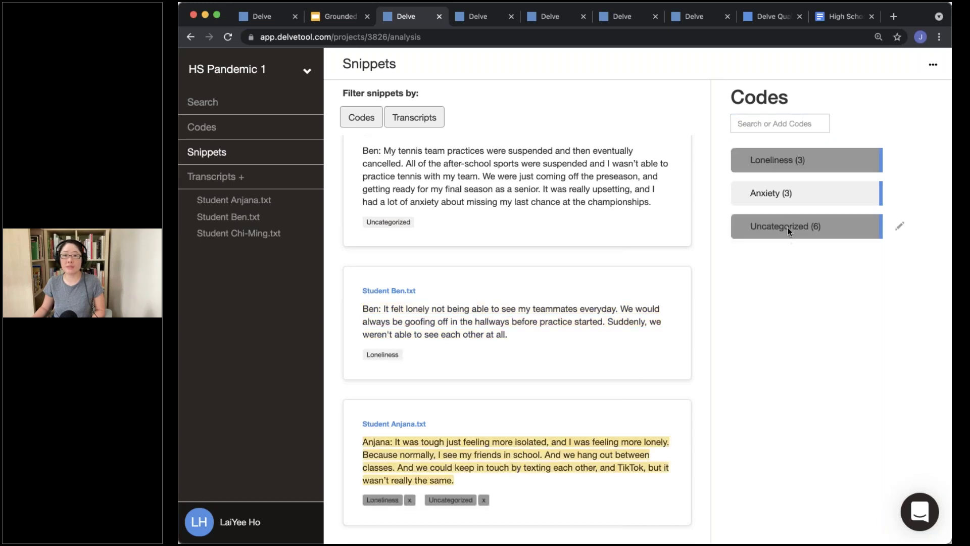
click(787, 227)
Create a Disruptions code on the snippet about suspended tennis practices and remove its Uncategorized code
scroll(586, 329, up, 4)
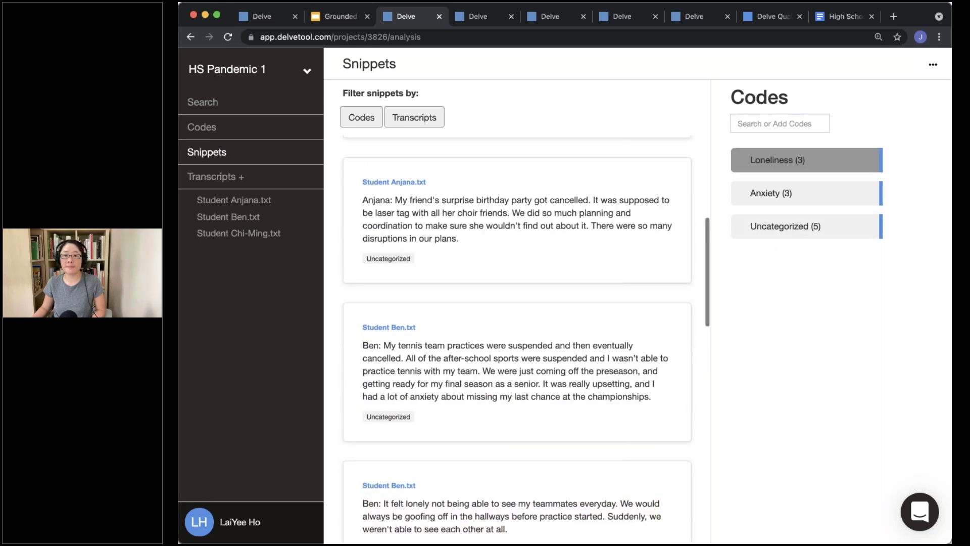
scroll(399, 408, up, 2)
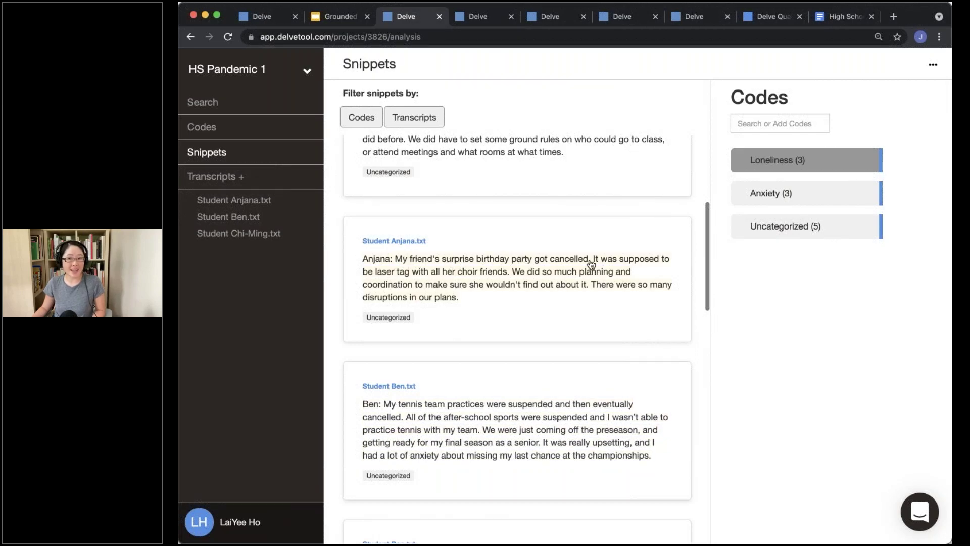
scroll(589, 268, up, 3)
scroll(510, 468, down, 3)
scroll(495, 331, up, 1)
click(758, 125)
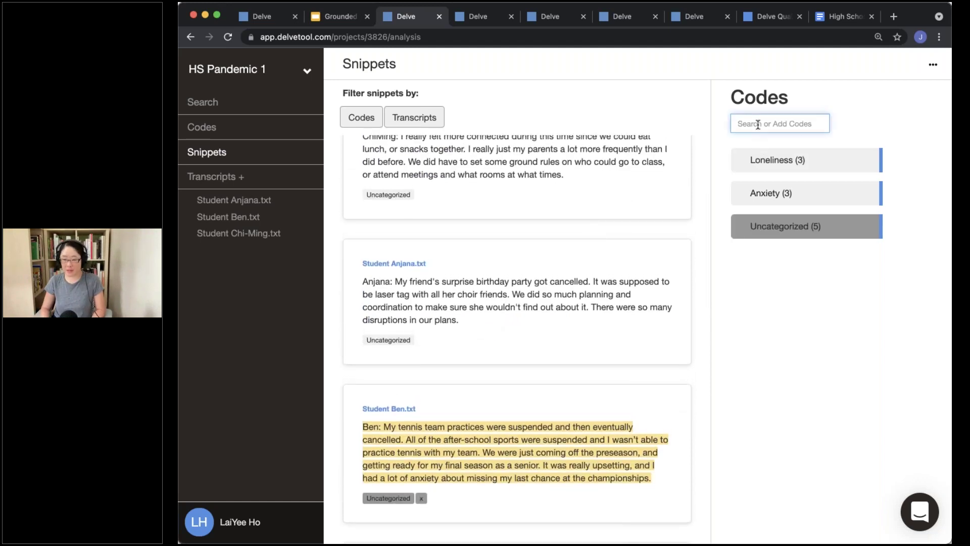
text(Disruptions)
key(Return)
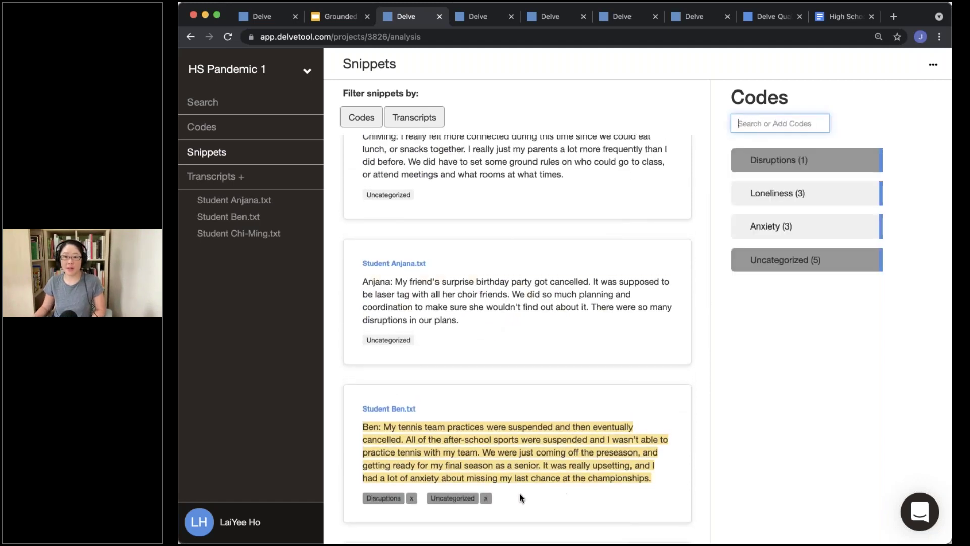
click(485, 498)
Recode the snippet about the friend's cancelled surprise birthday party from Uncategorized to Disruptions
click(465, 310)
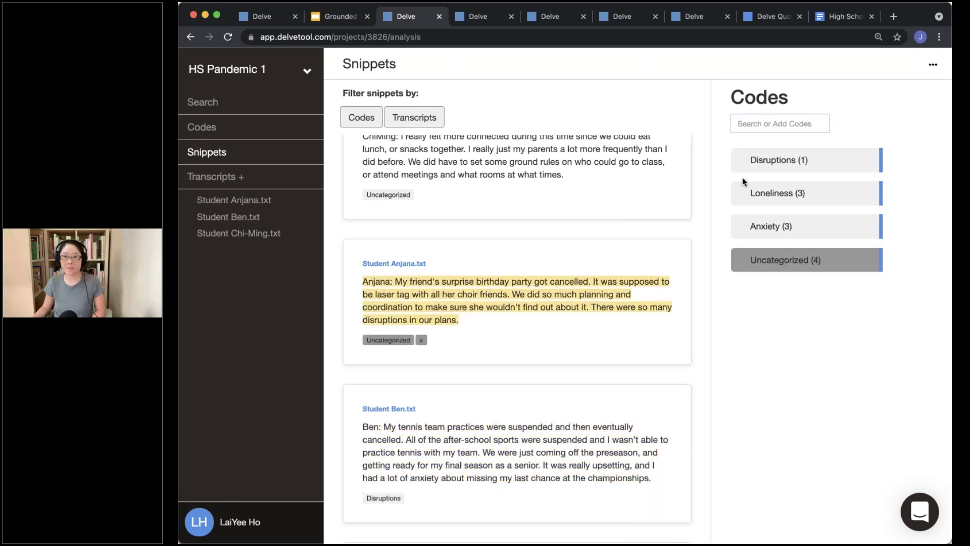
click(753, 164)
click(788, 260)
click(637, 356)
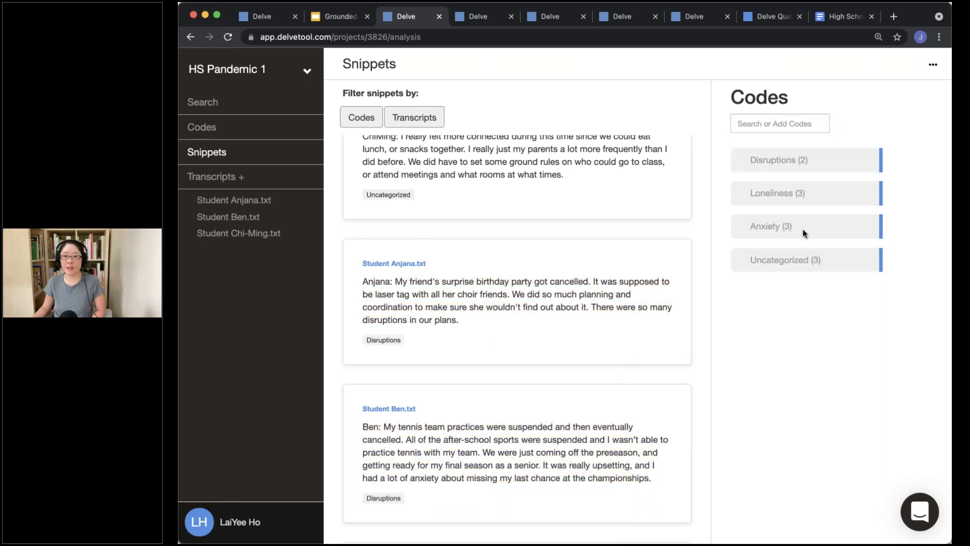
Review the snippets grouped under the Disruptions code and look through the full snippet list
click(907, 167)
click(831, 185)
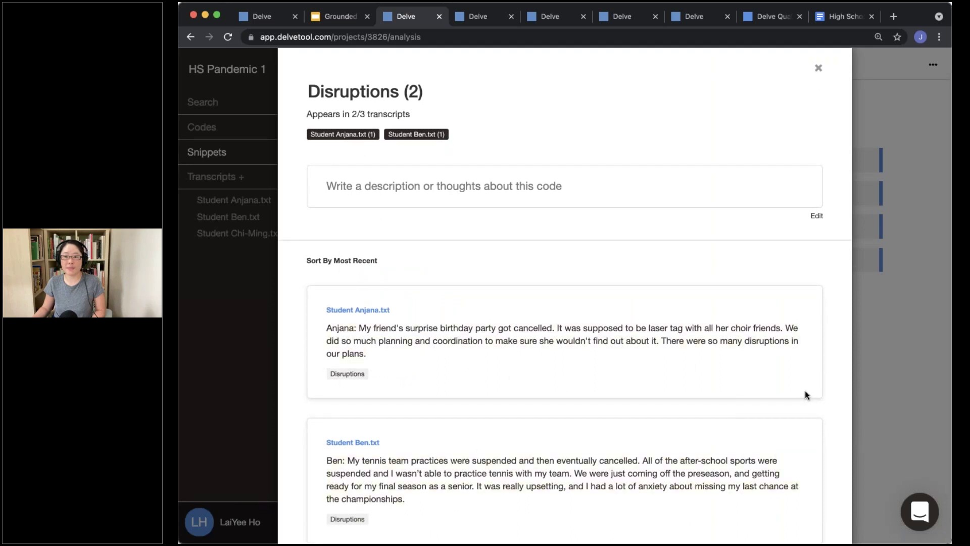
click(883, 380)
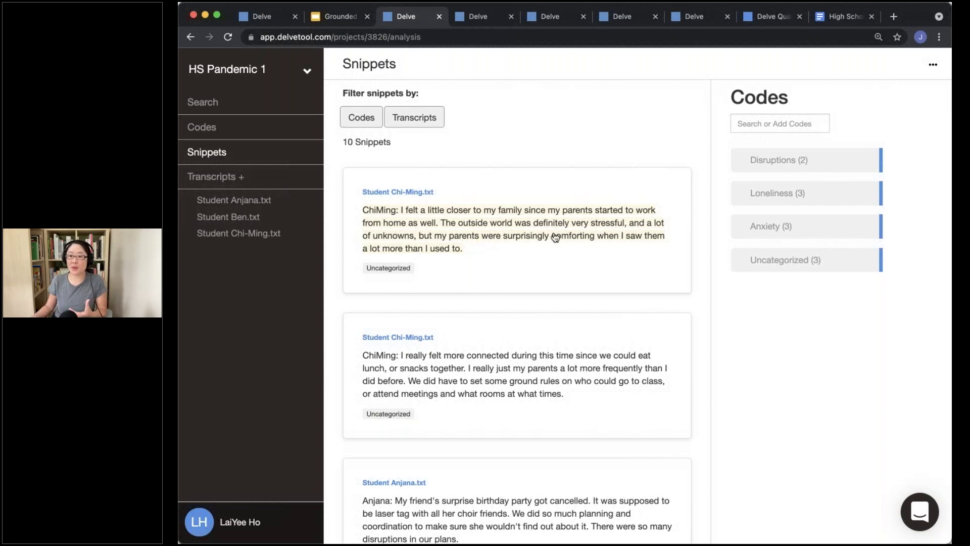
scroll(516, 339, down, 15)
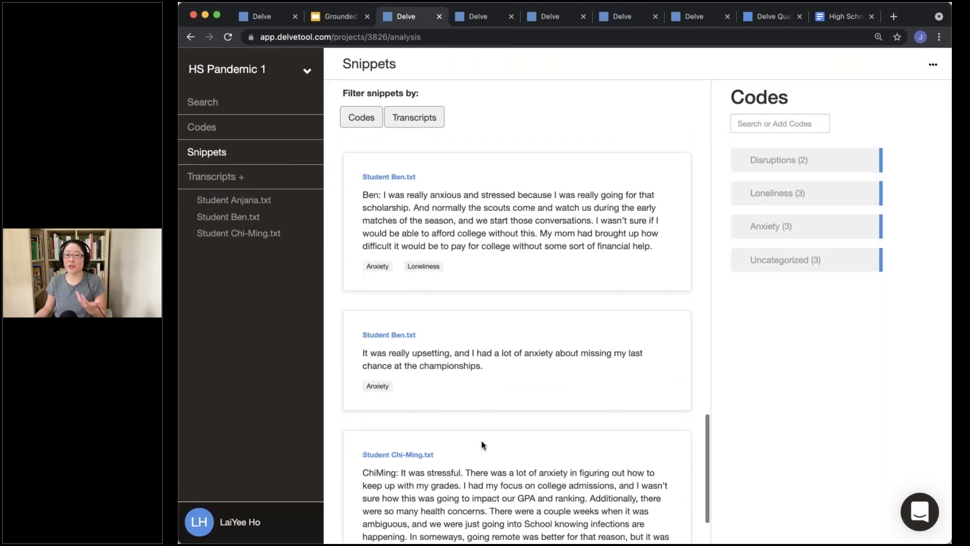
key(super+Tab)
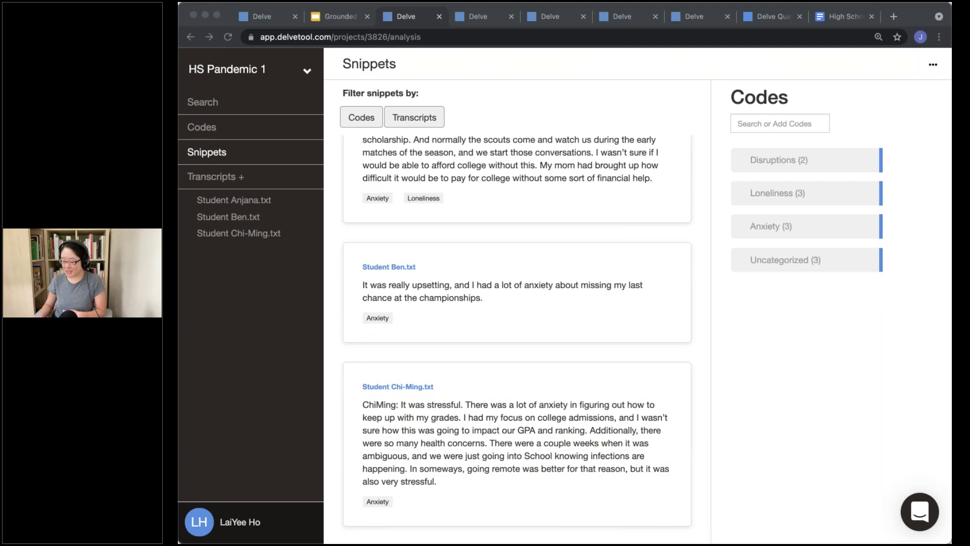
Switch to the Google Slides presentation and advance from the Open Coding slide to the one on capturing analytical memos
click(319, 20)
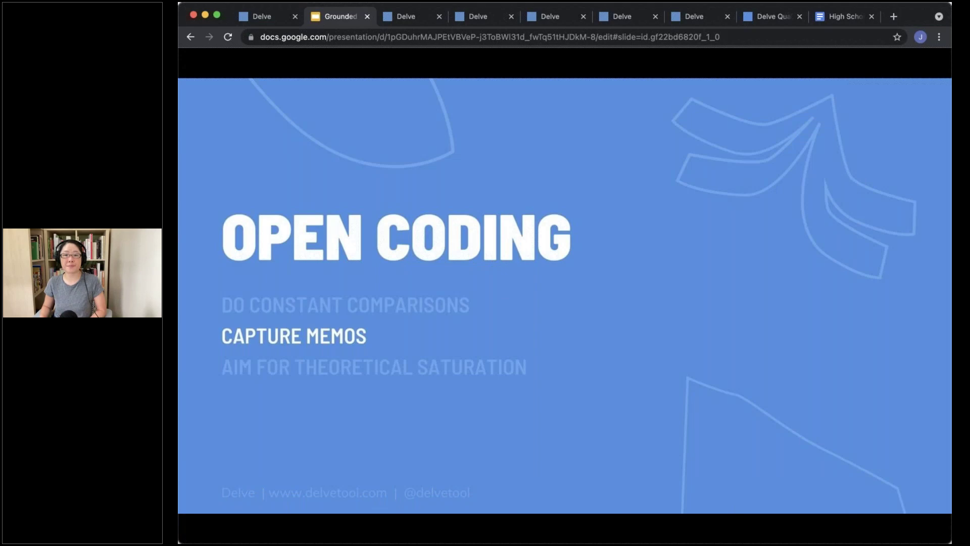
key(Right)
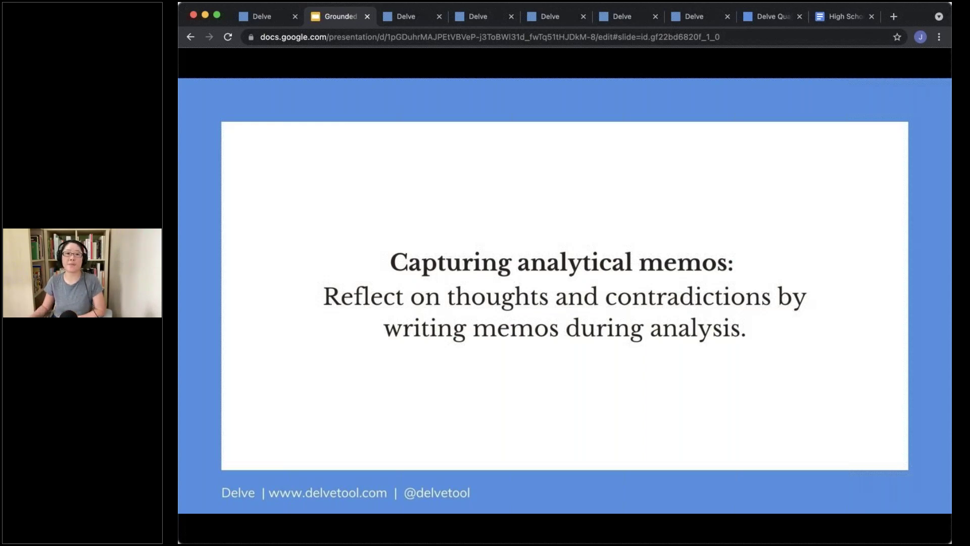
Return to the HS Pandemic 1 snippets in Delve and rename the Loneliness code "Loneliness vs Connectivity"
click(405, 17)
scroll(555, 303, up, 10)
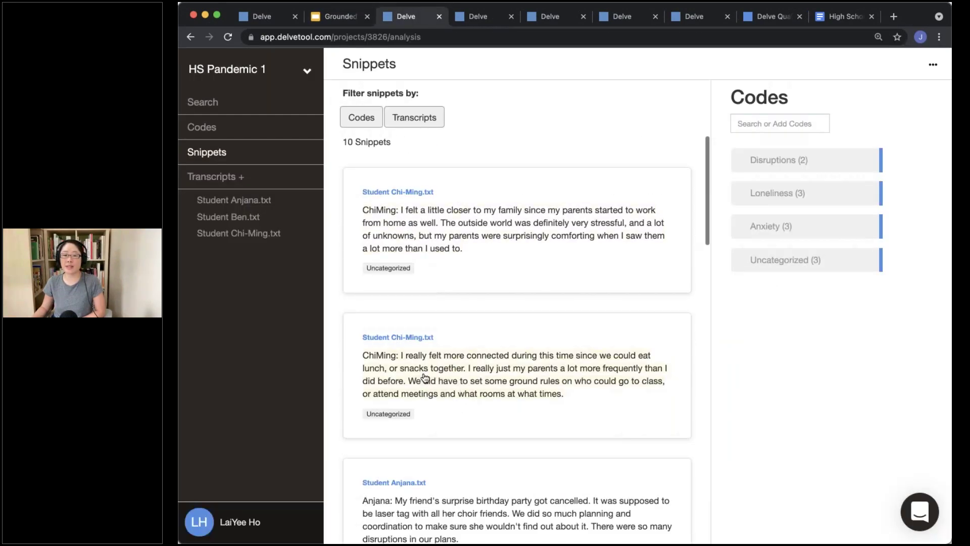
scroll(424, 378, down, 15)
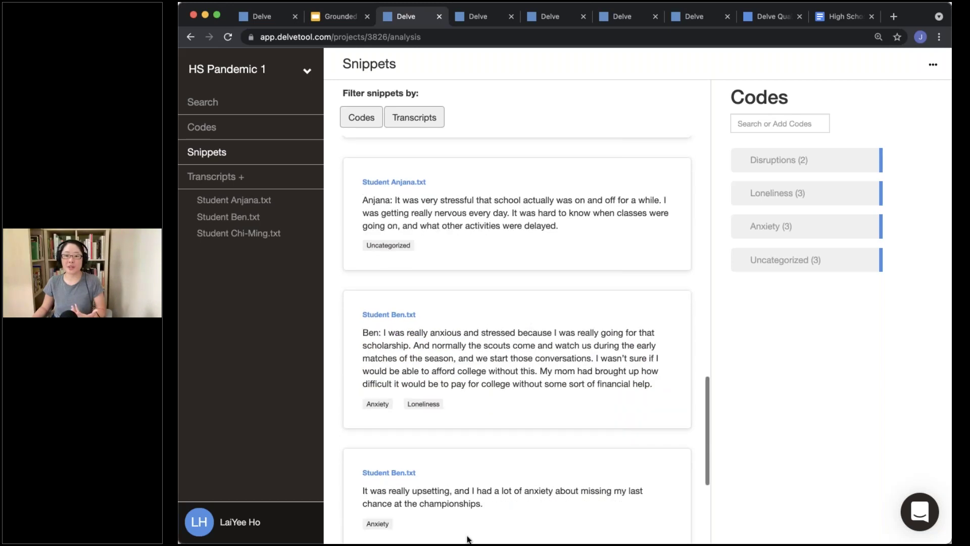
scroll(469, 467, up, 15)
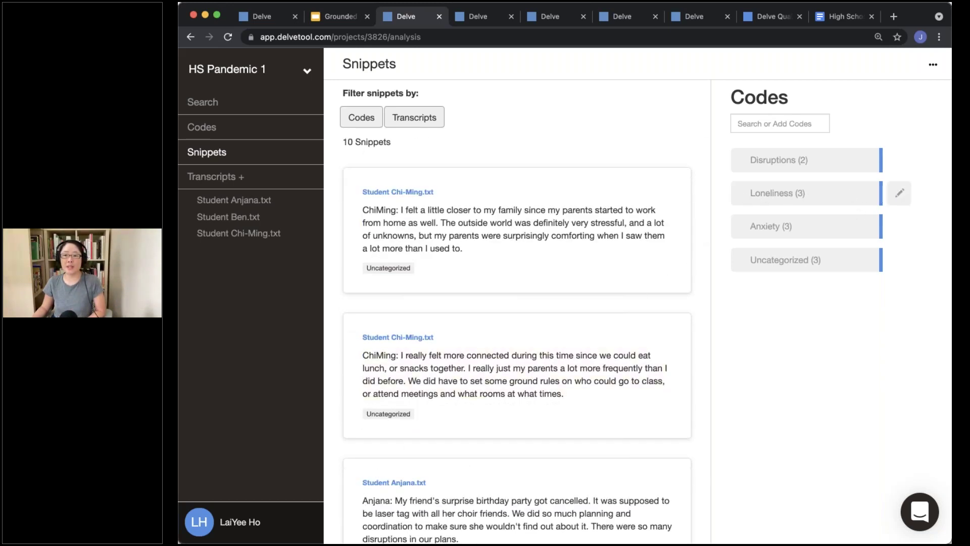
click(899, 192)
click(839, 217)
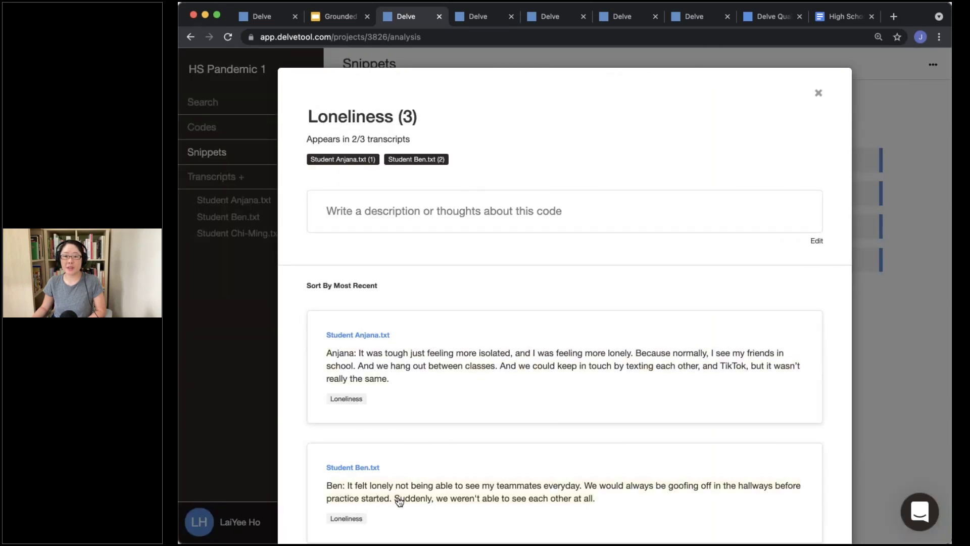
click(391, 114)
text(vs Connectivity)
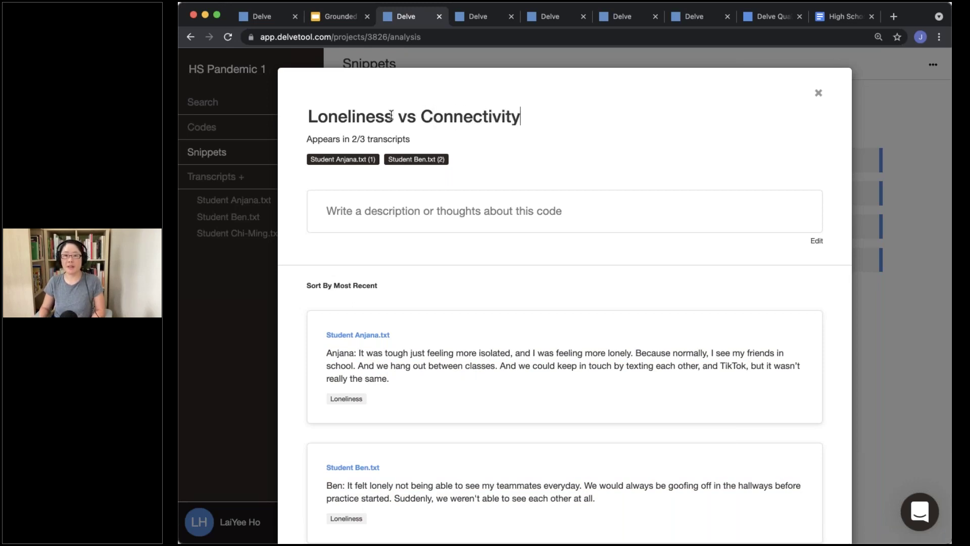
Add the memo "Some students felt more lonely, while others felt more connected." as the Loneliness vs Connectivity code's description
click(379, 210)
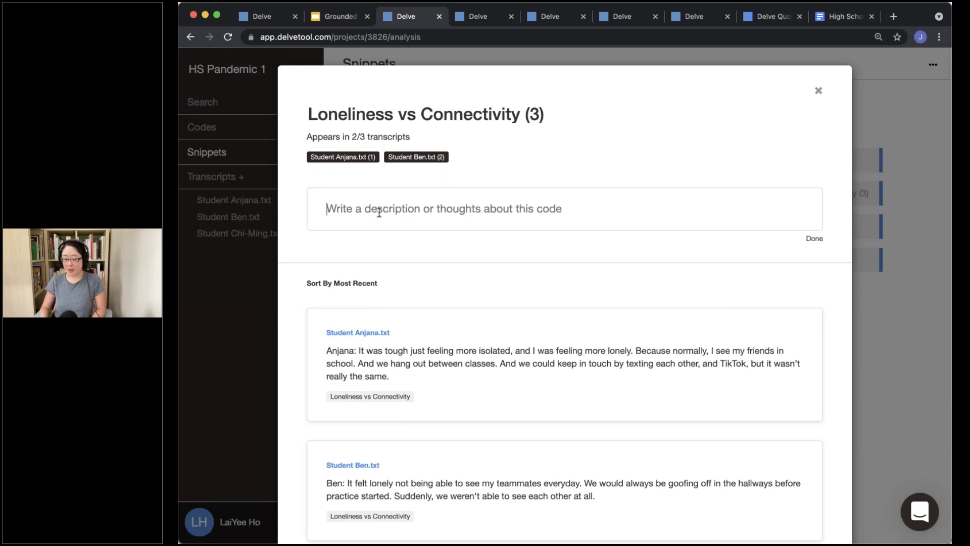
text(Some students fe)
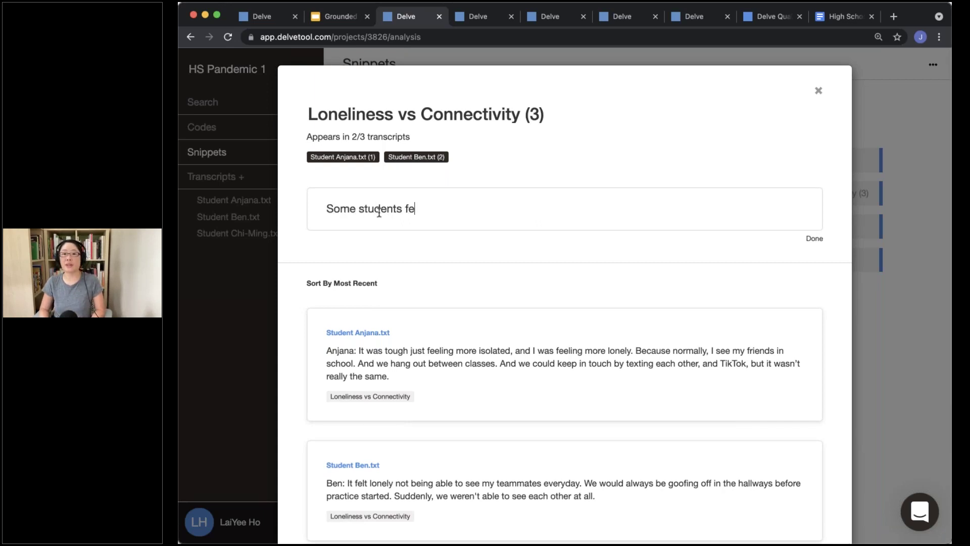
text(lt more lonely, while o there)
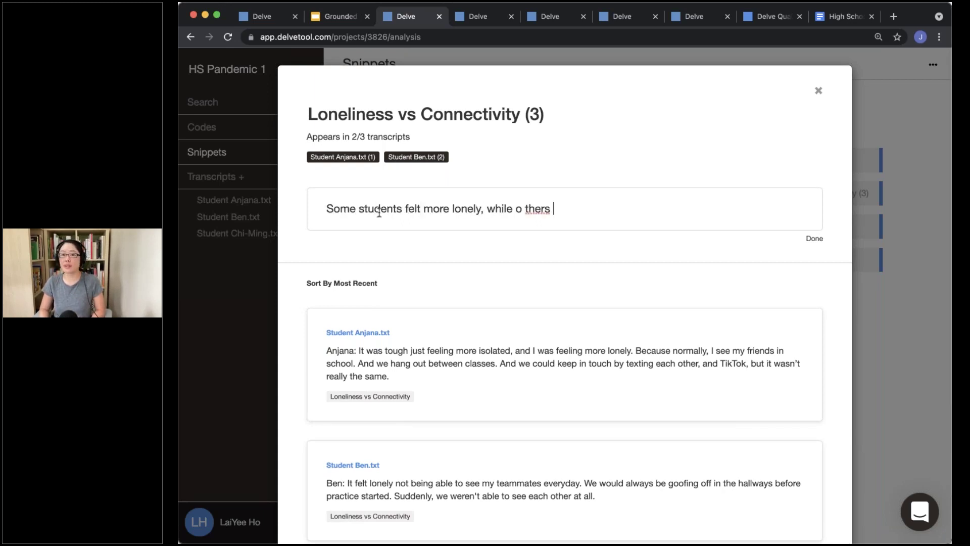
key(BackSpace)
key(BackSpace)
key(BackSpace)
key(BackSpace)
key(BackSpace)
key(BackSpace)
text(thers felt more conne)
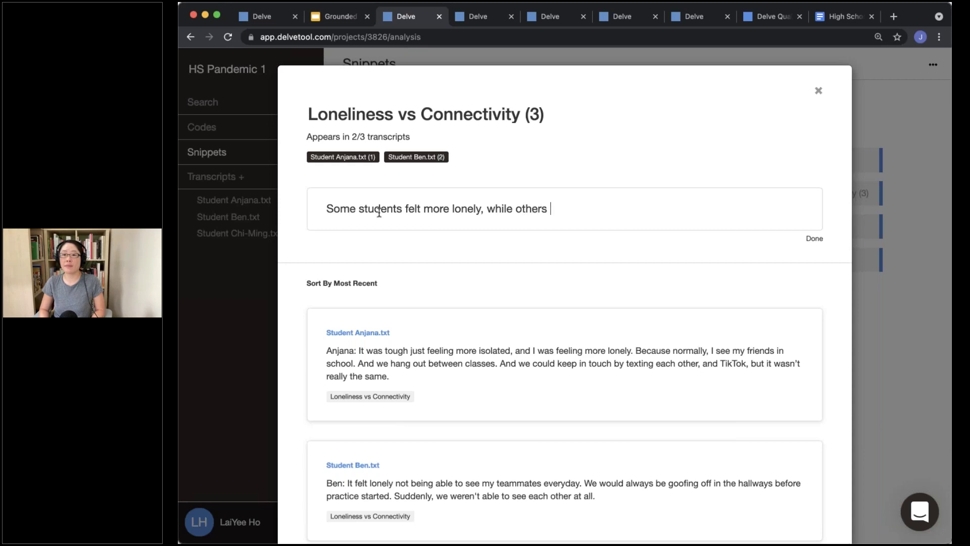
text(cted.)
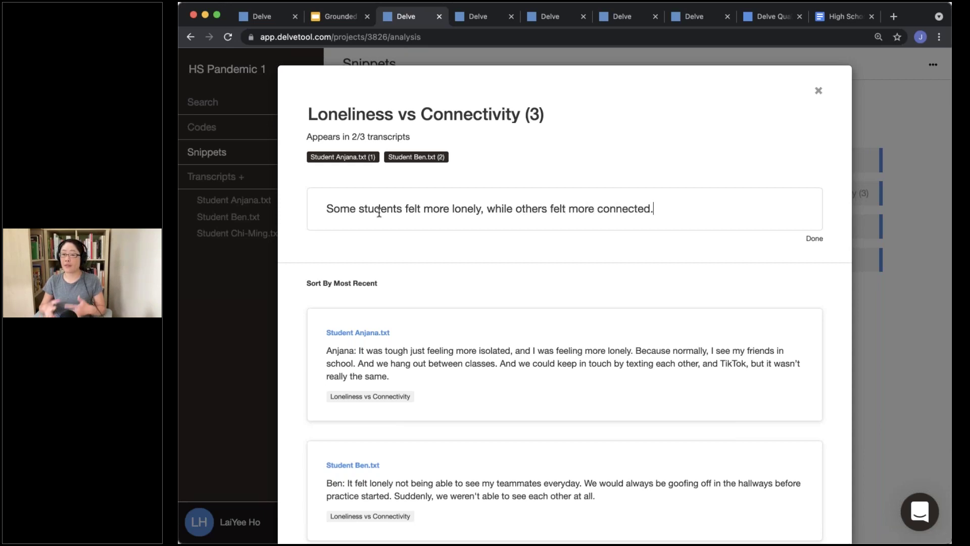
click(879, 305)
Recode the snippets about feeling more connected and feeling closer to family from Uncategorized to Loneliness vs Connectivity
click(486, 370)
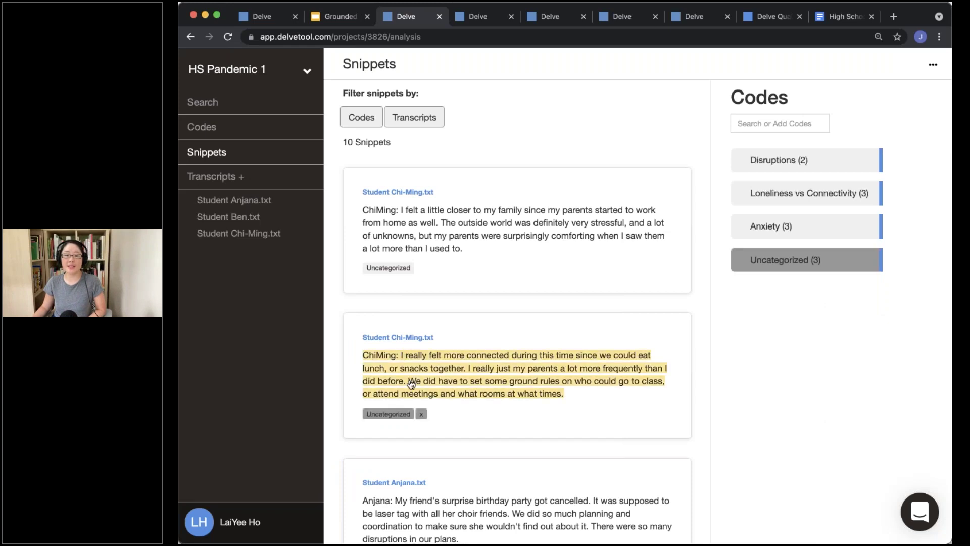
click(804, 192)
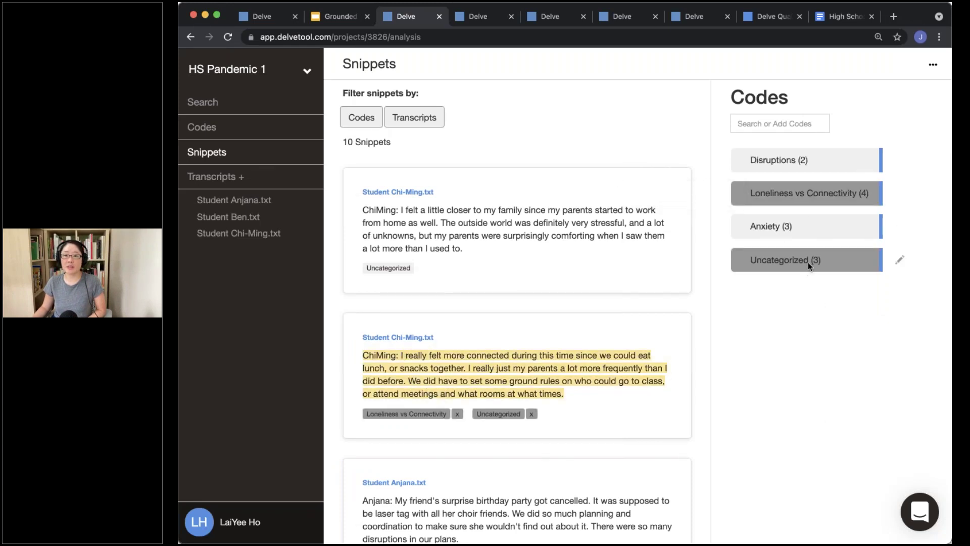
click(507, 219)
click(803, 193)
click(641, 296)
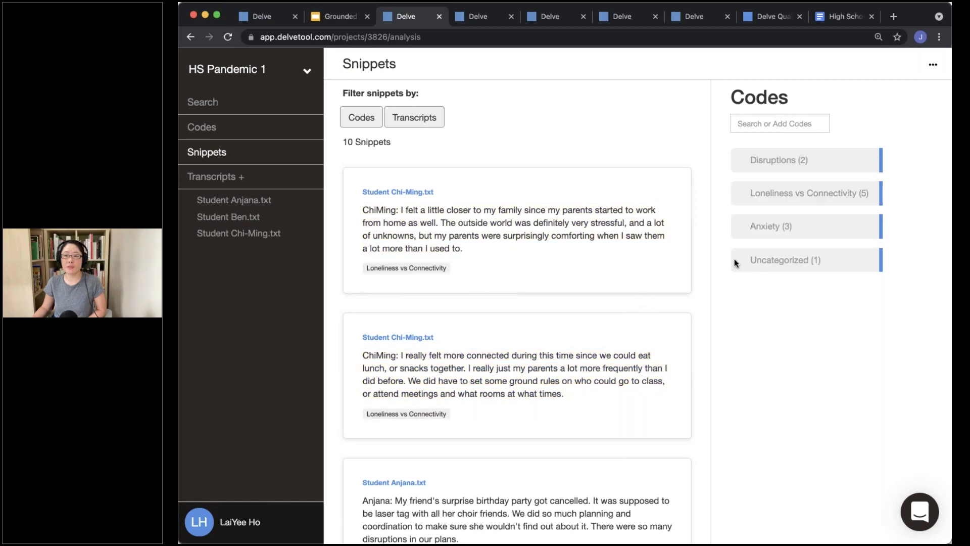
Review the description and snippets gathered under the Loneliness vs Connectivity code, plus the full snippet list
click(899, 193)
click(854, 218)
scroll(505, 361, down, 5)
scroll(505, 361, up, 5)
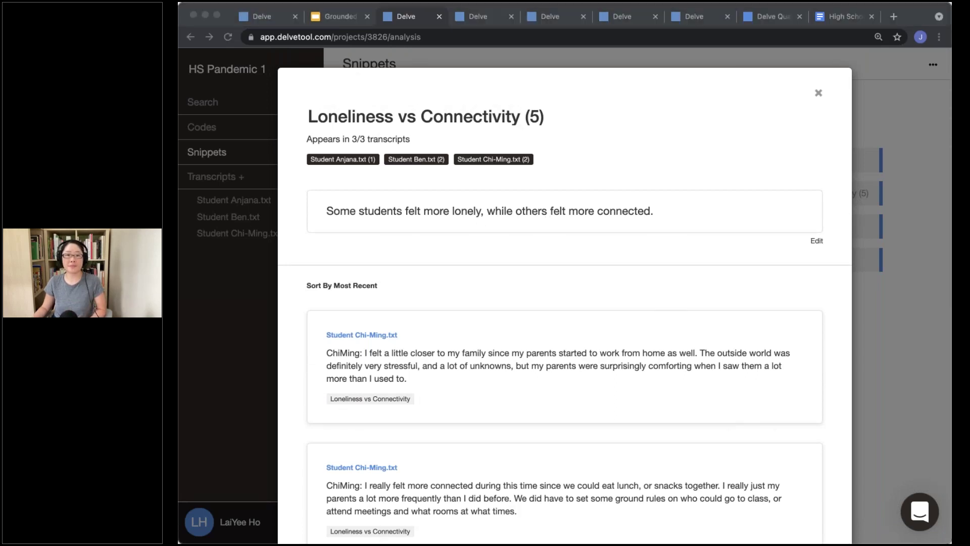
click(883, 314)
scroll(517, 354, down, 10)
scroll(516, 353, up, 10)
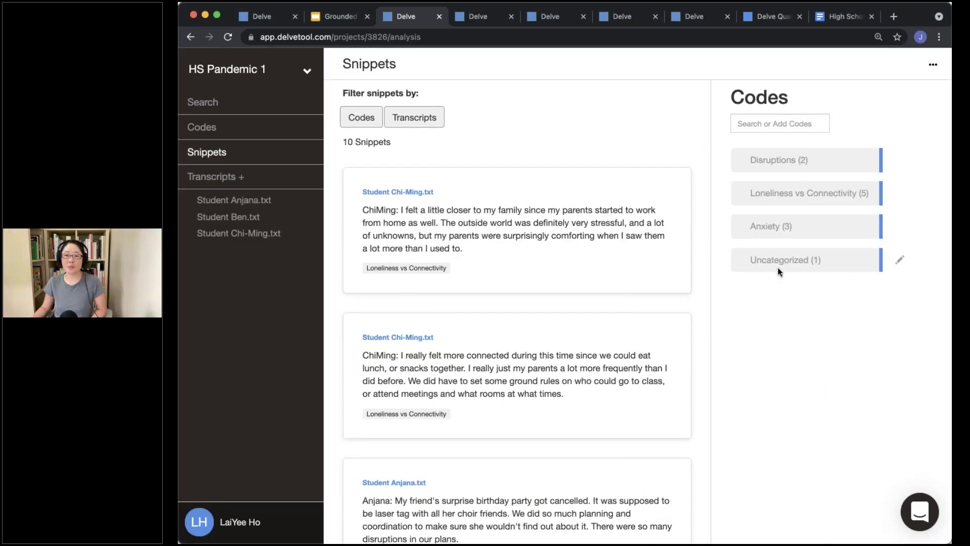
Switch to the Google Slides presentation and advance to the slide asking "Can we form a theory yet?"
click(338, 18)
key(Right)
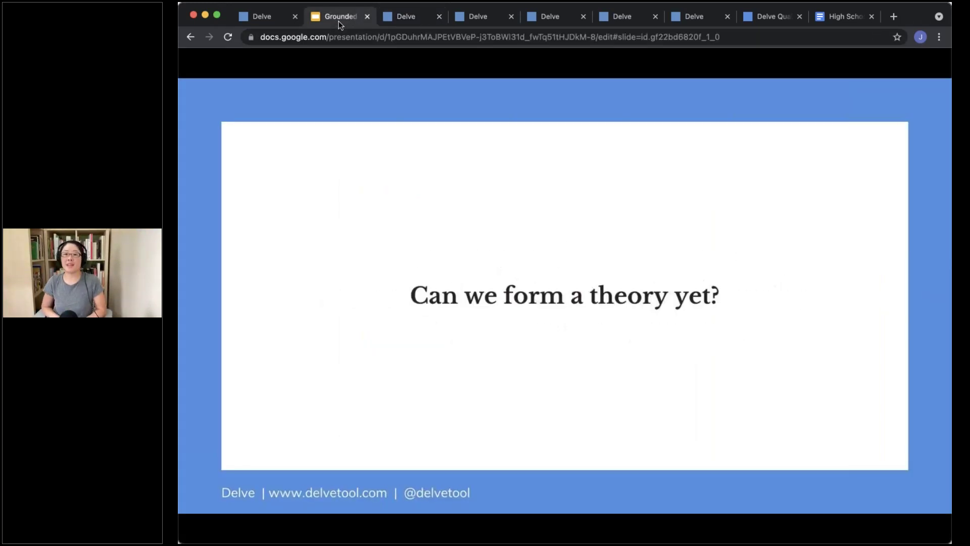
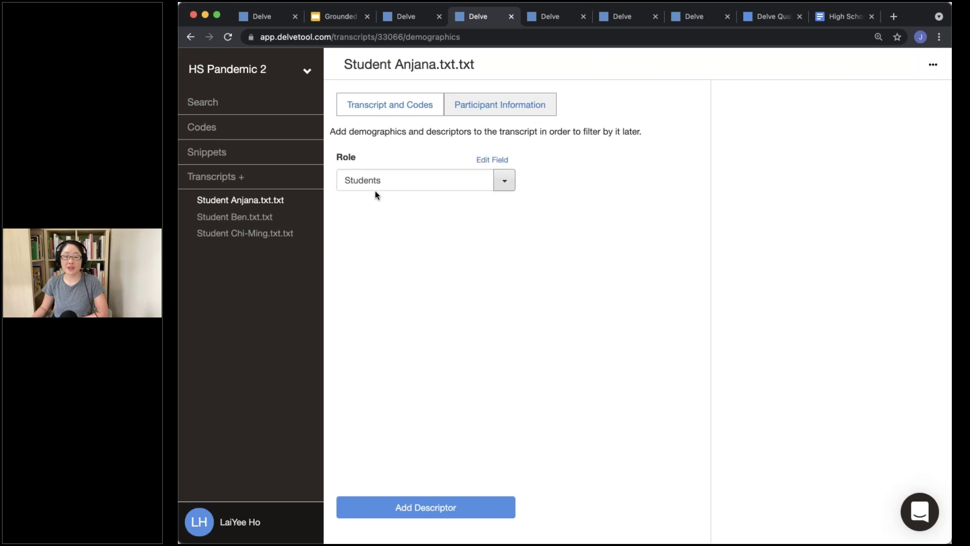
Set the participant Role to Students for the second and third student transcripts in HS Pandemic 2
click(226, 216)
click(504, 185)
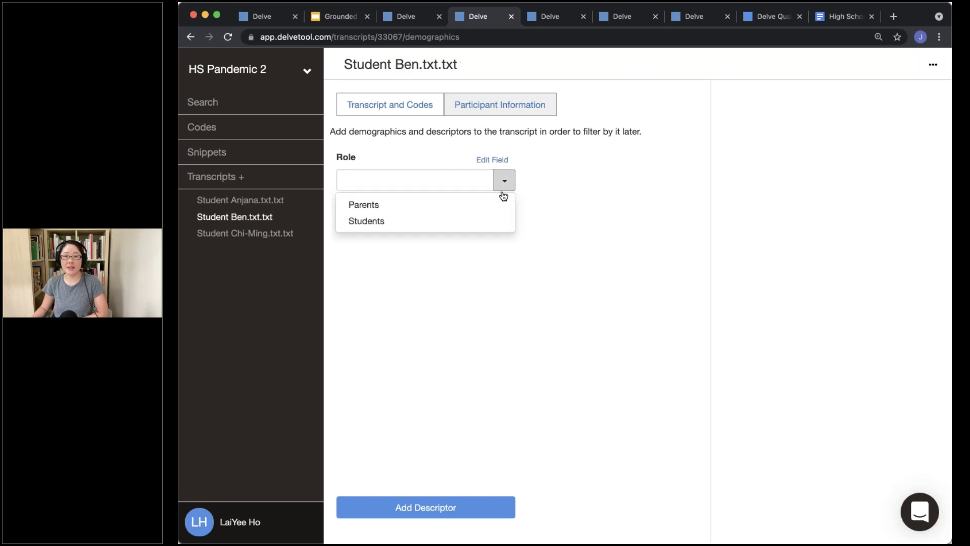
click(463, 222)
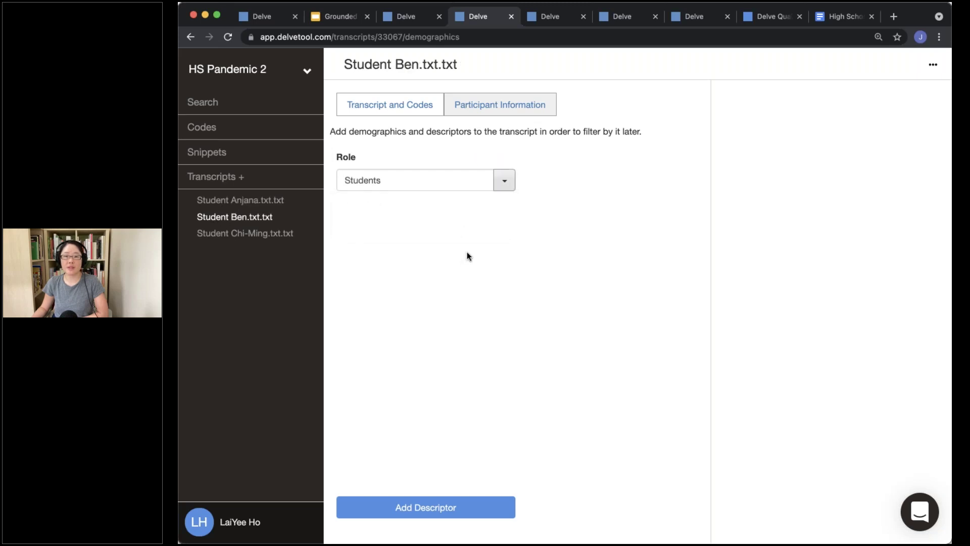
click(246, 234)
click(504, 181)
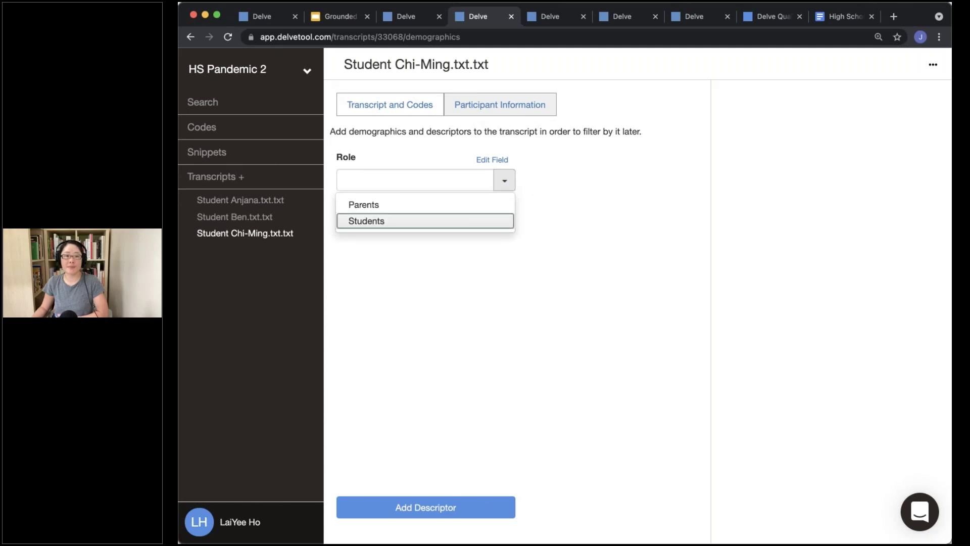
click(461, 222)
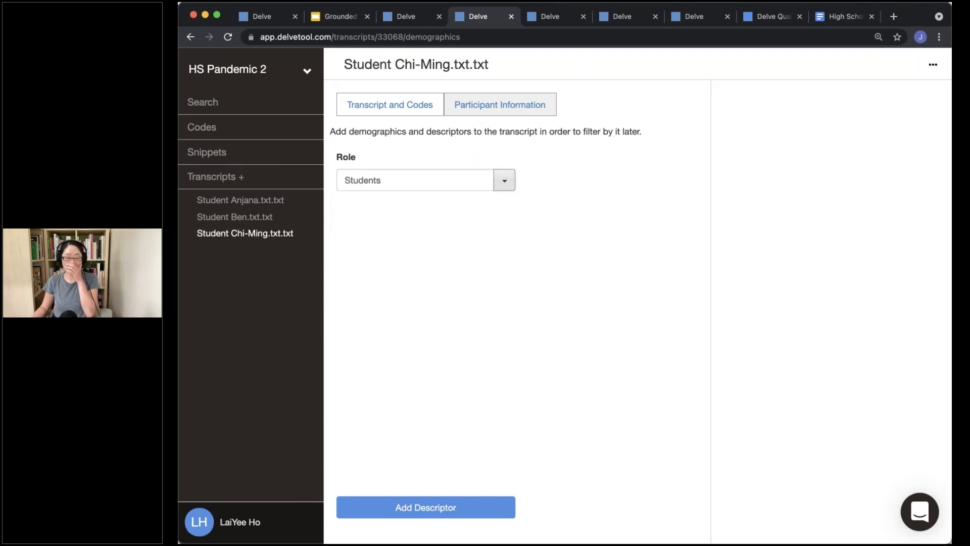
Import the three parent interview .txt files as new transcripts in the HS Pandemic 2 project
click(400, 110)
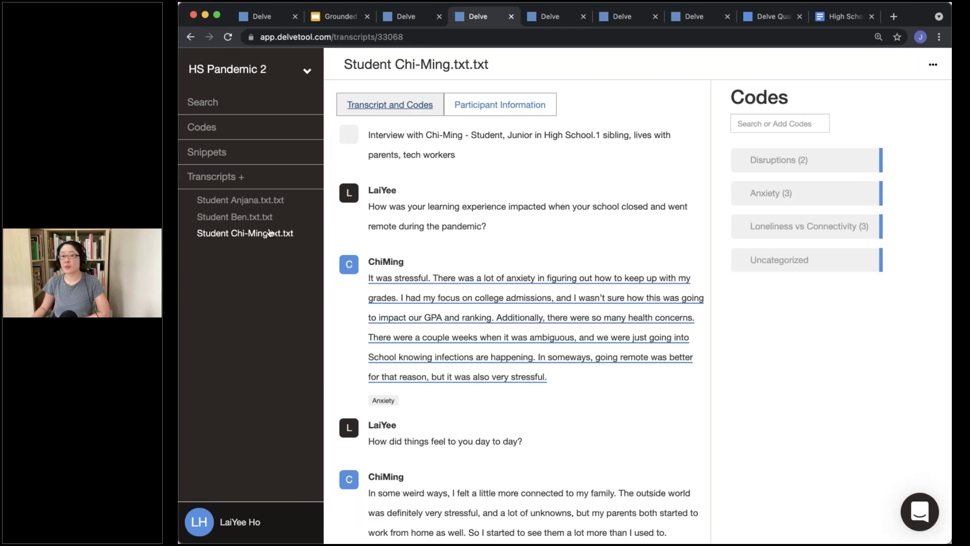
click(198, 181)
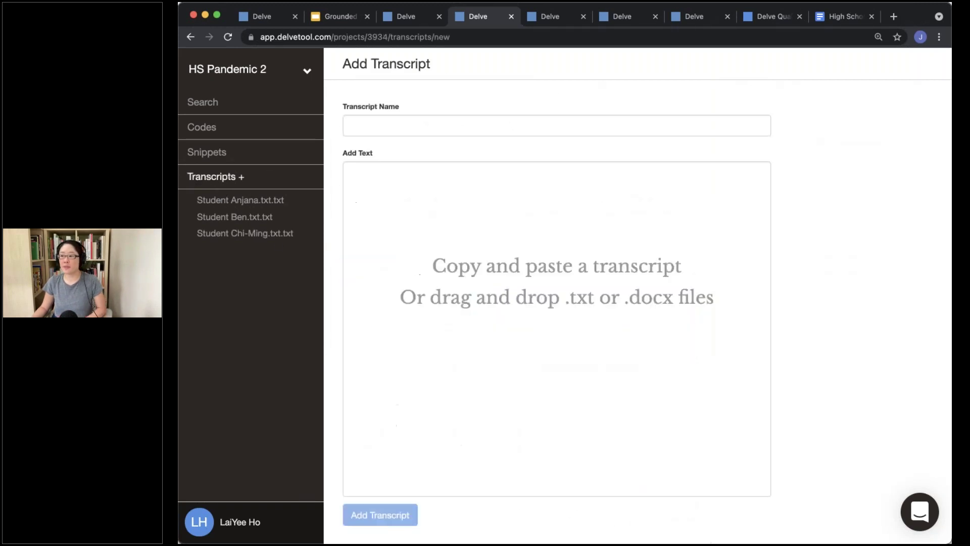
key(super+Tab)
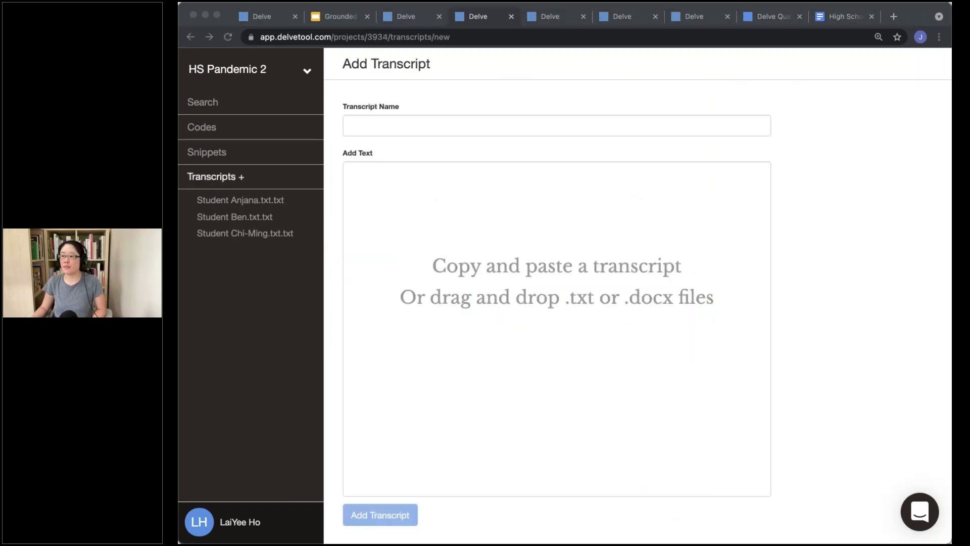
drag(829, 262, 637, 283)
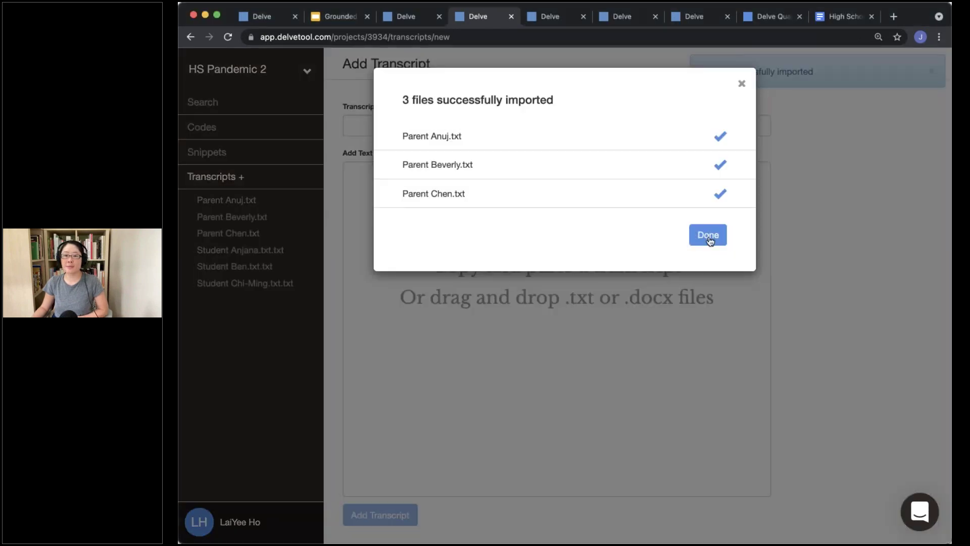
click(708, 236)
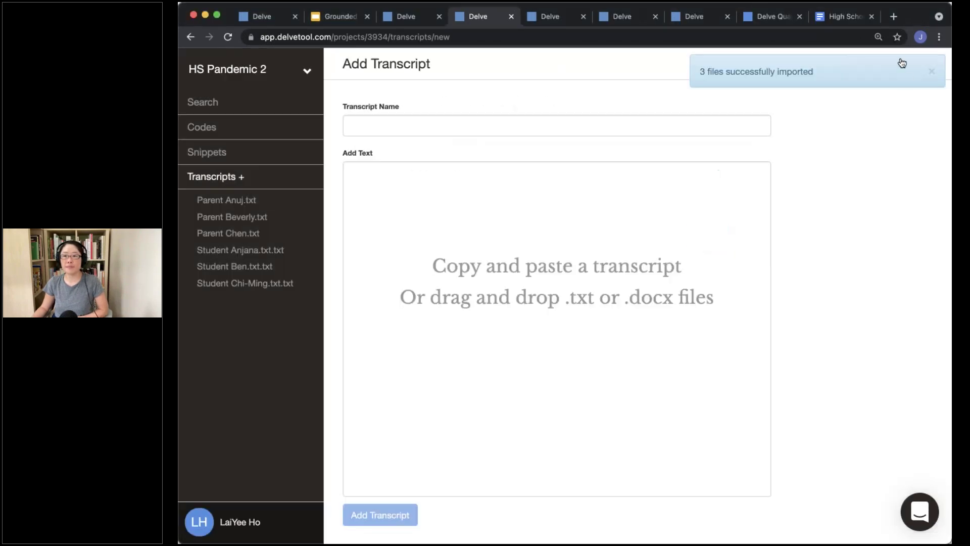
click(929, 72)
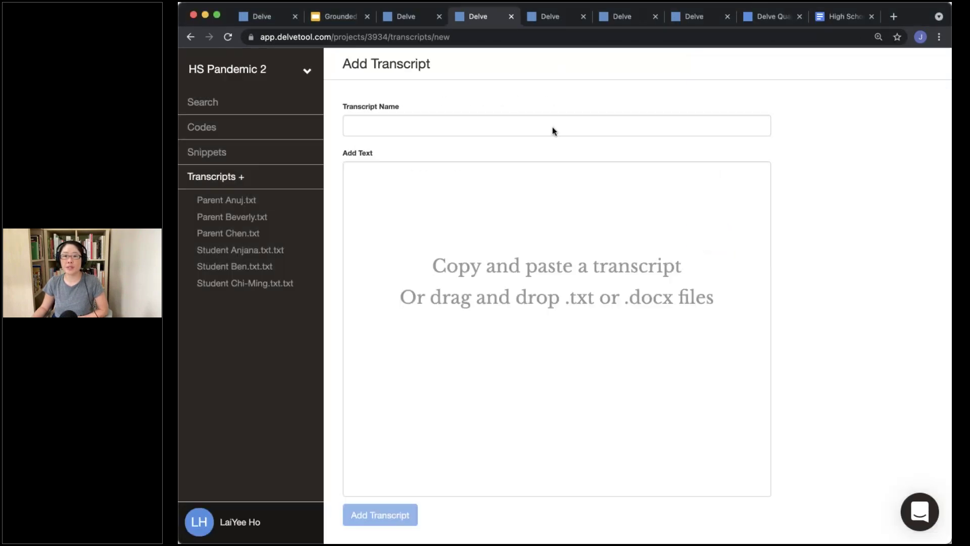
Set the participant Role to Parents for each of the three parent transcripts in HS Pandemic 2
click(242, 203)
click(513, 104)
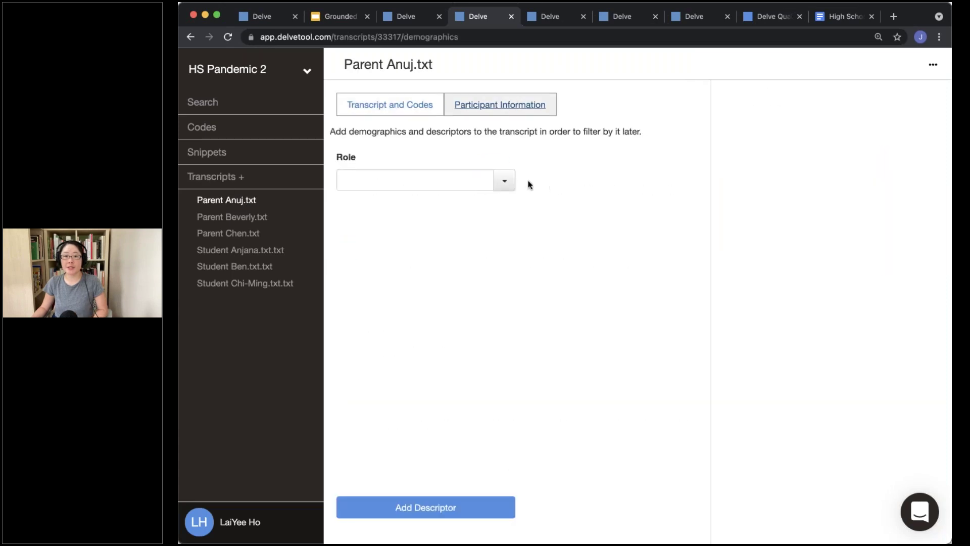
click(503, 182)
click(470, 207)
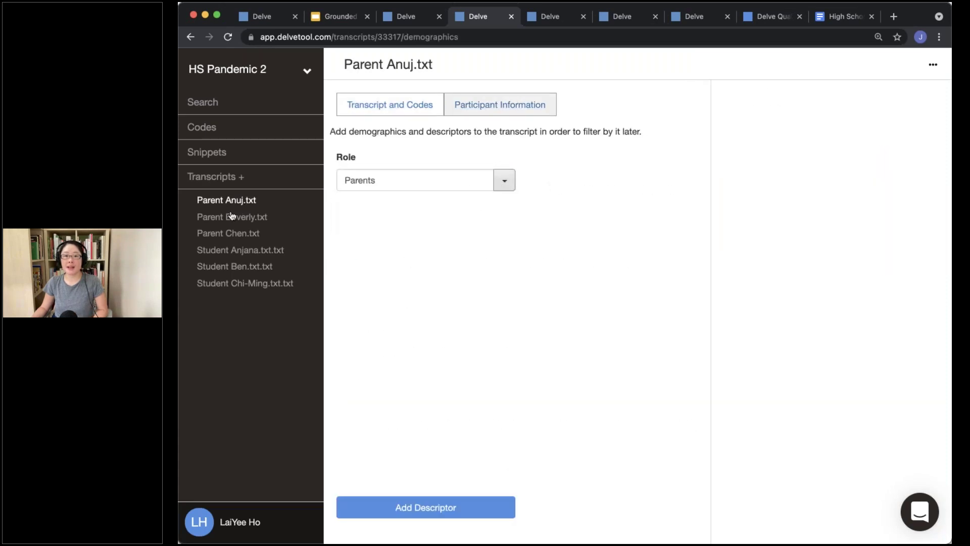
click(232, 215)
click(504, 181)
click(488, 205)
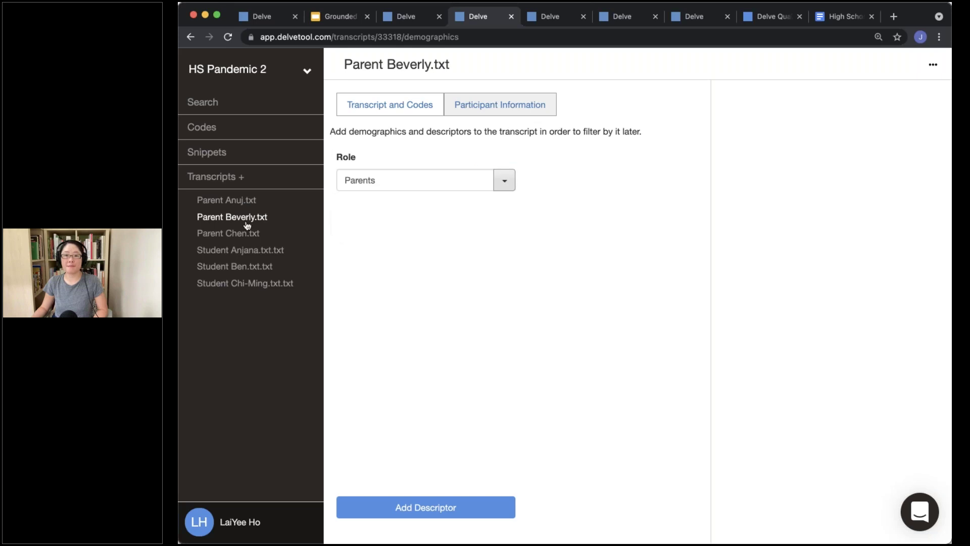
click(247, 232)
click(503, 181)
click(483, 206)
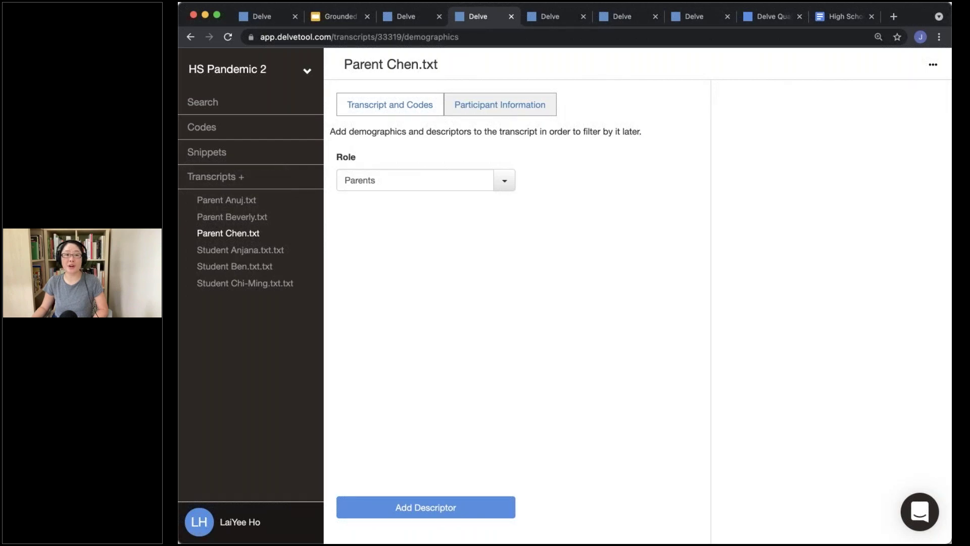
Switch to the Google Slides presentation and advance to the Open Coding slide on doing constant comparisons
click(336, 16)
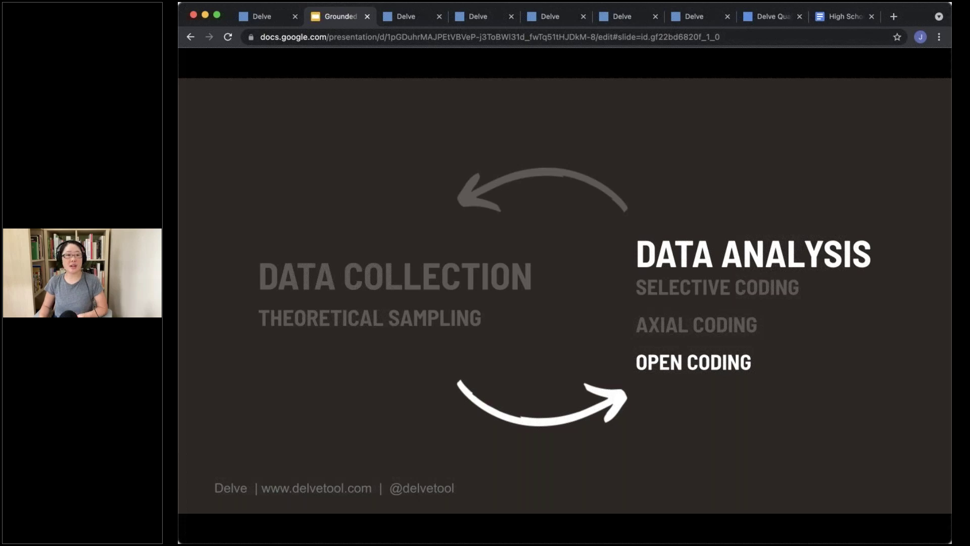
key(Right)
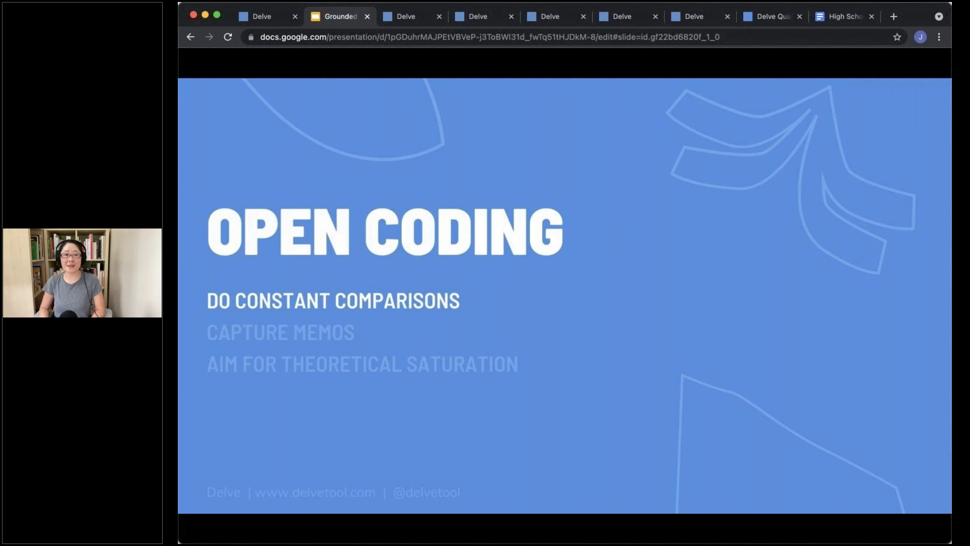
In Delve's first parent transcript, code the answers about worrying over remote learning and the stressful hospital work as Uncategorized
click(480, 18)
click(238, 201)
click(385, 104)
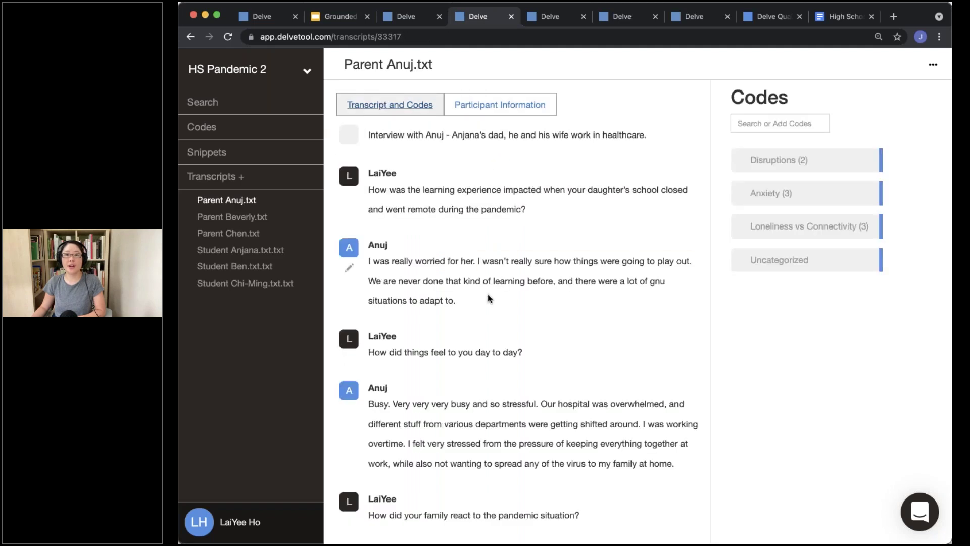
drag(371, 248, 510, 314)
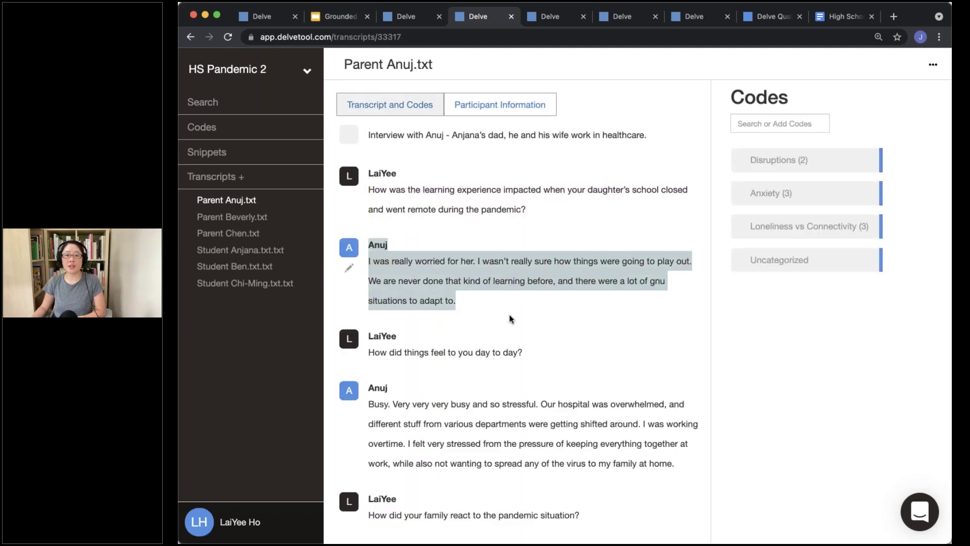
click(787, 263)
scroll(458, 399, down, 1)
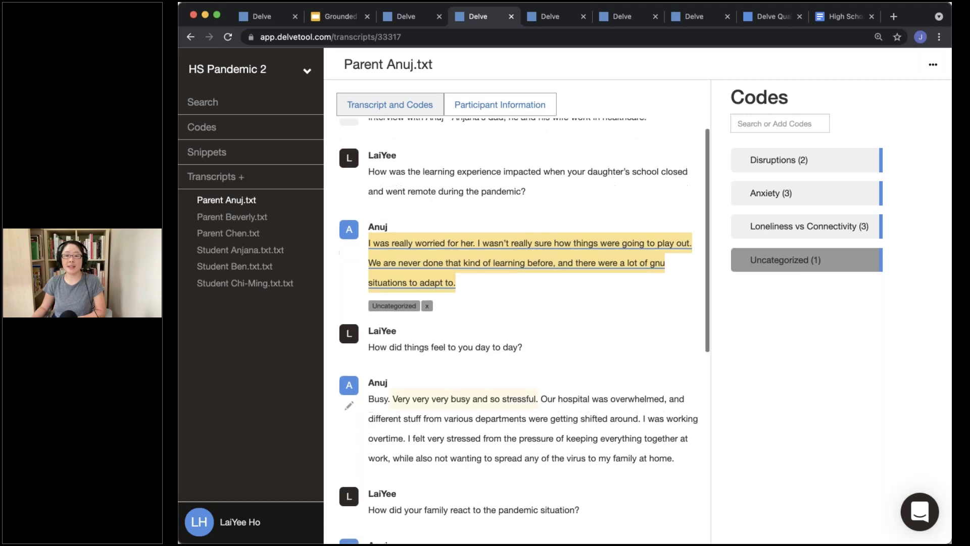
drag(368, 395, 674, 456)
click(787, 260)
Code the passage from the family-reaction answer through the disruptions answer in the first parent transcript as Uncategorized
scroll(569, 339, down, 6)
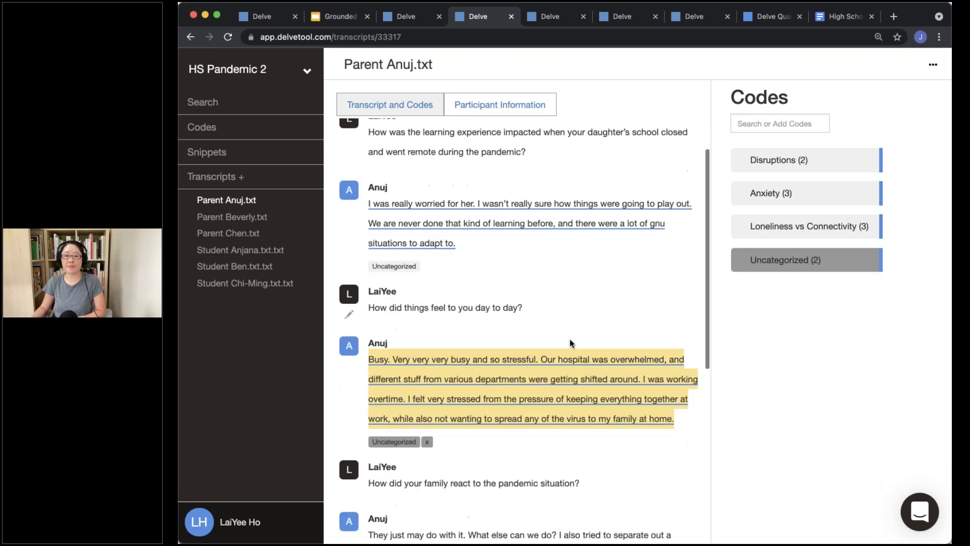
drag(368, 310, 455, 465)
scroll(465, 407, down, 2)
click(804, 260)
scroll(465, 336, down, 2)
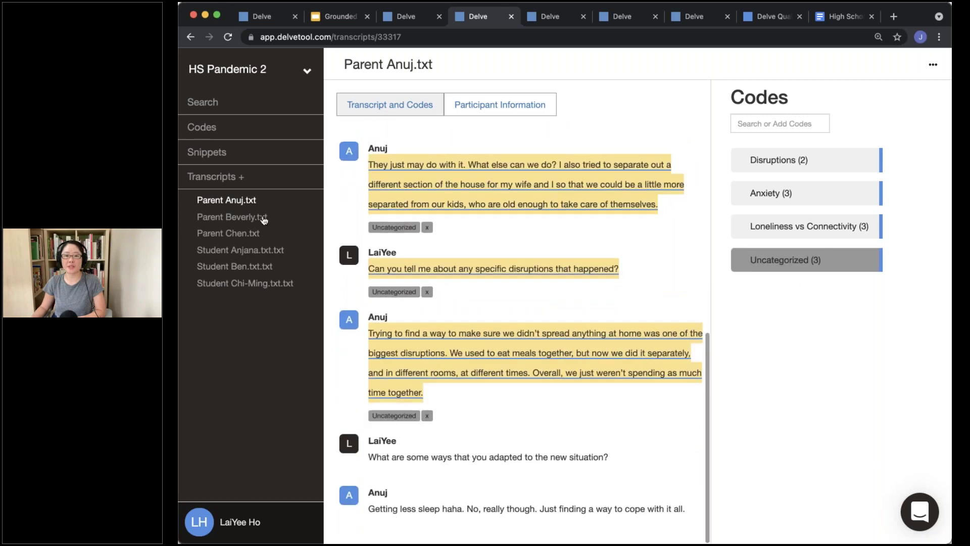
Code the second parent's answers about the son's remote schooling, tennis practice and day-to-day income worries as Uncategorized
click(260, 218)
drag(369, 279, 441, 464)
click(820, 270)
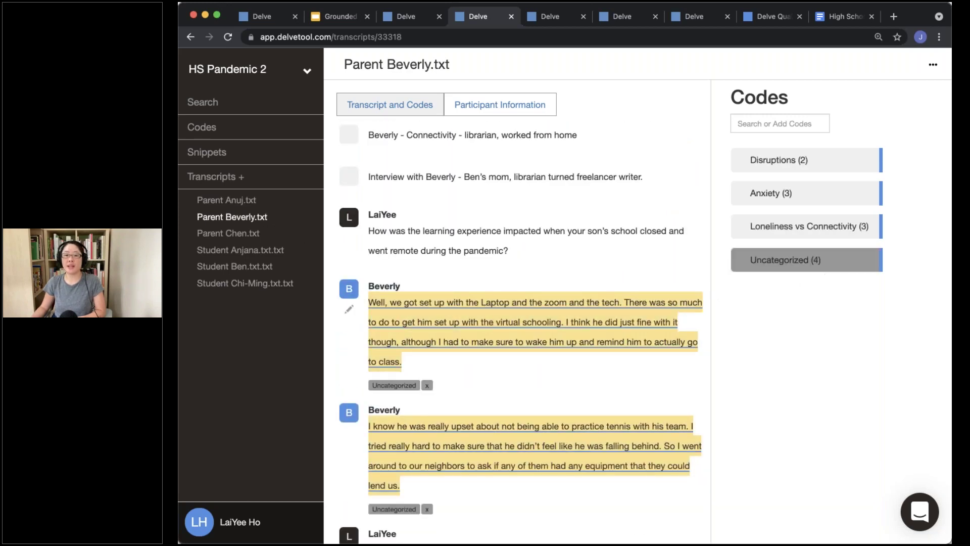
scroll(369, 341, down, 5)
drag(369, 341, 444, 429)
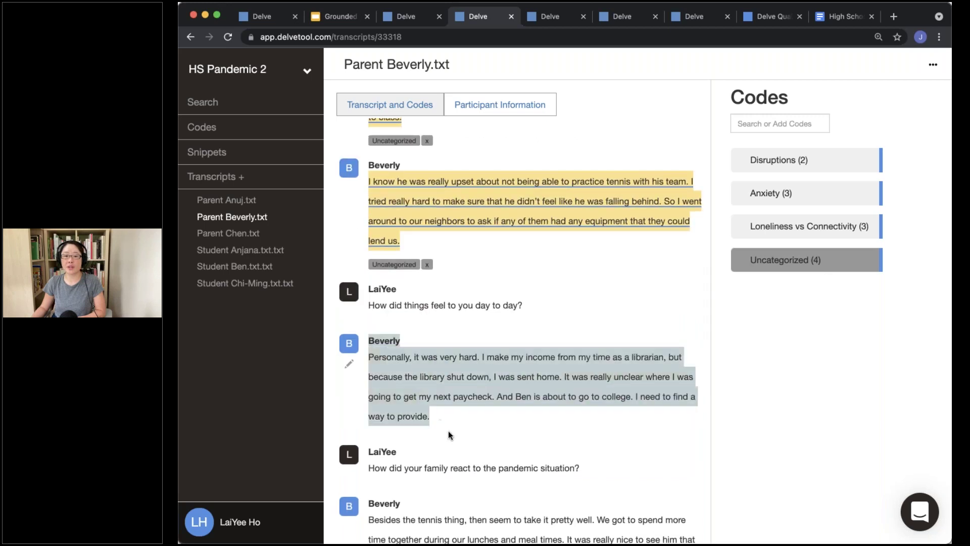
click(826, 267)
Code the third parent's answers about the son's learning and working from home as Uncategorized
click(242, 233)
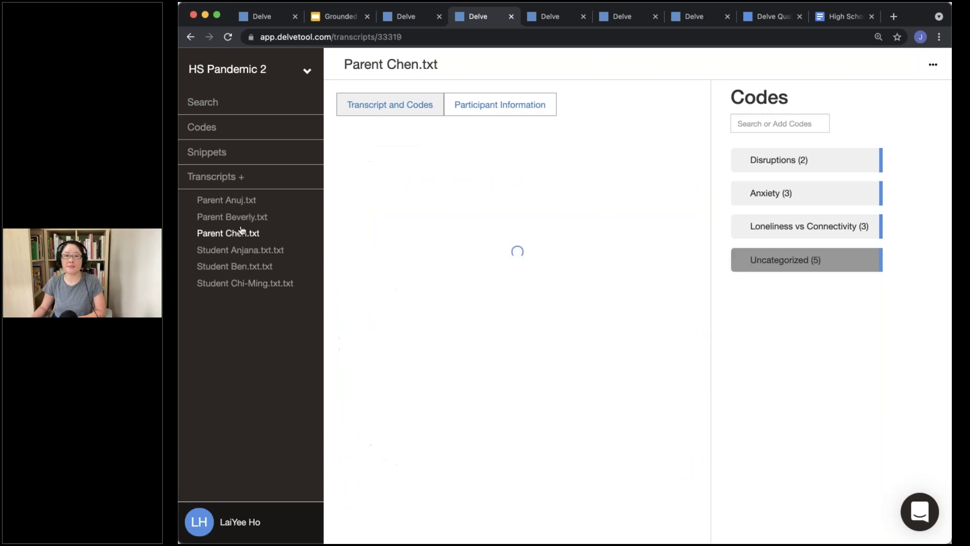
drag(366, 240, 668, 421)
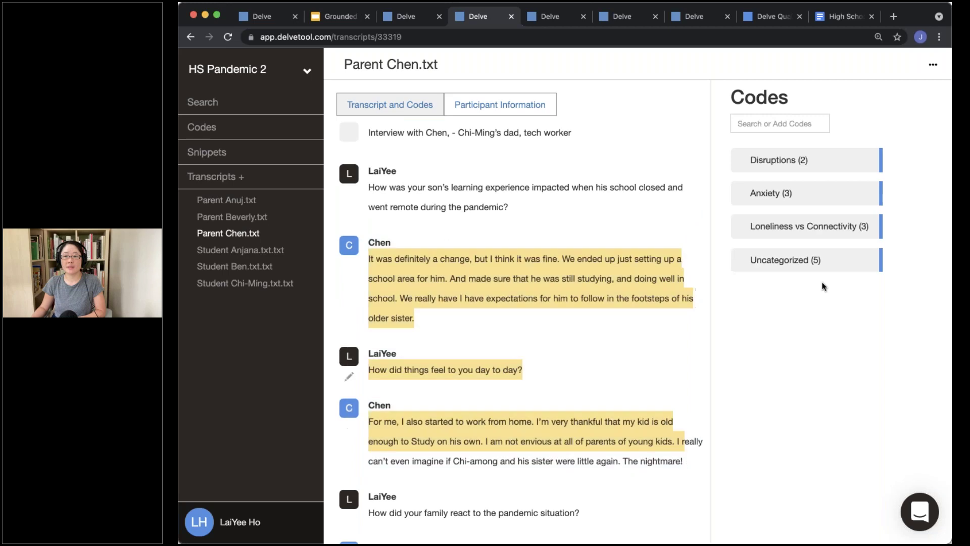
click(811, 258)
Open the details of the Uncategorized code and look through its snippets
click(898, 270)
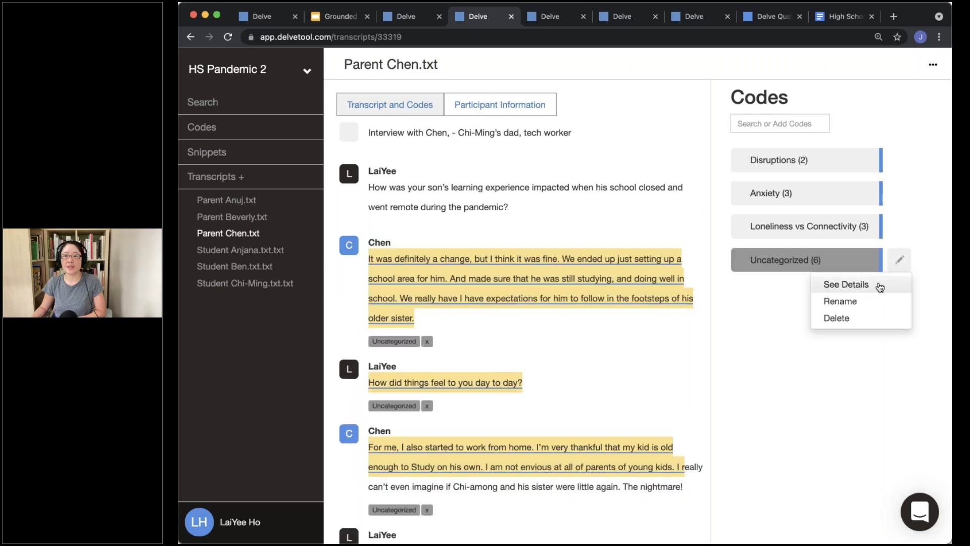
click(877, 284)
scroll(410, 387, down, 9)
scroll(409, 388, down, 6)
key(Escape)
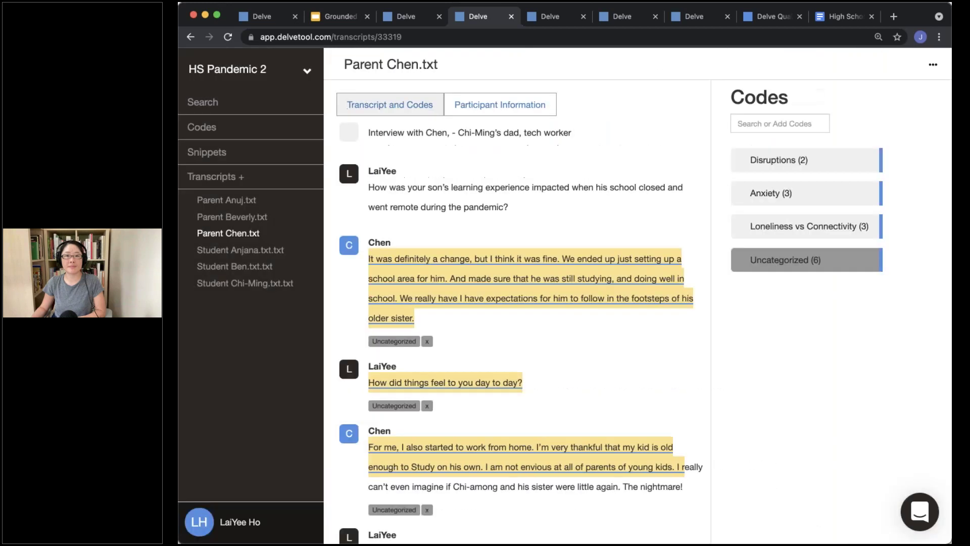
Switch to the HS Pandemic 3 project and look over its first parent transcript and full snippet list
click(332, 19)
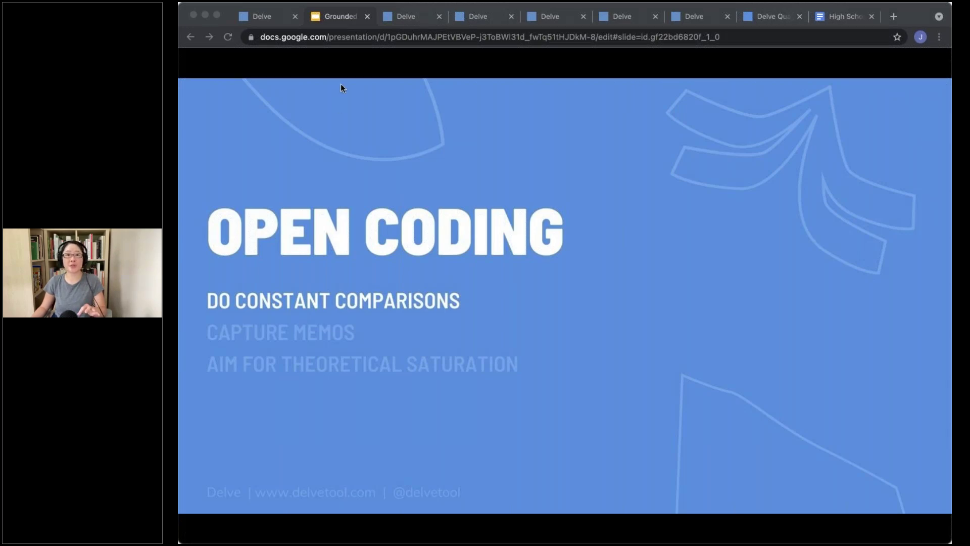
click(549, 18)
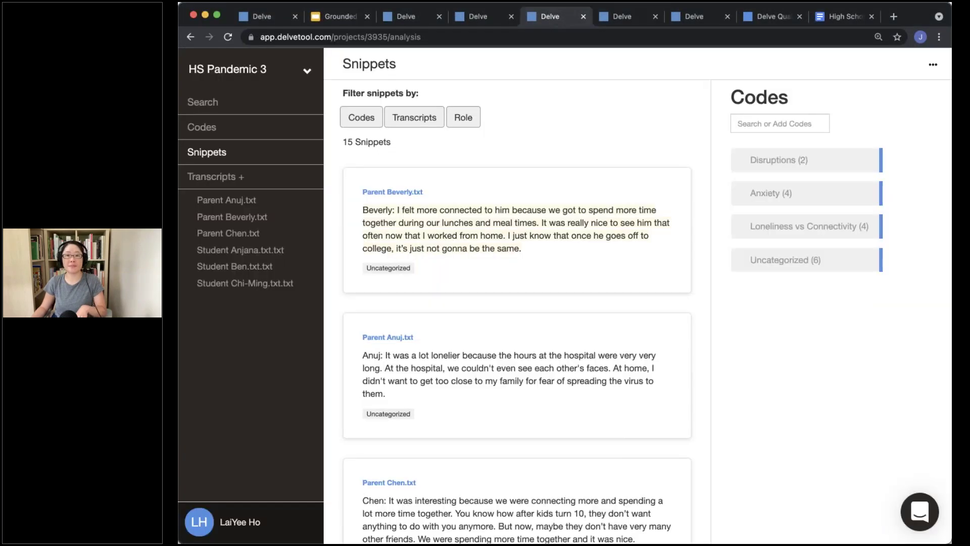
click(246, 206)
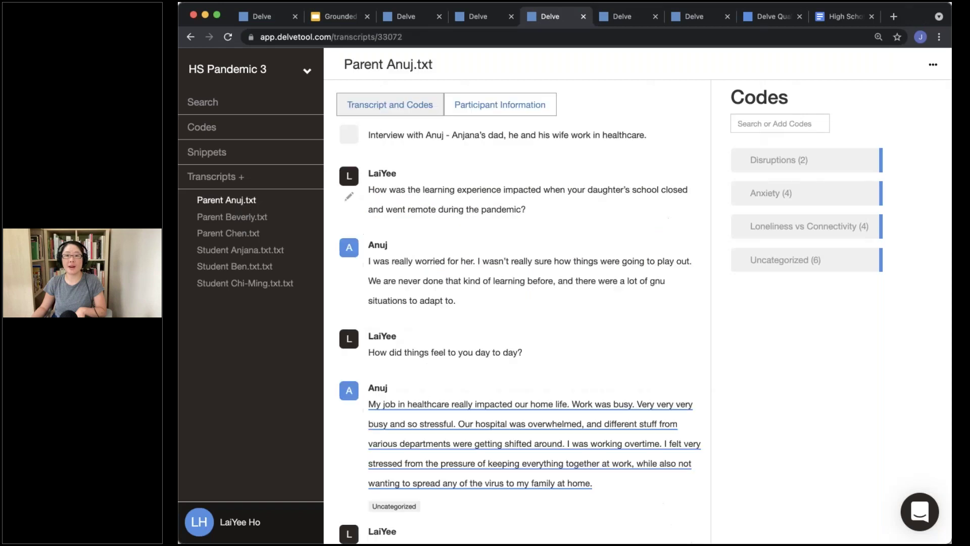
click(218, 152)
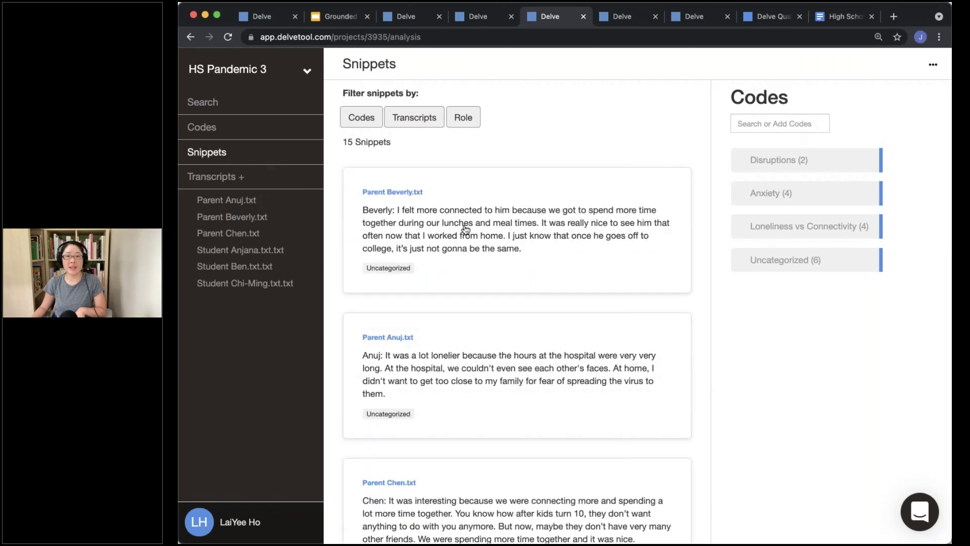
scroll(521, 331, down, 1)
scroll(521, 332, up, 1)
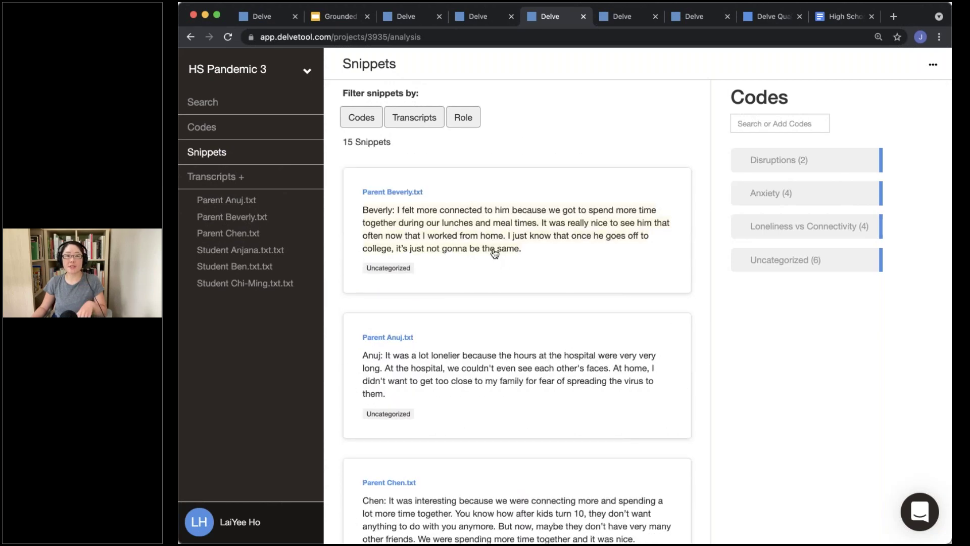
Filter the HS Pandemic 3 snippets by the Role Parent
click(467, 126)
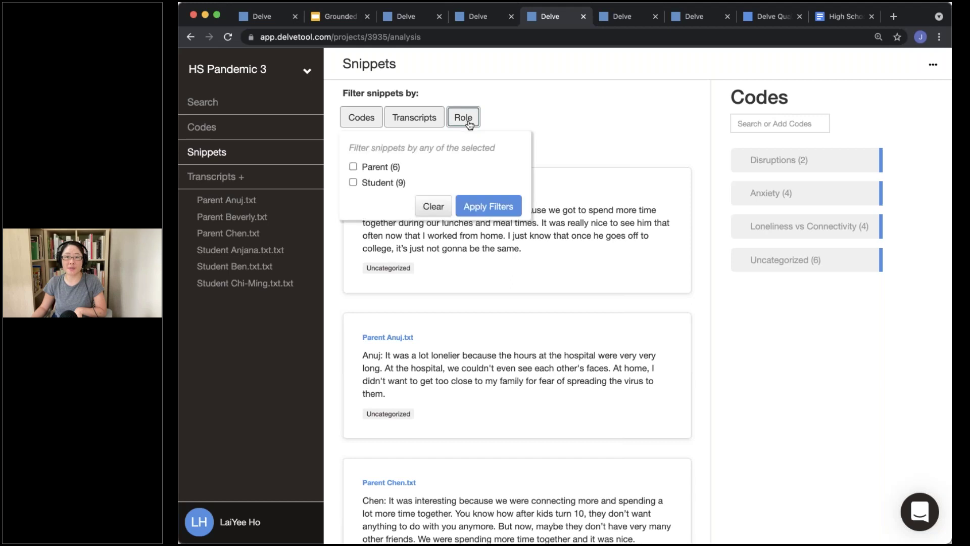
click(352, 166)
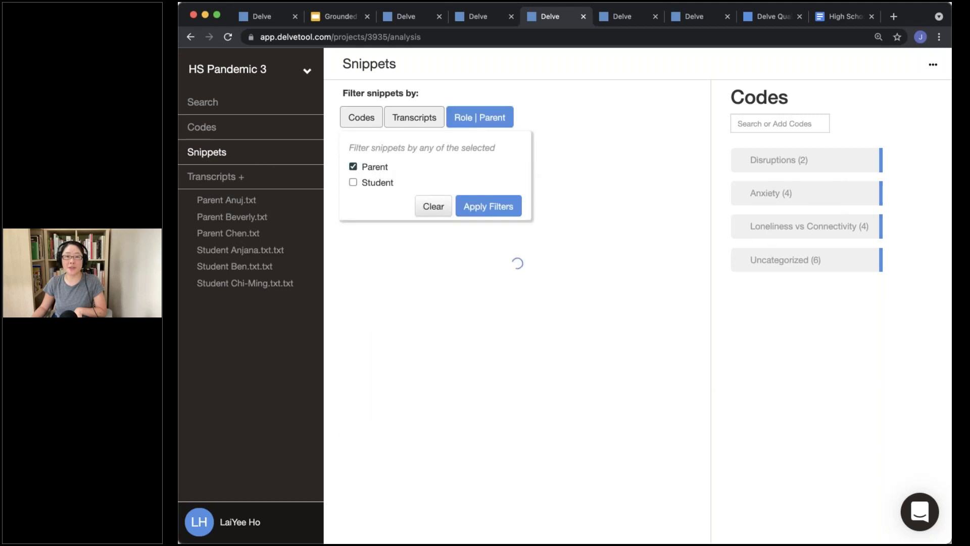
click(488, 207)
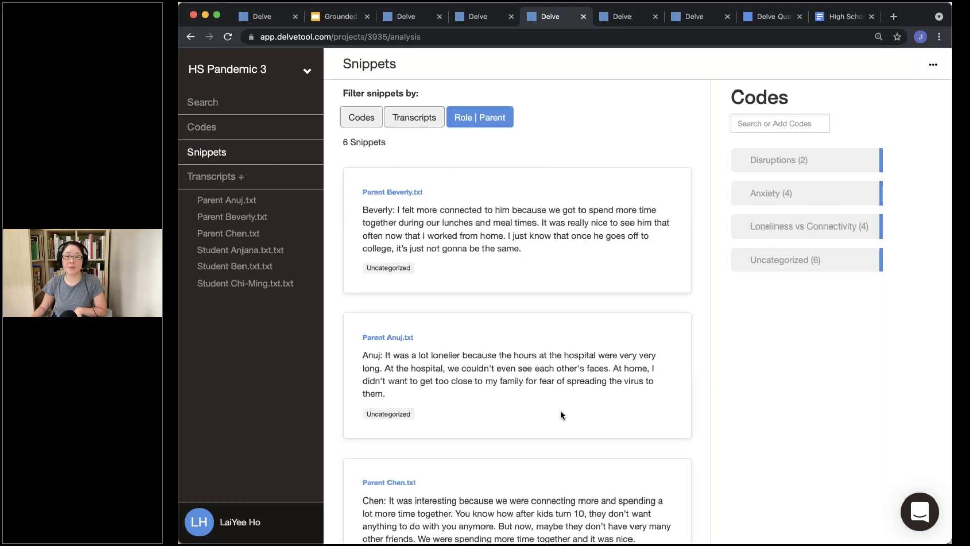
scroll(560, 410, down, 1)
scroll(560, 410, up, 1)
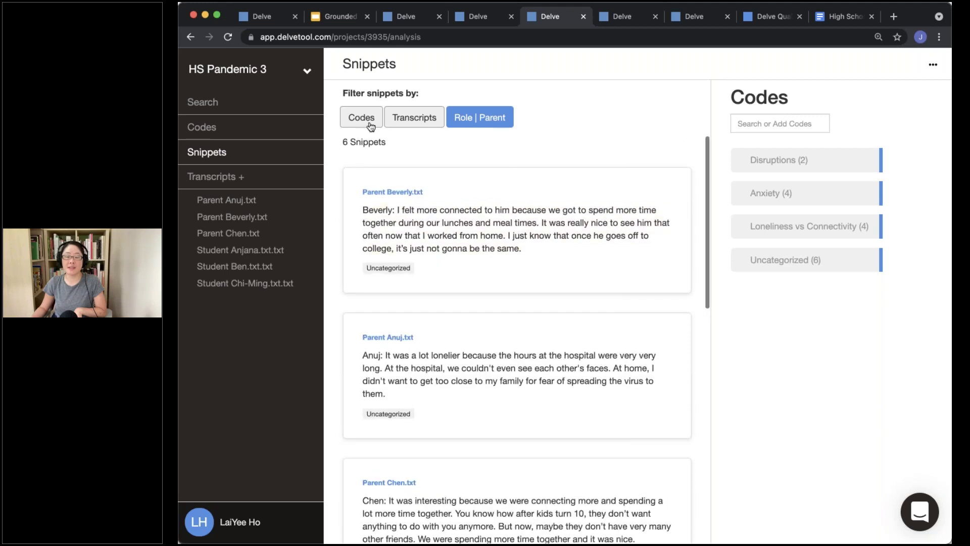
Filter the parent snippets further by the Uncategorized code
click(367, 122)
click(574, 214)
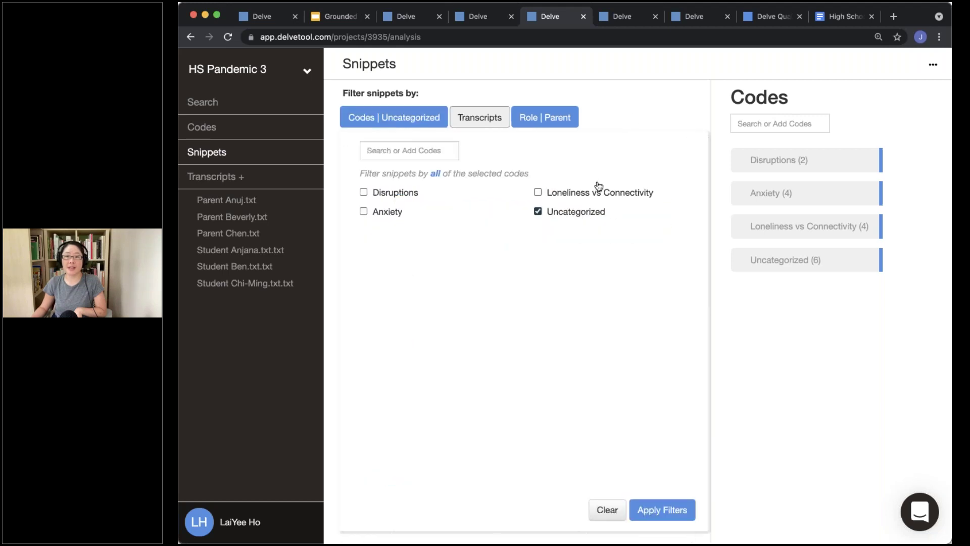
click(650, 104)
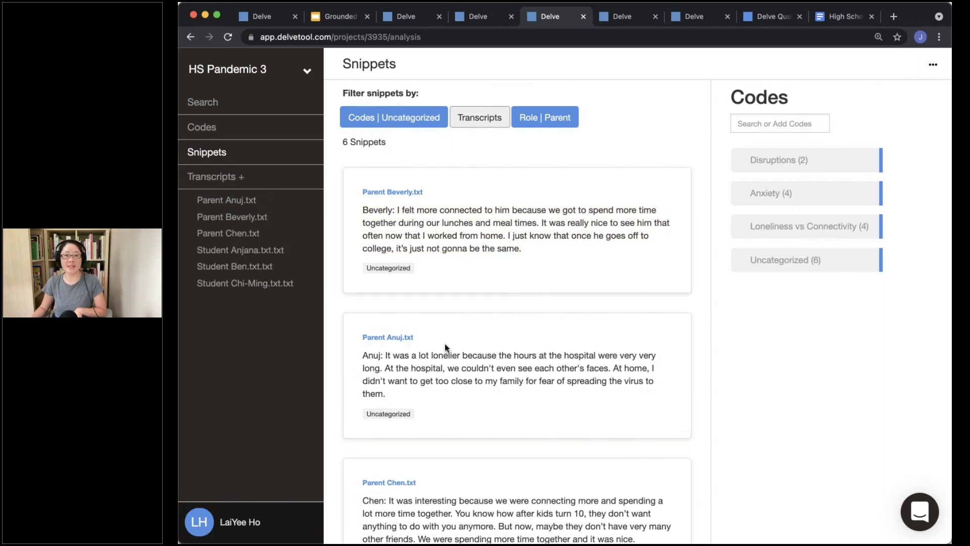
Recode the parent snippet about the healthcare job's impact on home life, adding Anxiety and removing Uncategorized
scroll(445, 343, down, 6)
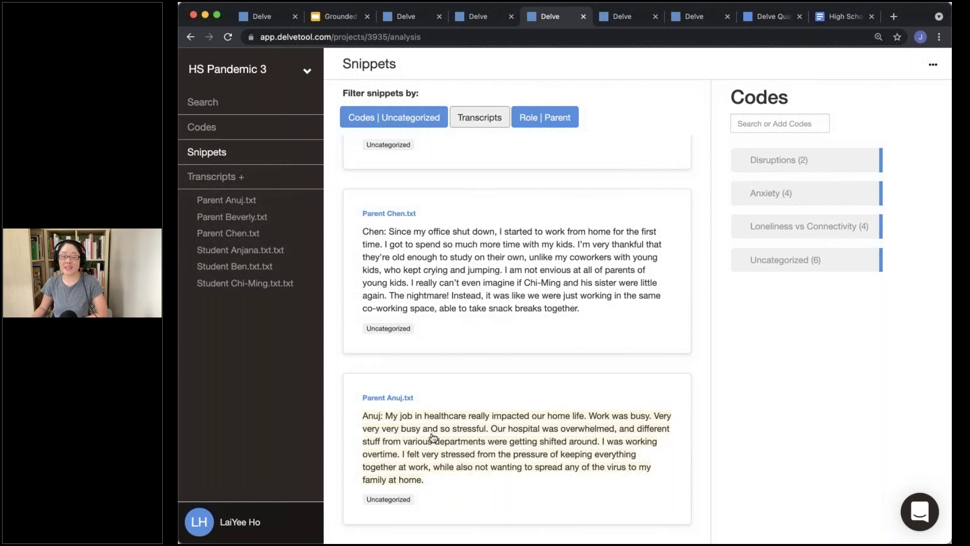
click(461, 443)
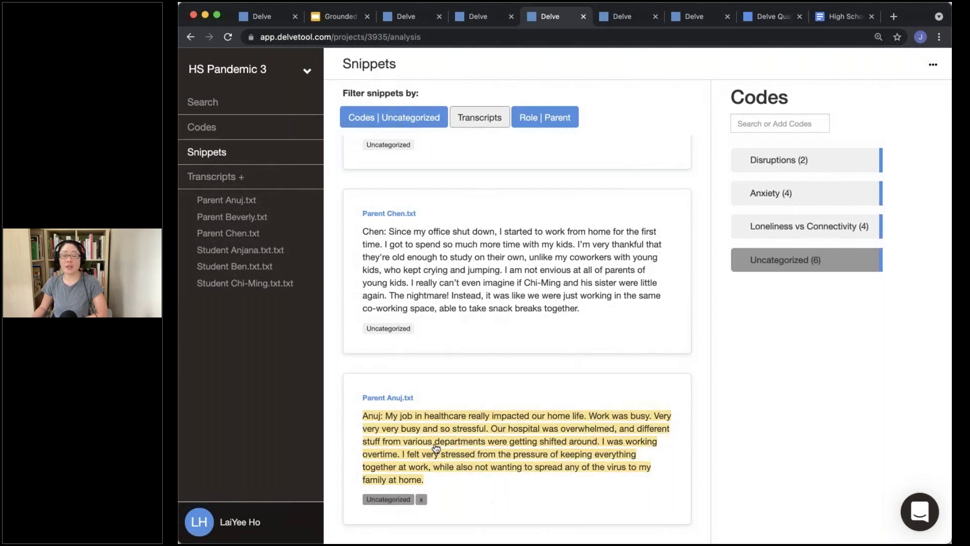
scroll(410, 264, up, 3)
scroll(410, 264, down, 3)
click(808, 194)
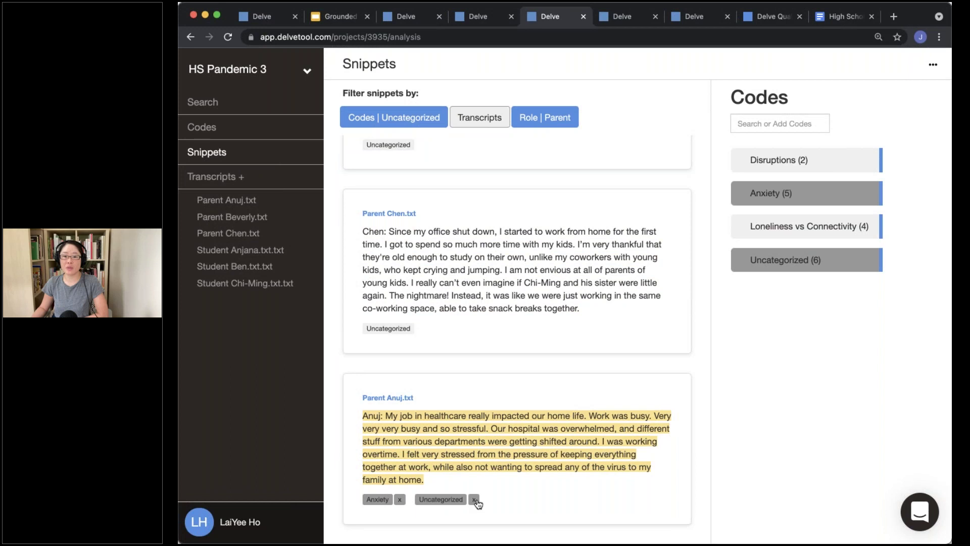
click(474, 499)
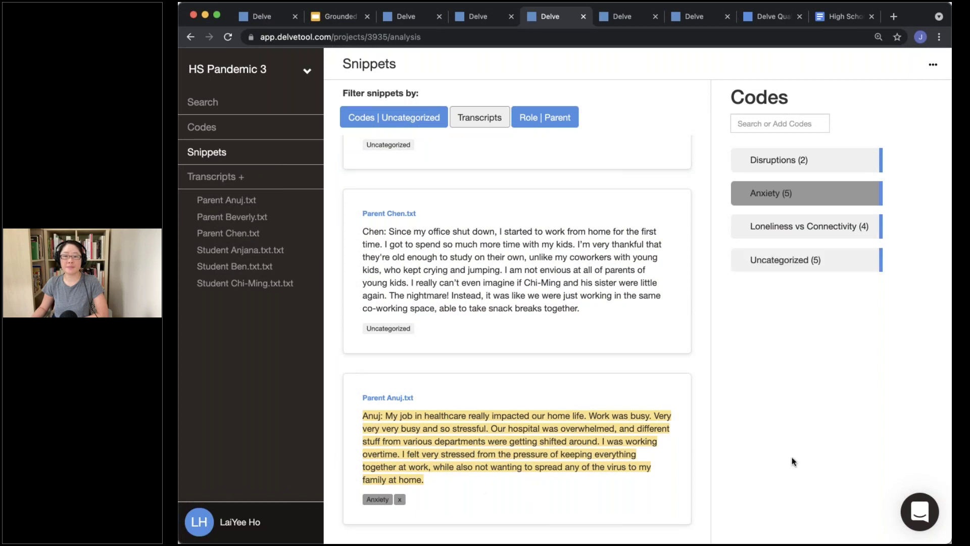
Recode the parent snippet about the office shutdown and working from home, adding Loneliness vs Connectivity and removing Uncategorized
scroll(618, 439, up, 3)
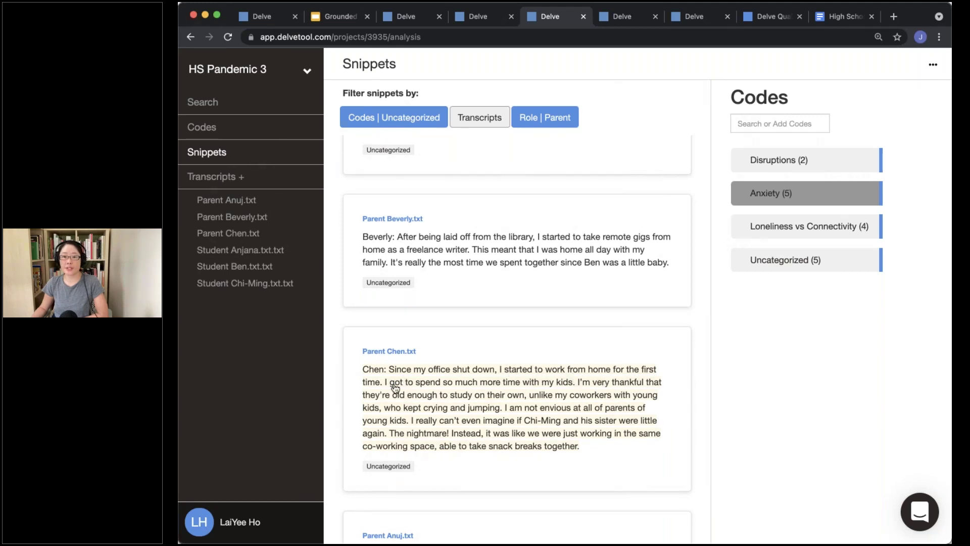
click(449, 393)
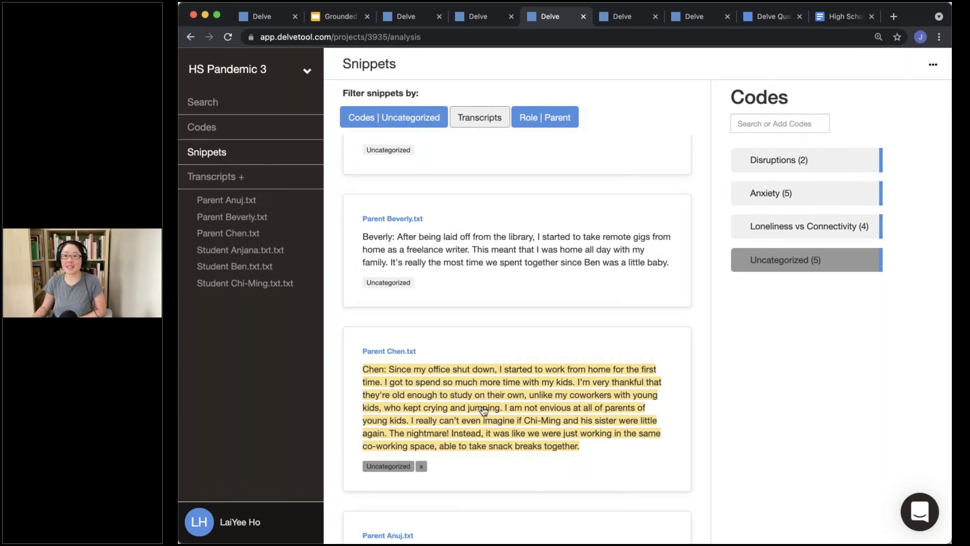
click(807, 229)
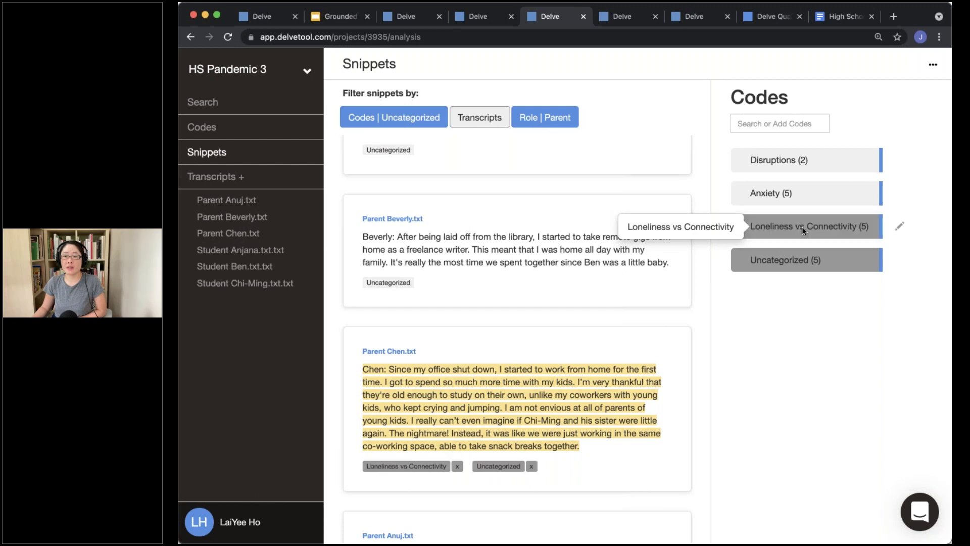
click(531, 466)
Recode the parent snippet about remote freelance writing after the library layoff, adding Loneliness vs Connectivity and removing Uncategorized
scroll(613, 450, up, 3)
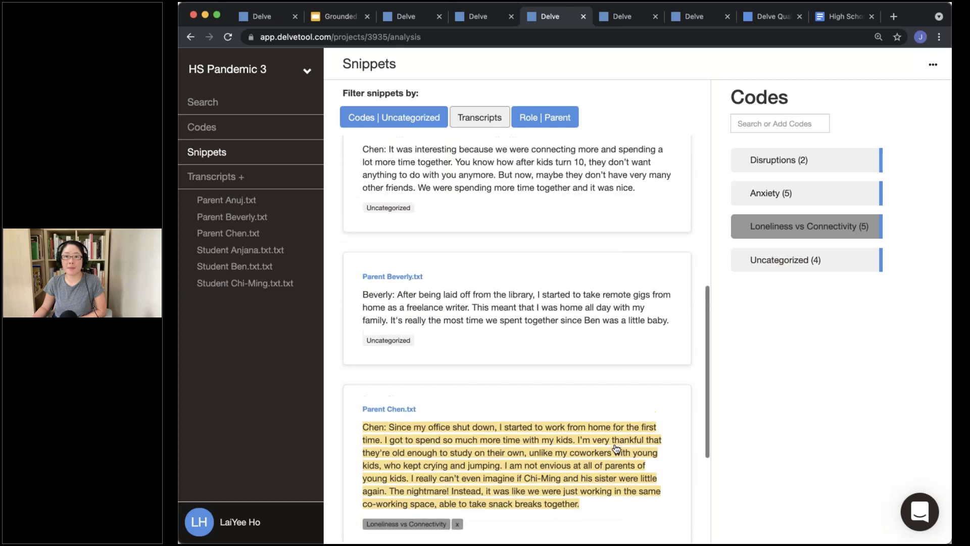
click(433, 318)
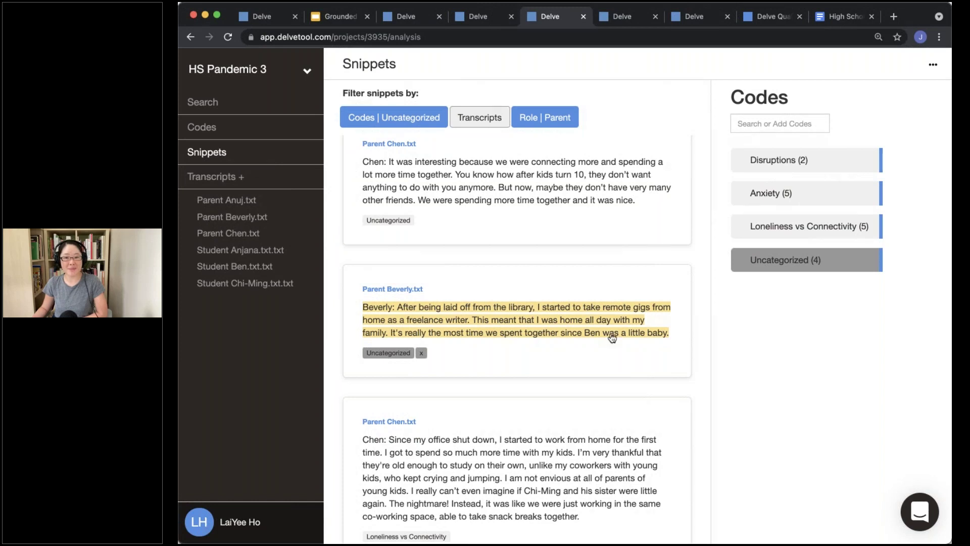
click(796, 234)
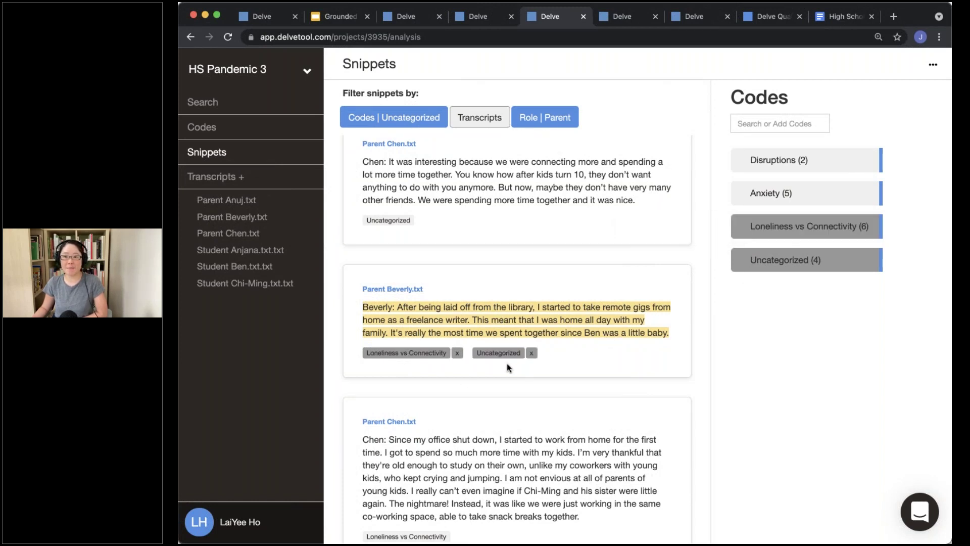
click(532, 353)
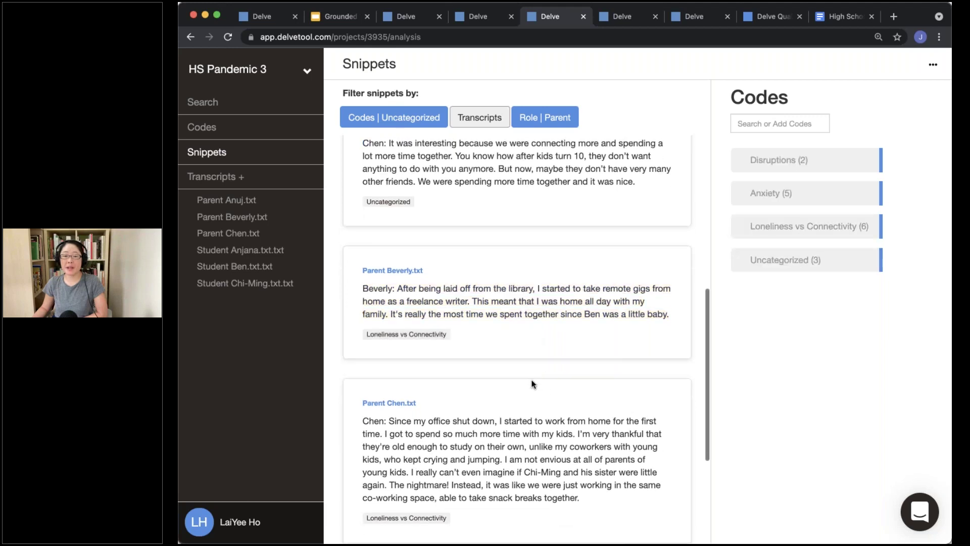
Create the code "Impact of parent careers" on the office shutdown snippet and apply it to the freelance writing snippet as well
scroll(422, 477, up, 1)
scroll(422, 477, down, 1)
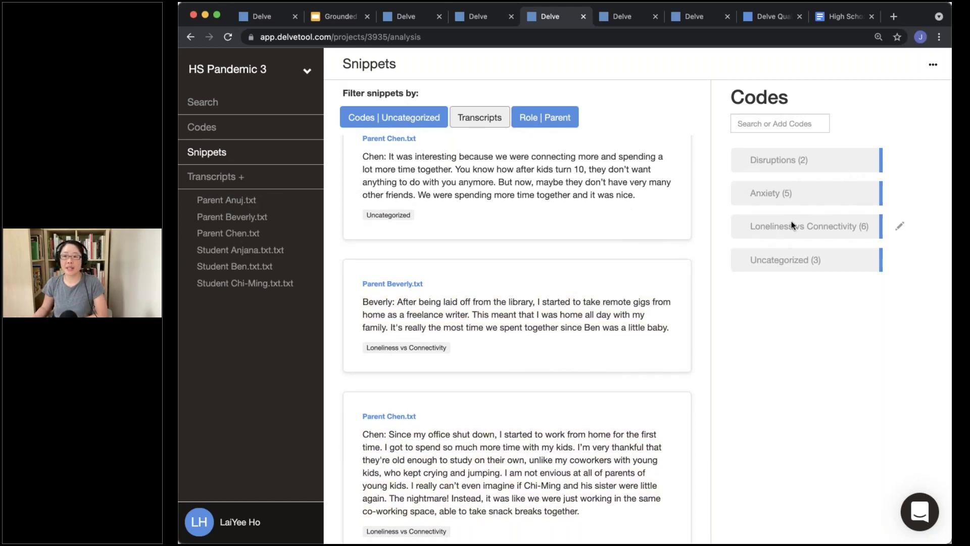
click(497, 448)
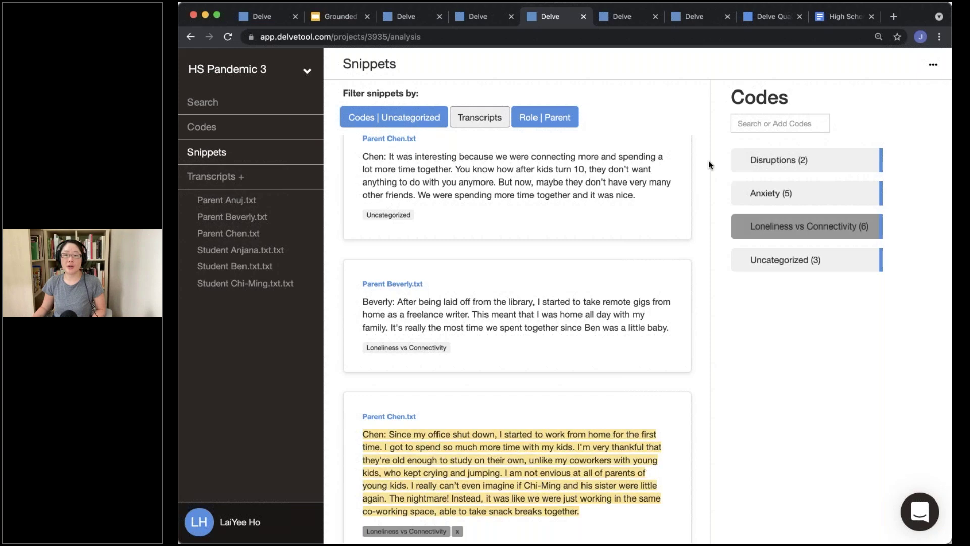
click(753, 124)
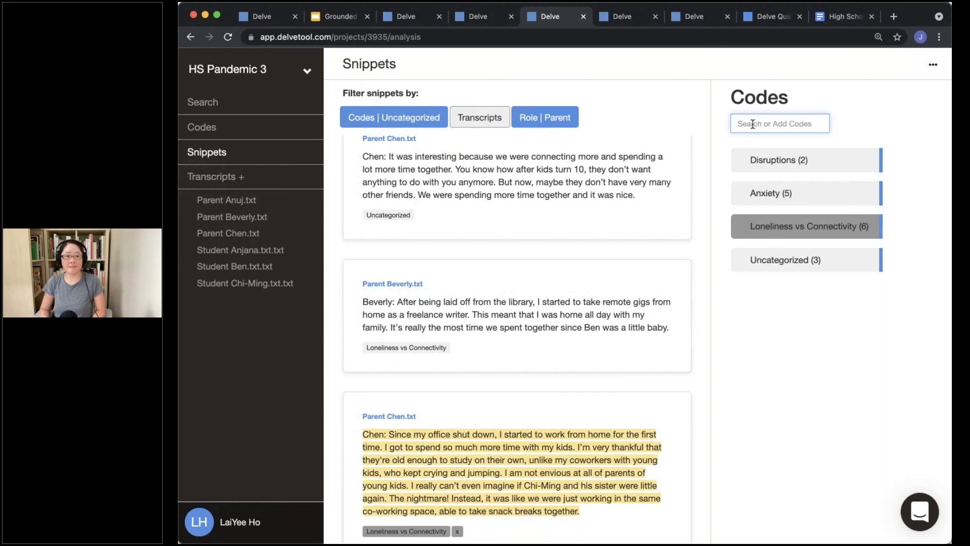
text(Impact of parent careers)
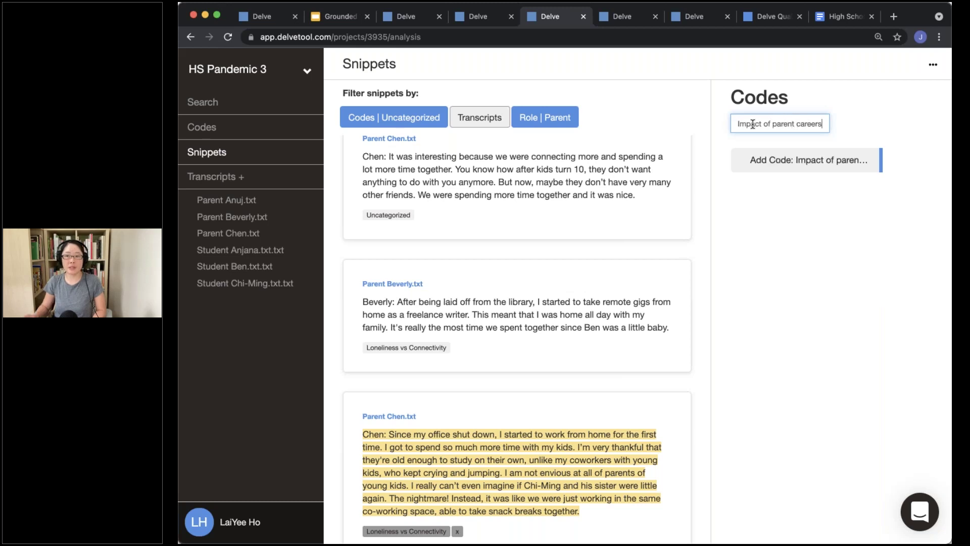
key(Return)
scroll(494, 466, down, 1)
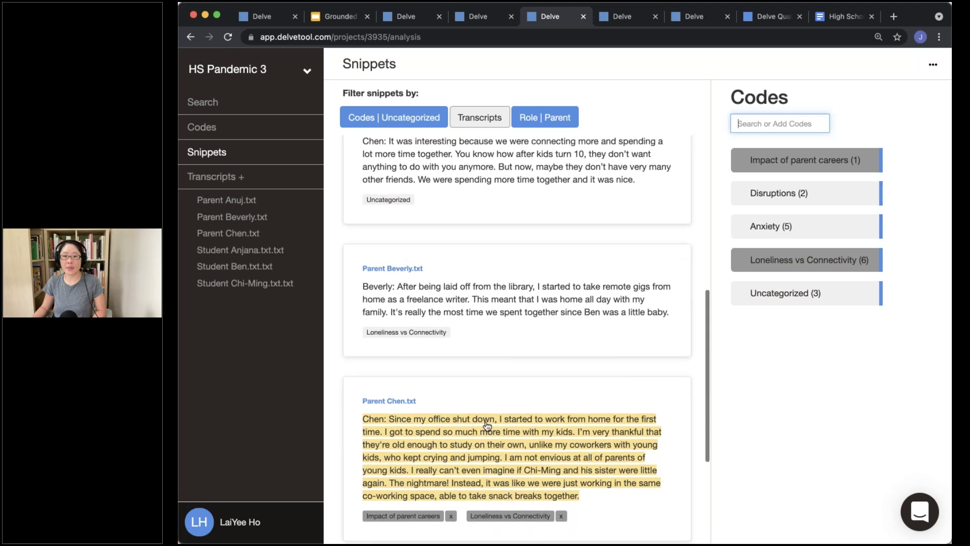
click(487, 303)
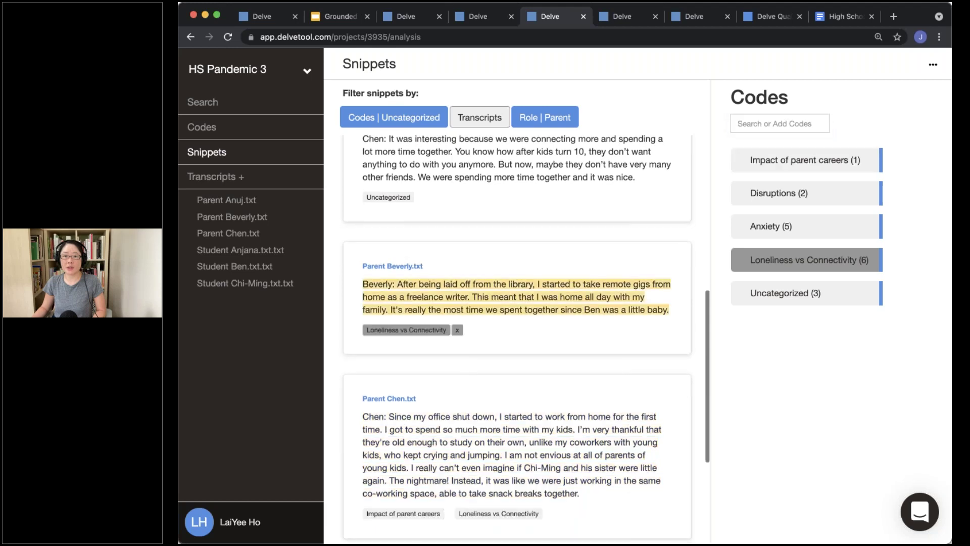
click(838, 160)
Describe the Impact of parent careers code, noting that both parents started working from home and had more time to spend with family
click(900, 163)
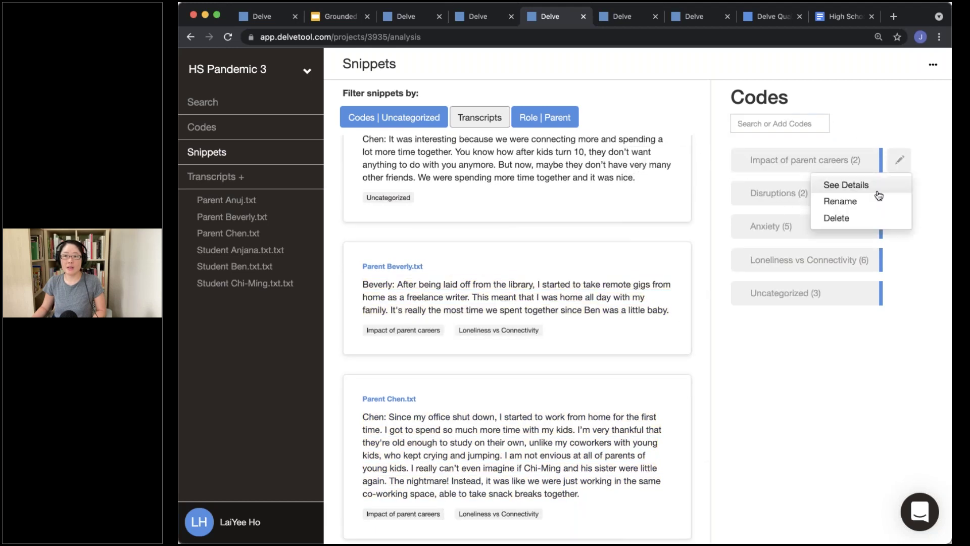
click(834, 184)
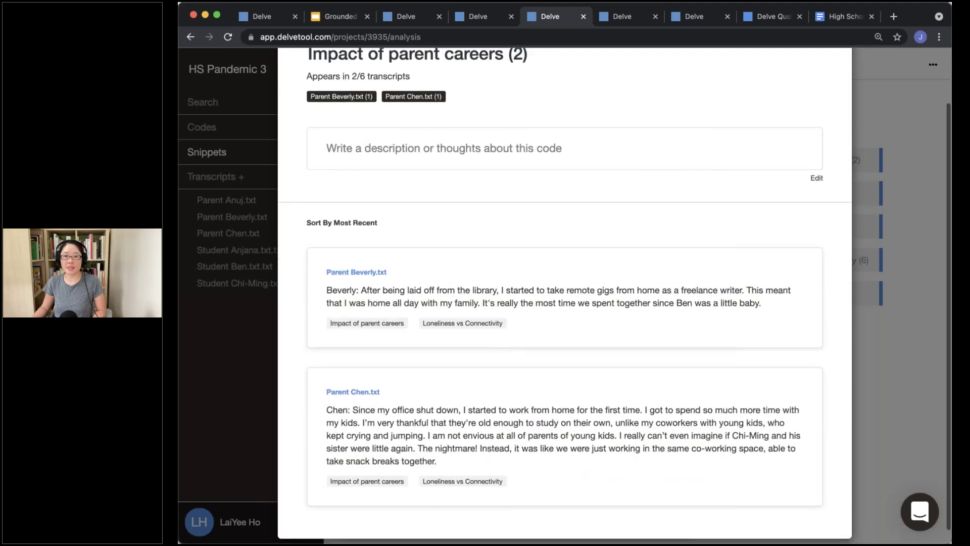
click(381, 213)
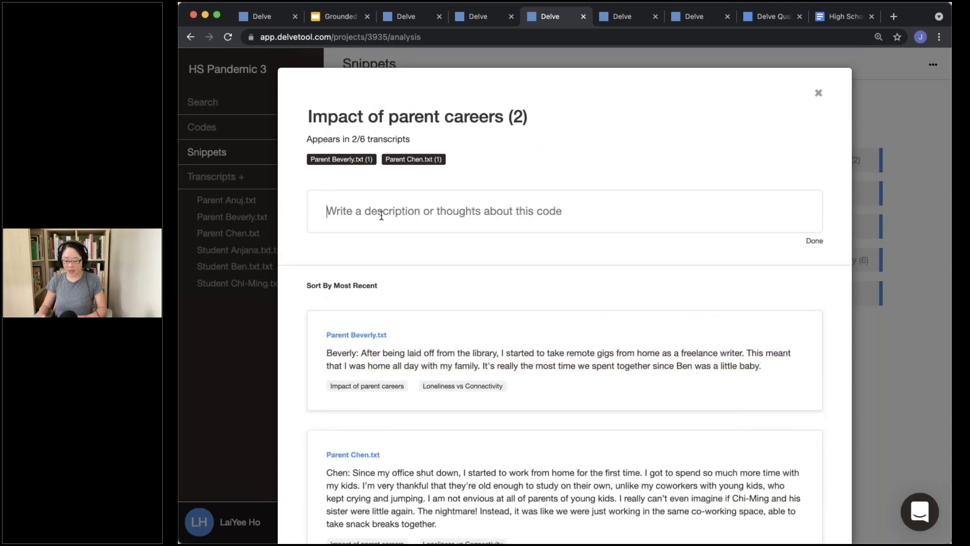
text(both)
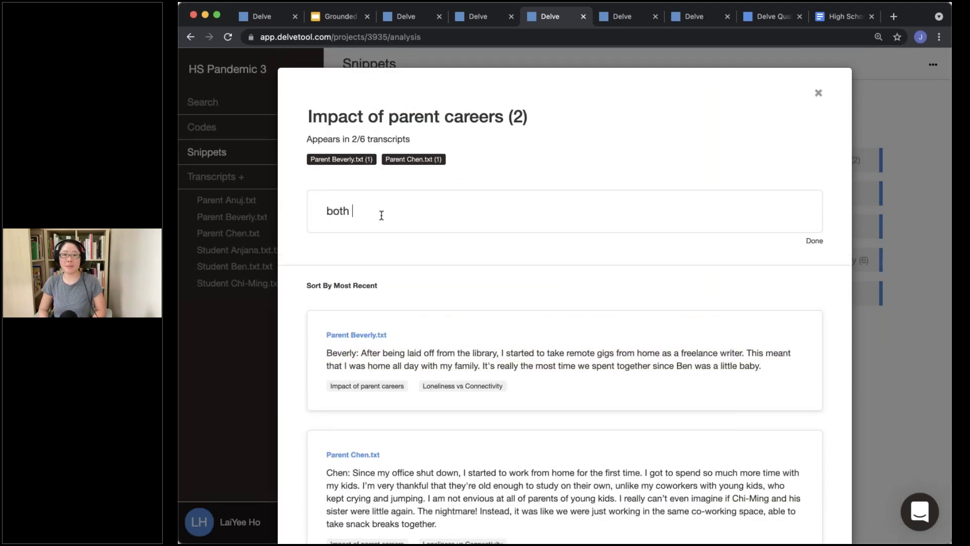
key(BackSpace)
key(BackSpace)
key(BackSpace)
key(BackSpace)
key(BackSpace)
text(Both Beverly and Chen started working from home and )
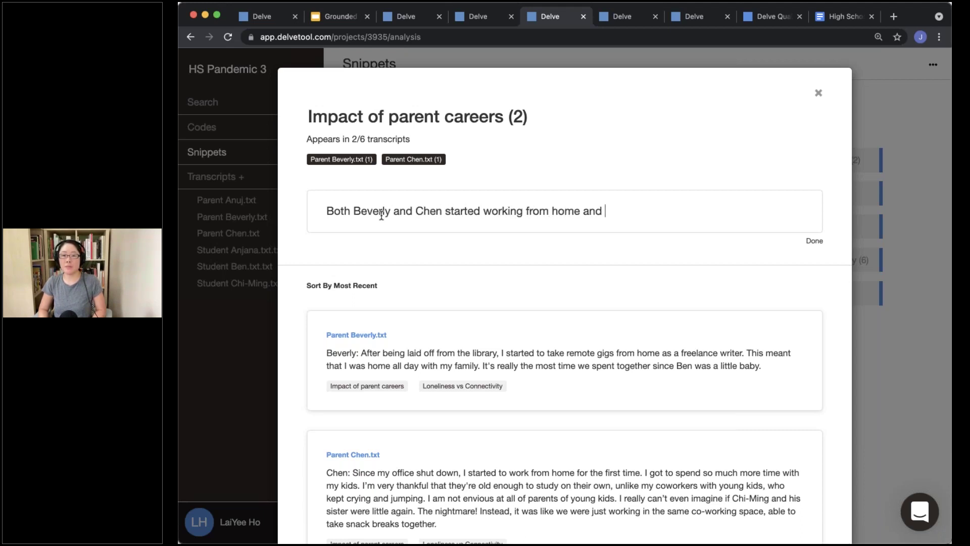
text(had more time to spend with family.)
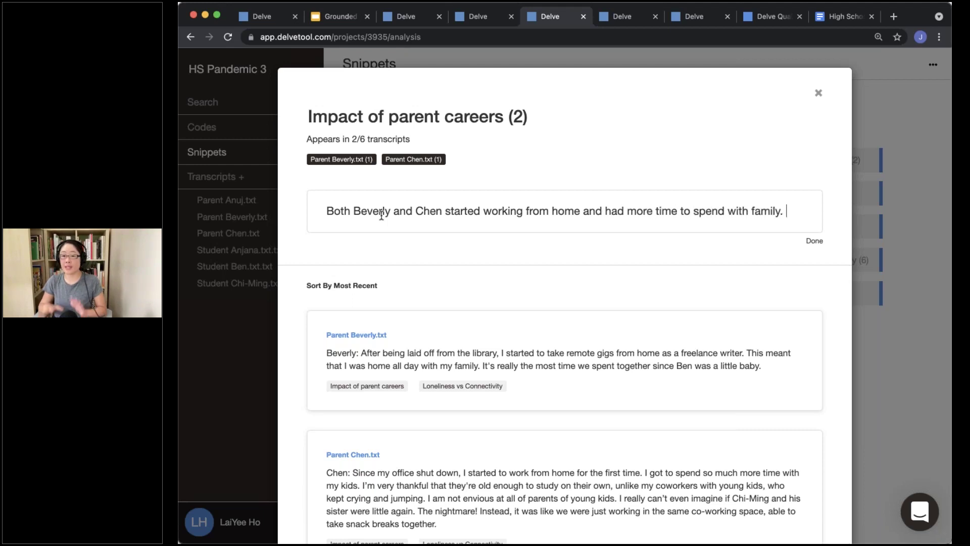
click(896, 357)
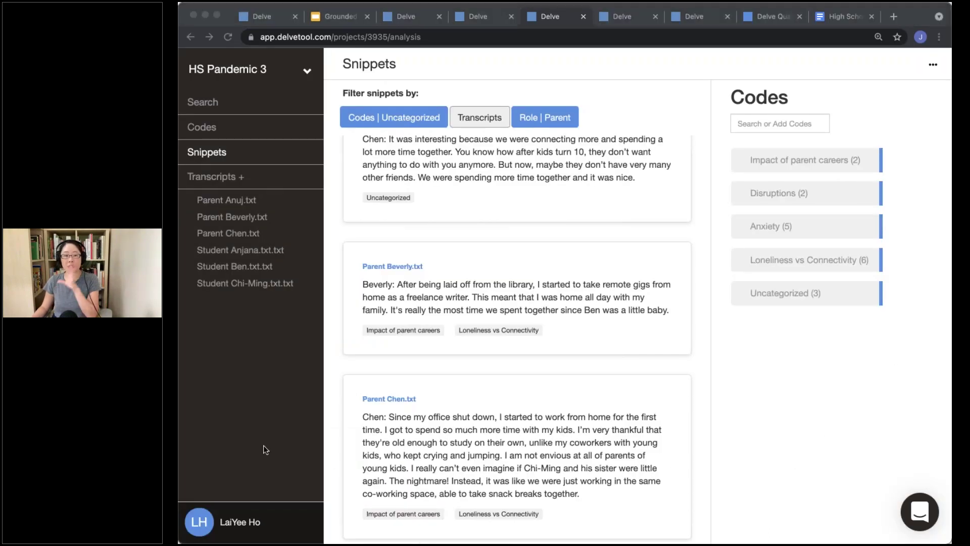
Look over the coded parent snippets and switch to the Google Slides presentation on grounded theory
scroll(526, 390, up, 1)
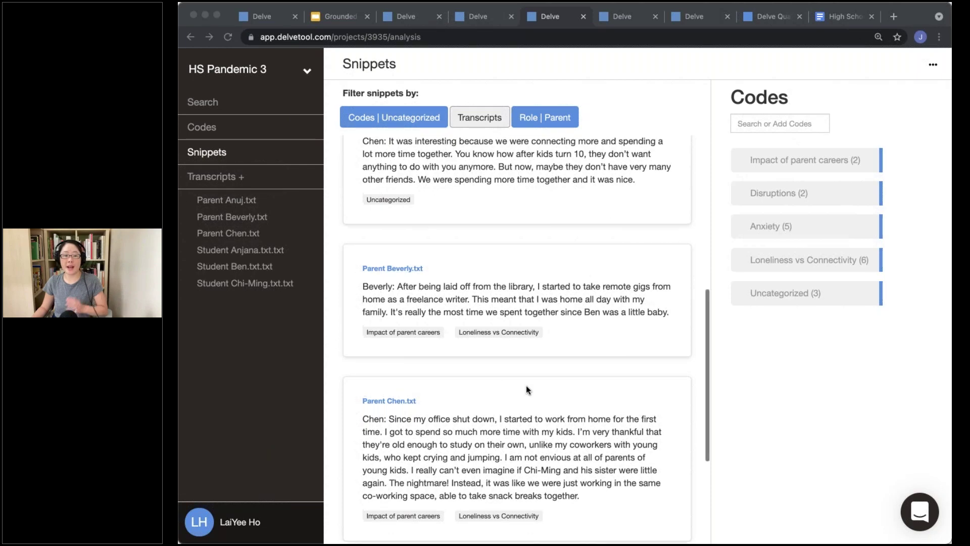
scroll(562, 372, up, 6)
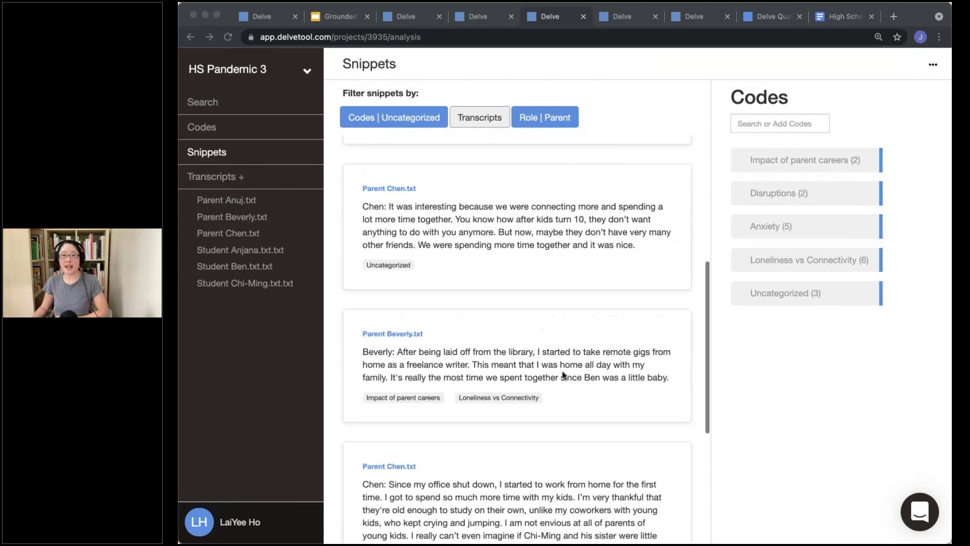
scroll(490, 423, down, 10)
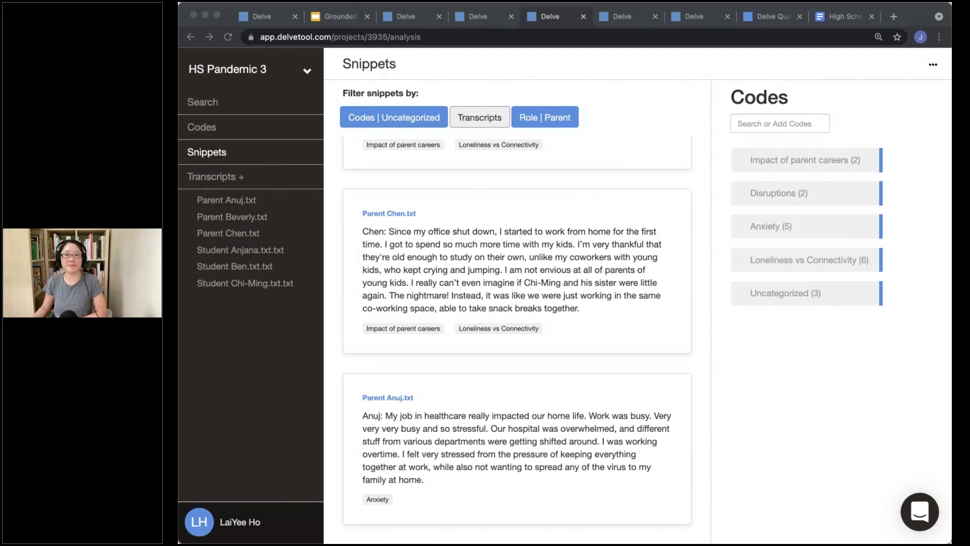
click(332, 18)
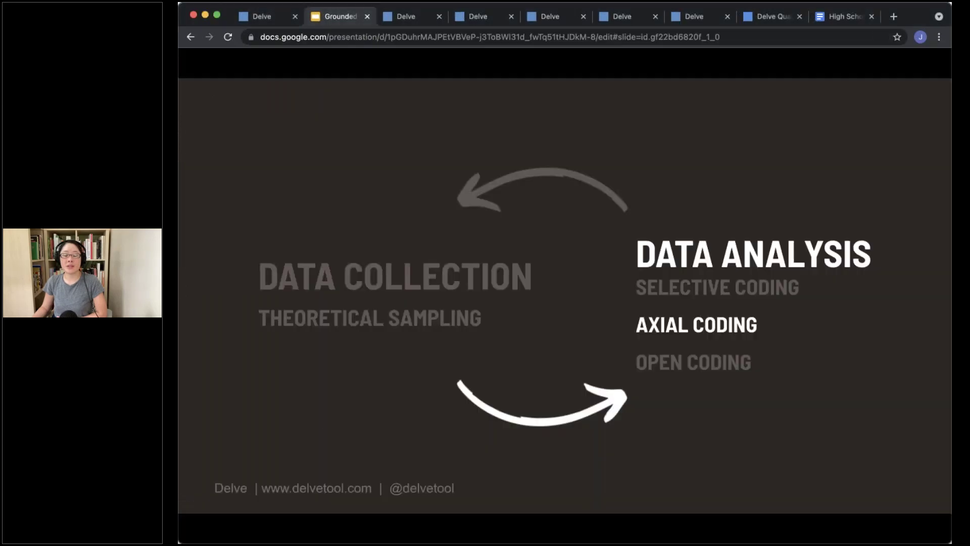
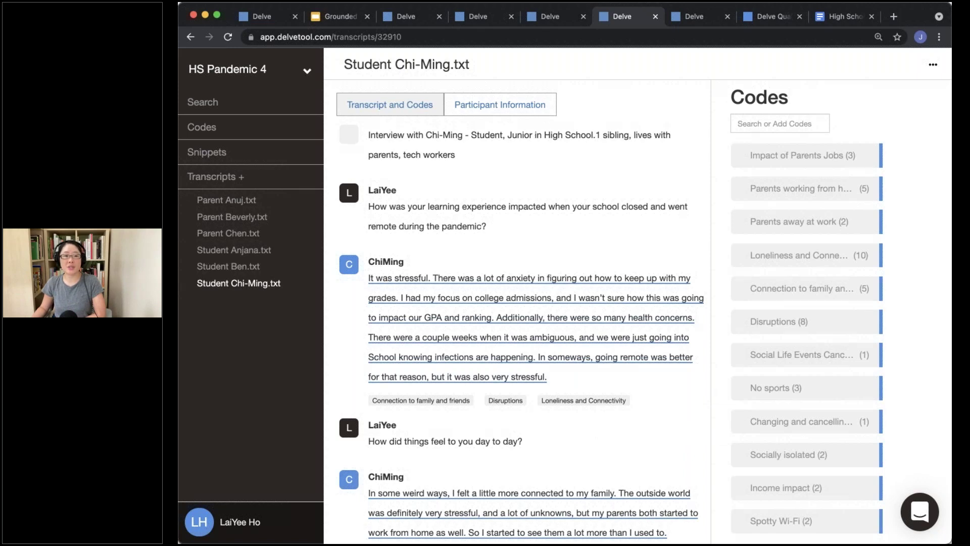
Open the HS Pandemic 4 codes overview and read the Impact of Parents Jobs code's description and snippets
click(206, 132)
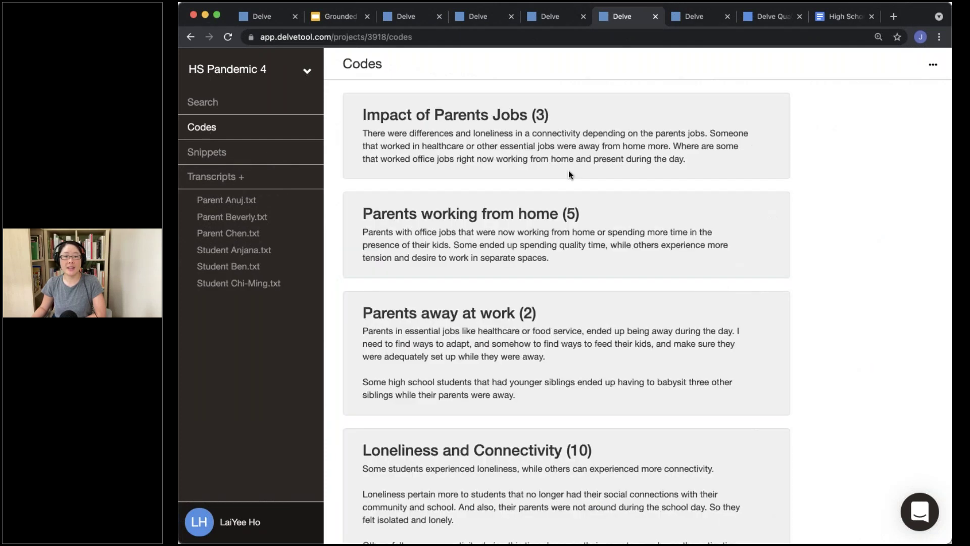
drag(404, 133, 627, 164)
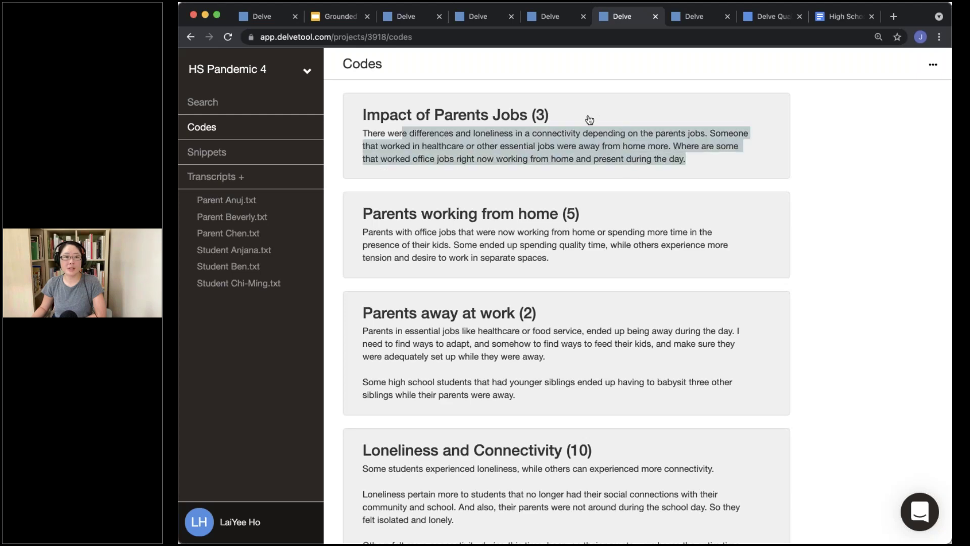
click(589, 120)
scroll(487, 453, down, 5)
scroll(487, 454, up, 2)
scroll(487, 455, up, 3)
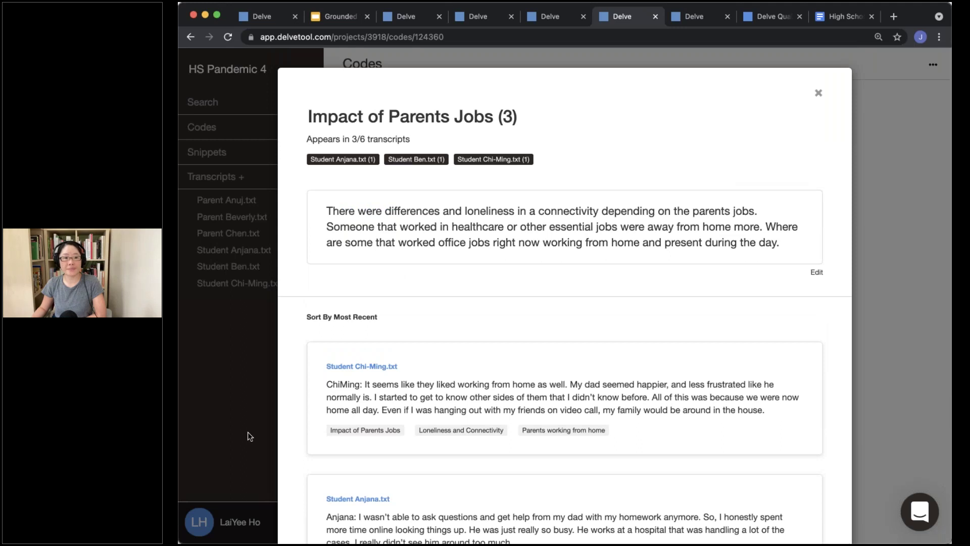
click(248, 431)
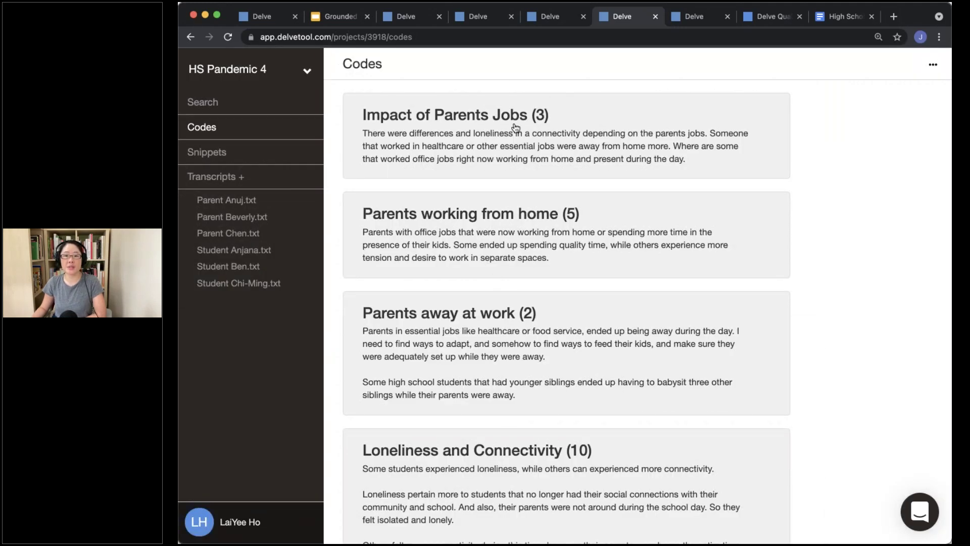
Read the description and snippets of the Loneliness and Connectivity code
scroll(473, 455, down, 1)
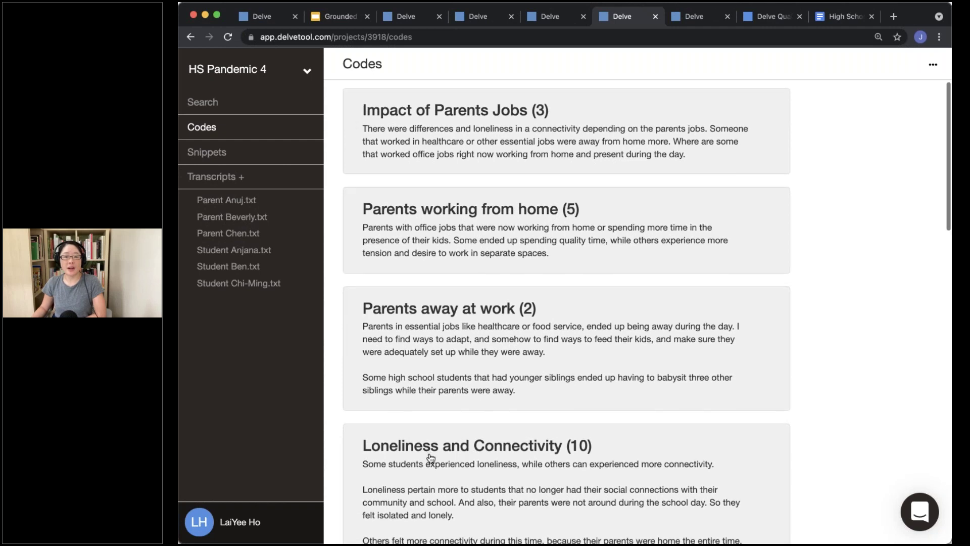
scroll(430, 457, down, 4)
click(416, 353)
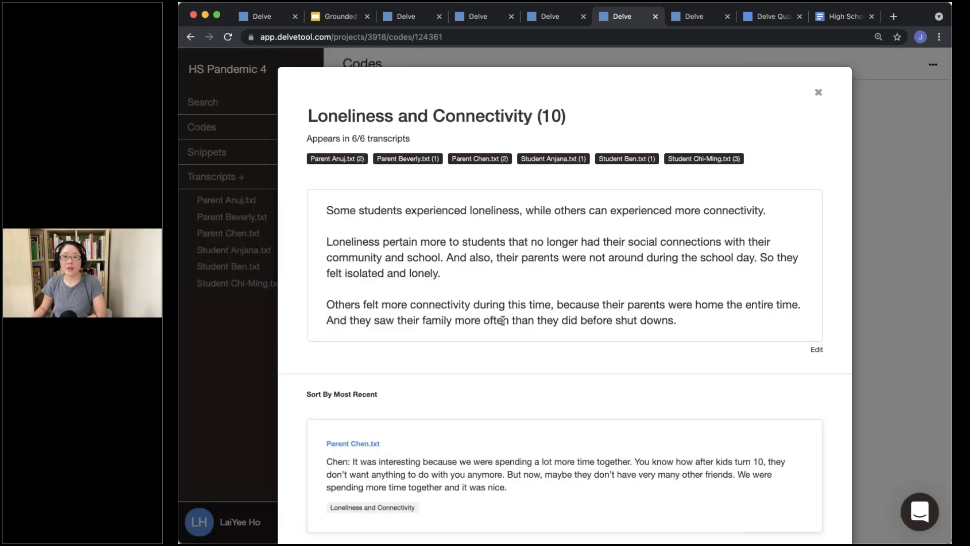
scroll(503, 320, down, 5)
click(244, 346)
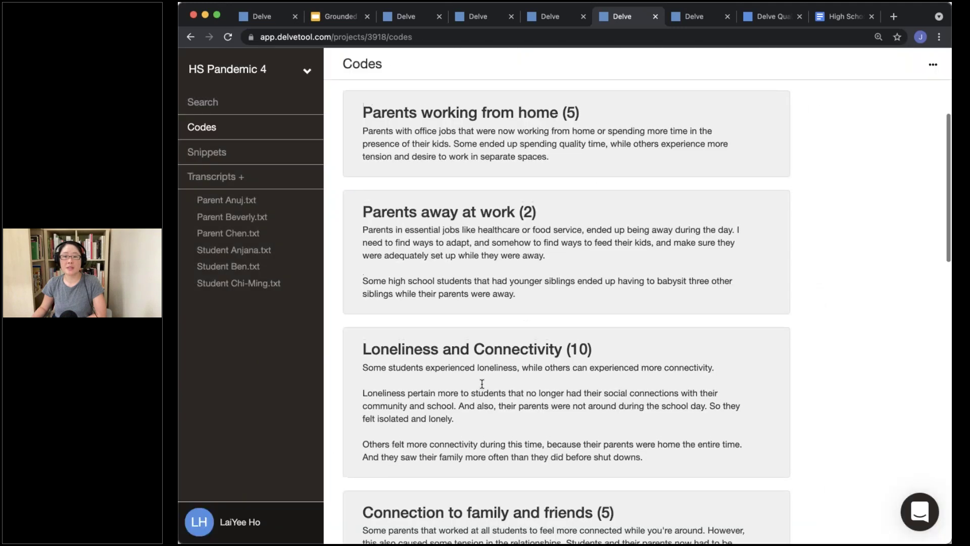
Revisit the details of the Impact of Parents Jobs code and the snippets grouped under it
scroll(433, 460, up, 2)
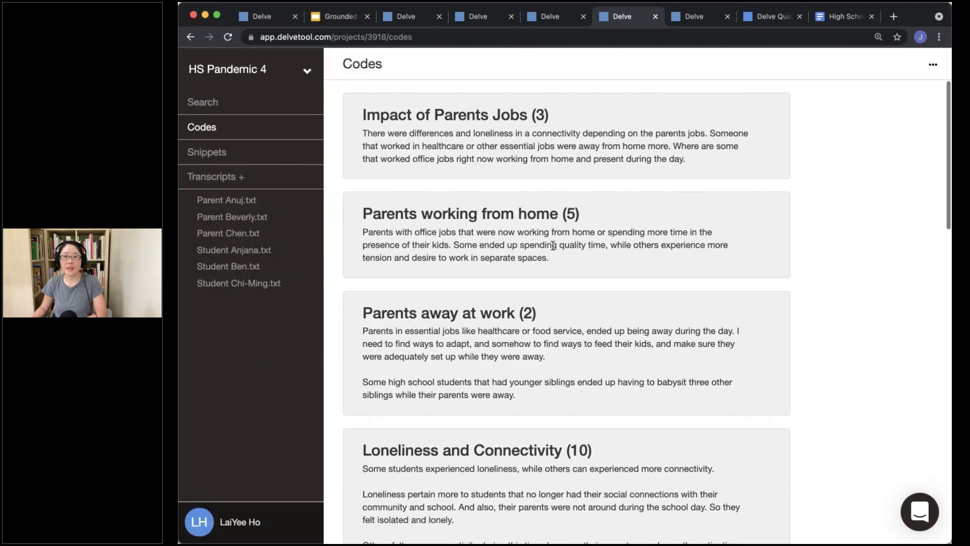
click(597, 118)
scroll(513, 394, down, 5)
scroll(513, 394, up, 5)
click(223, 383)
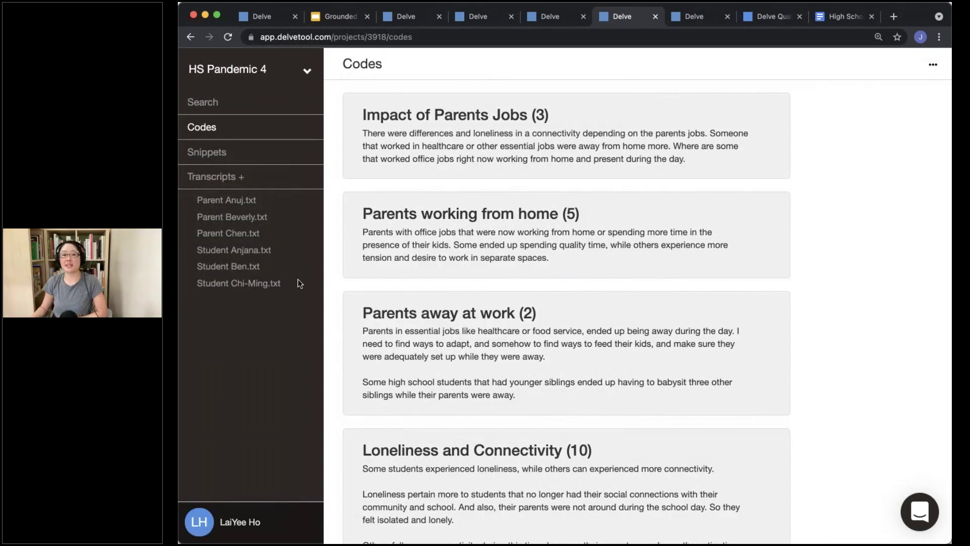
Open the first parent transcript and add a code named "Parents jobs impacted loneliness and connectivity"
click(227, 201)
click(786, 126)
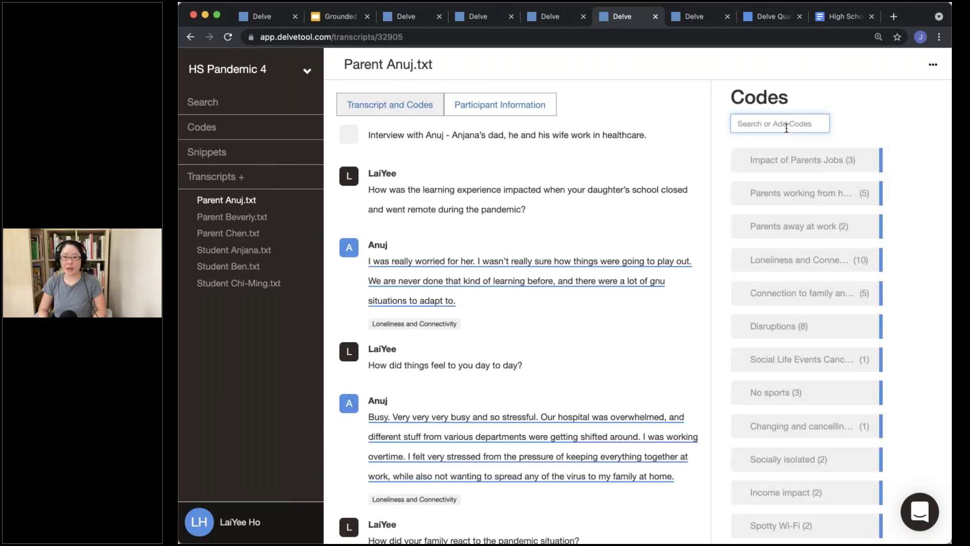
text(Parents )
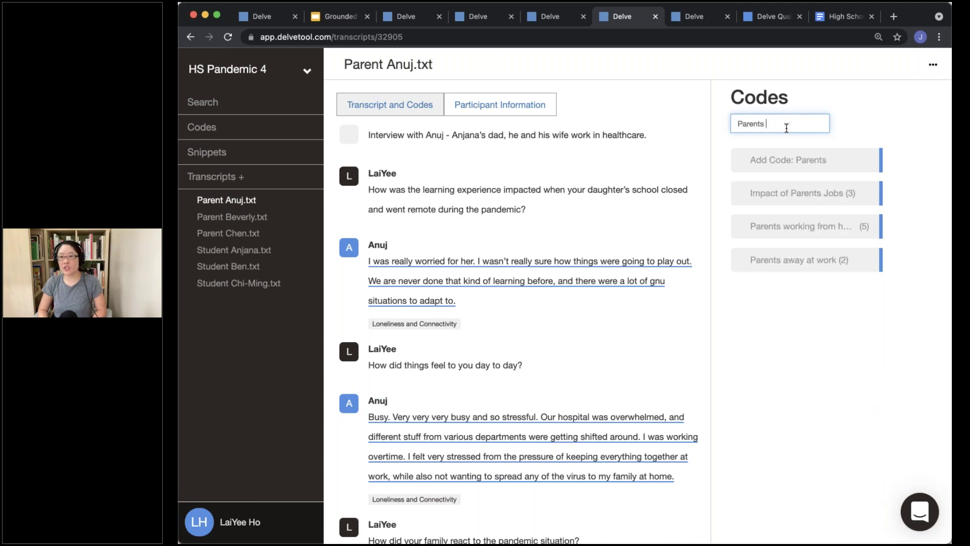
text(jobs impacted loneline)
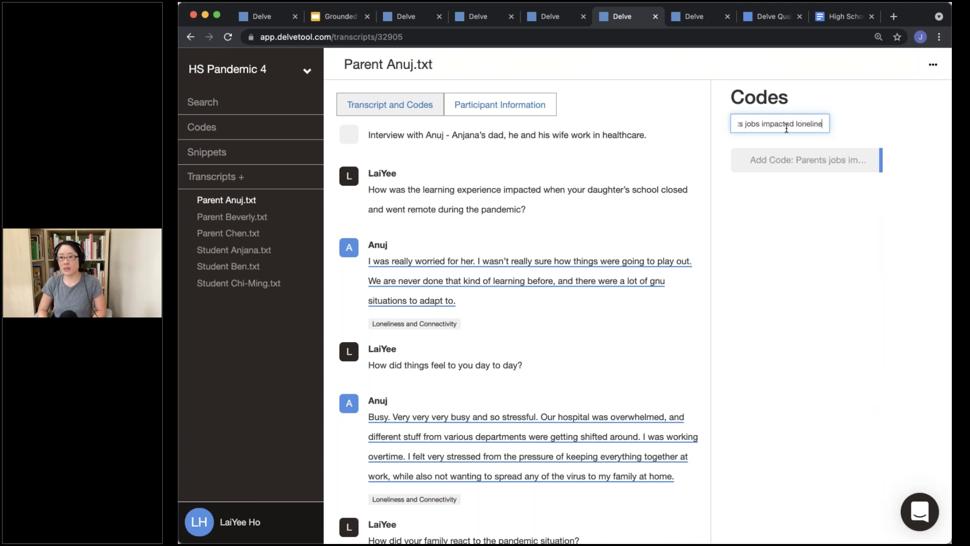
text(ss and connectivity)
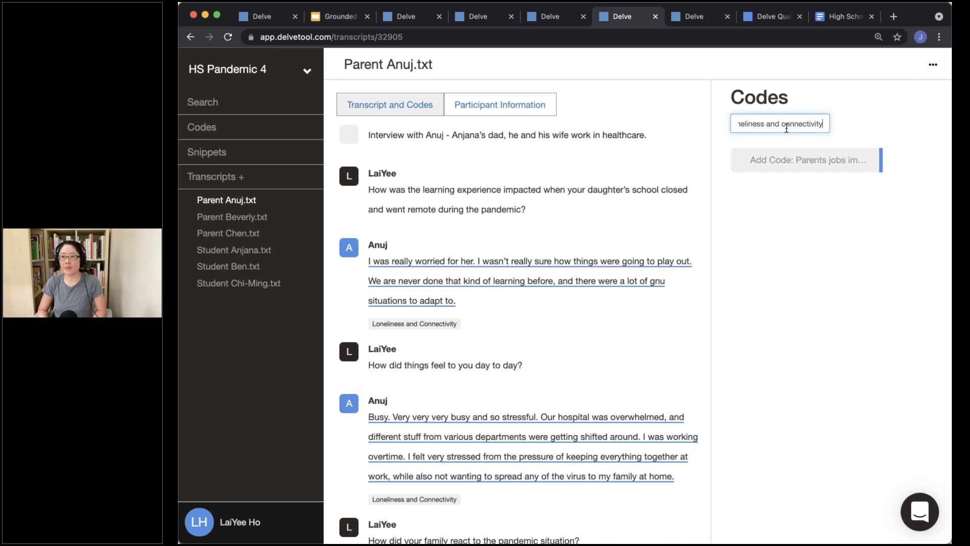
key(Return)
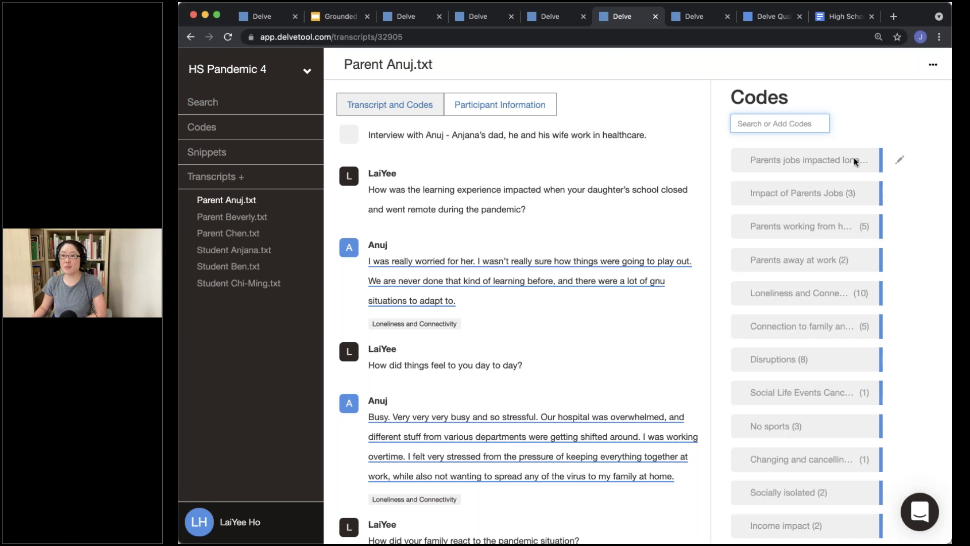
Nest the Impact of Parents Jobs and Loneliness and Connectivity codes under the new parents' jobs category and check the category's details
drag(751, 195, 777, 168)
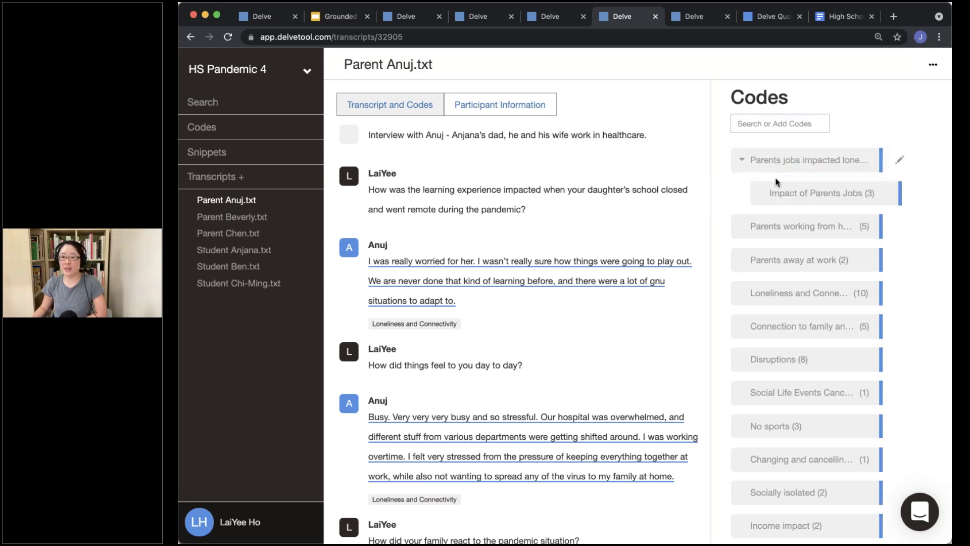
mouse_move(759, 296)
mouse_down()
mouse_move(781, 243)
mouse_move(771, 206)
mouse_up()
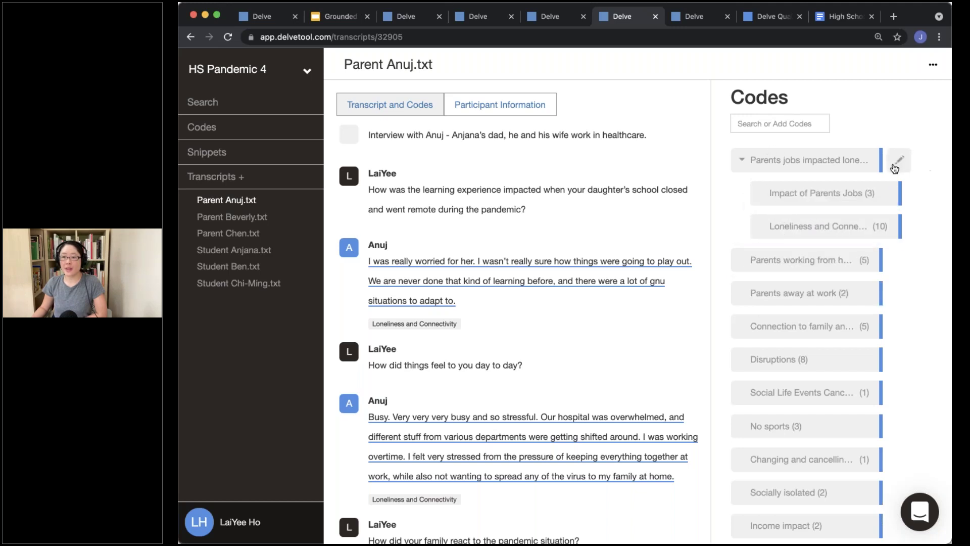
click(899, 159)
click(863, 186)
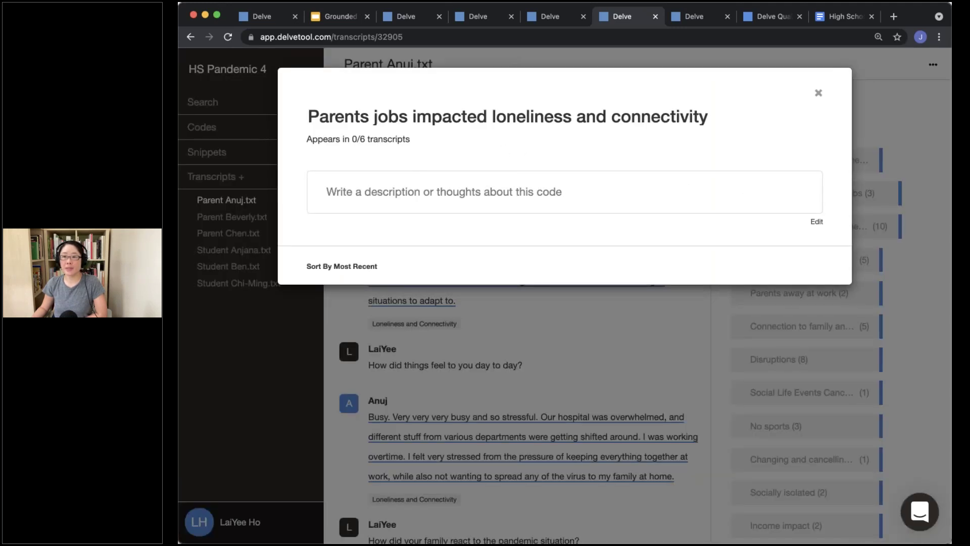
click(908, 170)
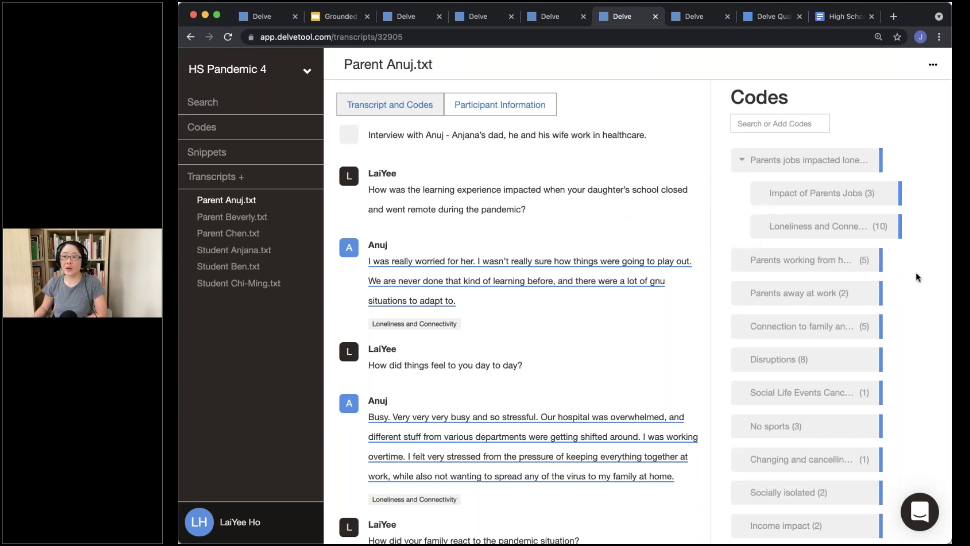
Read the Parents working from home code's details, and nest it and Parents away at work under the parents' jobs category
click(900, 261)
click(849, 284)
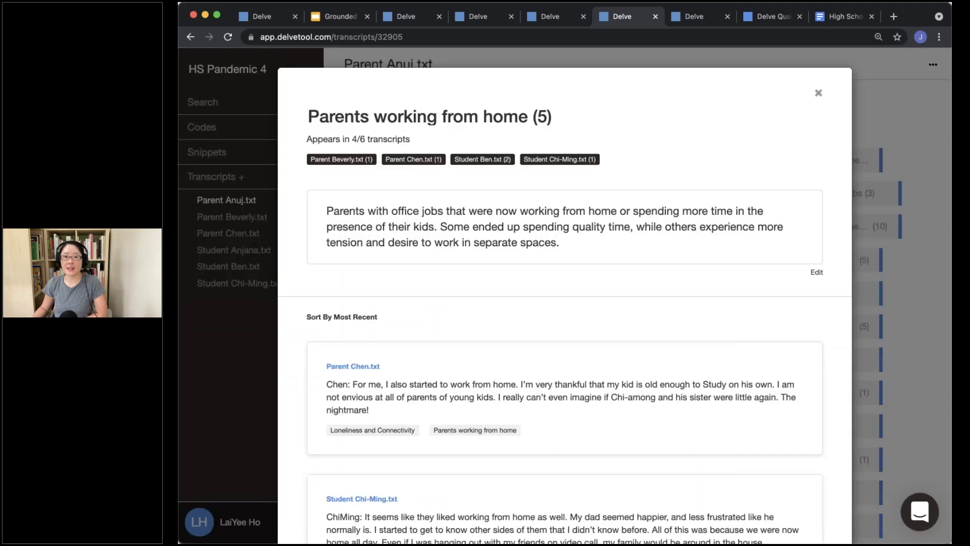
click(905, 226)
drag(786, 266, 789, 203)
drag(778, 292, 760, 188)
drag(793, 260, 763, 206)
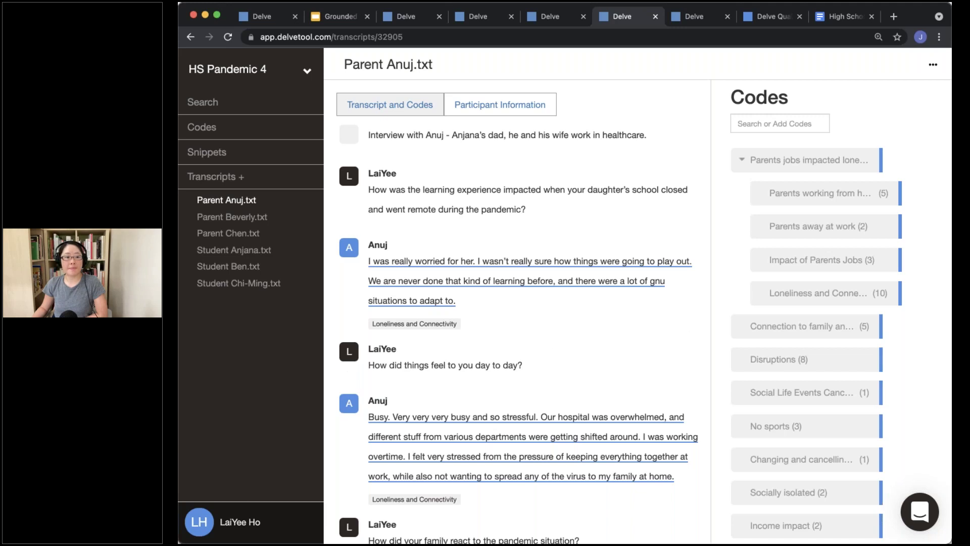
Review the remaining ungrouped codes and the nested parents' jobs category in the project's codes overview
scroll(831, 462, down, 5)
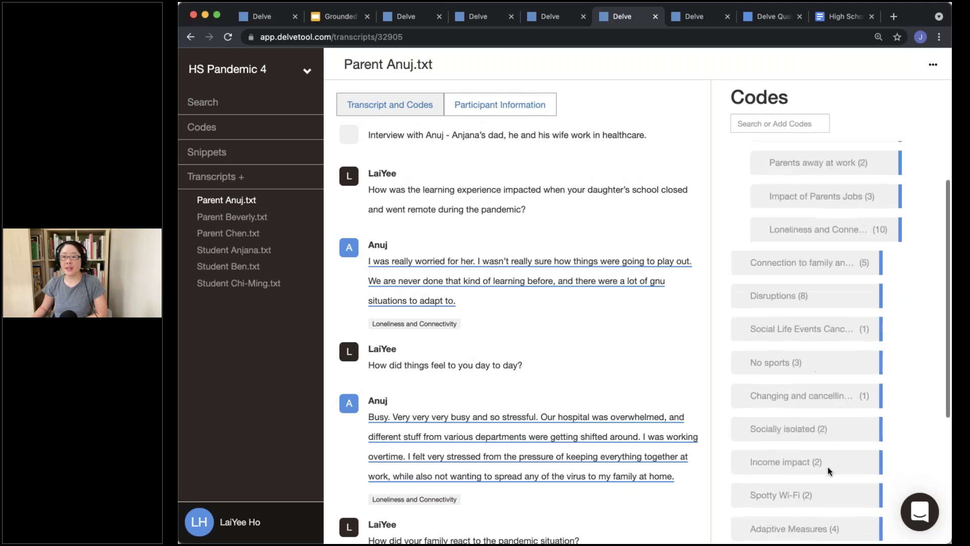
scroll(835, 295, up, 2)
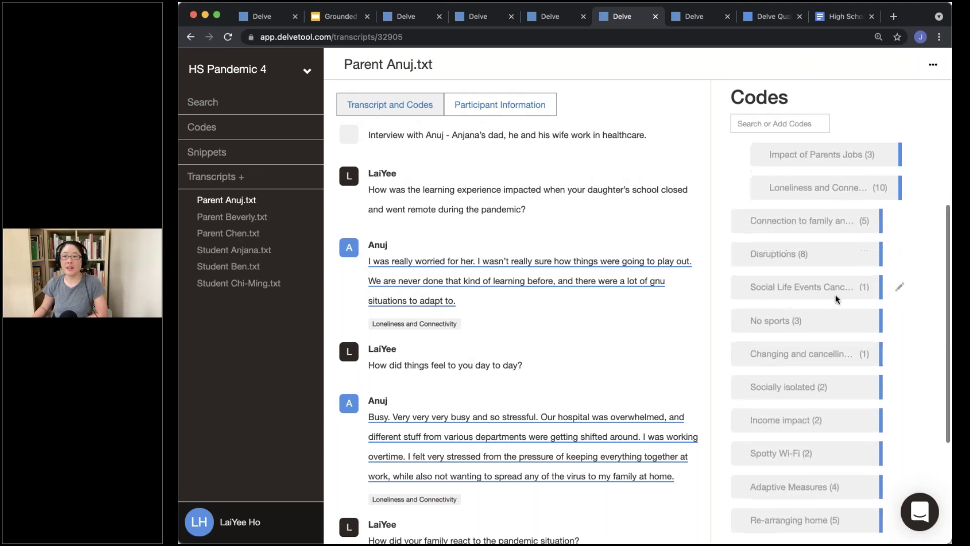
click(202, 127)
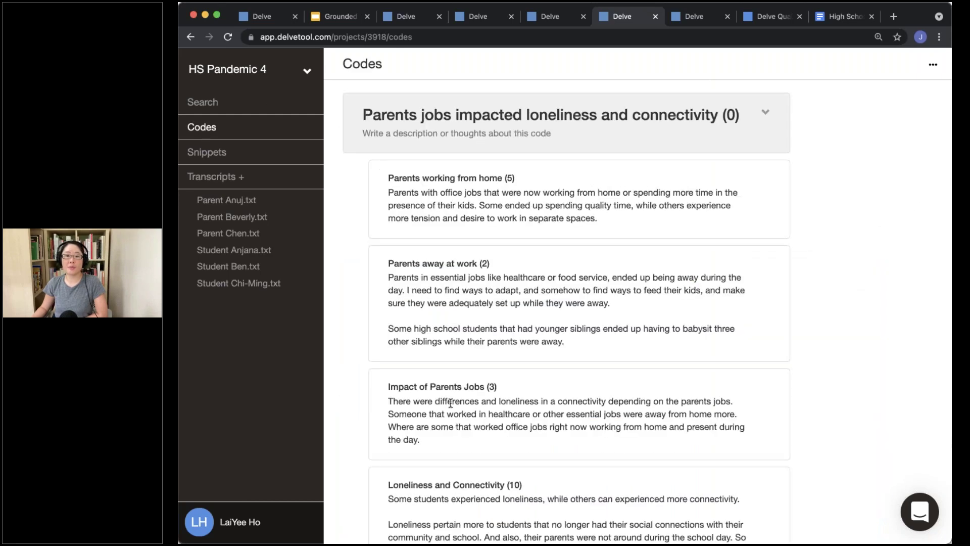
scroll(450, 404, down, 10)
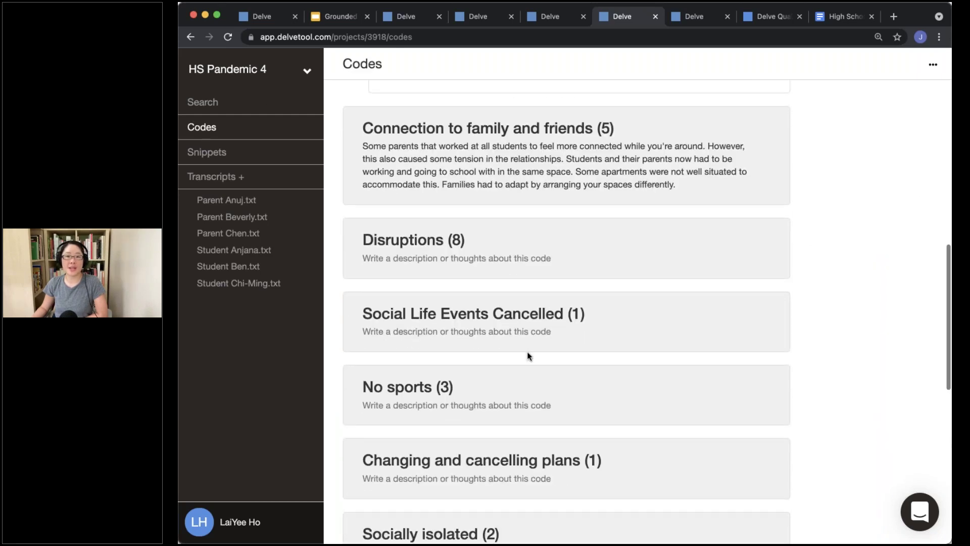
scroll(566, 303, up, 8)
Return to the first parent transcript and add a code named "Emotional reaction to disruptions"
click(222, 200)
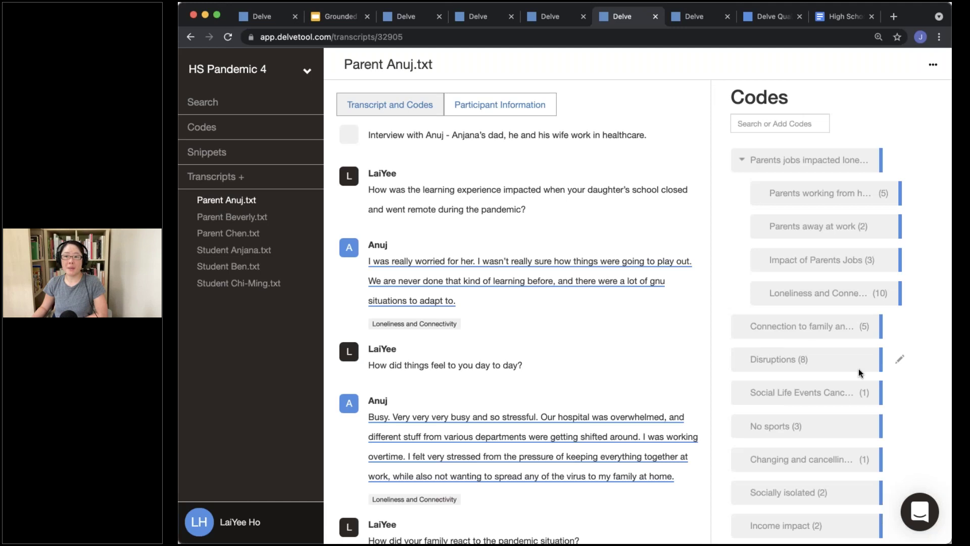
click(779, 123)
text(Emotional reaction to d)
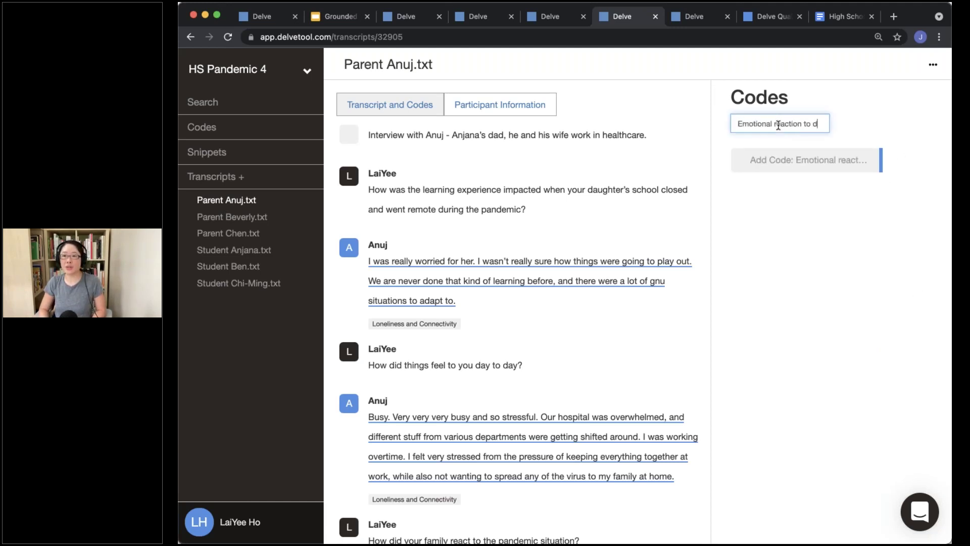
text(isruptions)
key(Return)
Place Emotional reaction to disruptions as a top-level category below Social Life Events Cancelled, with No sports, Socially isolated and Income impact nested under it
drag(778, 157, 732, 372)
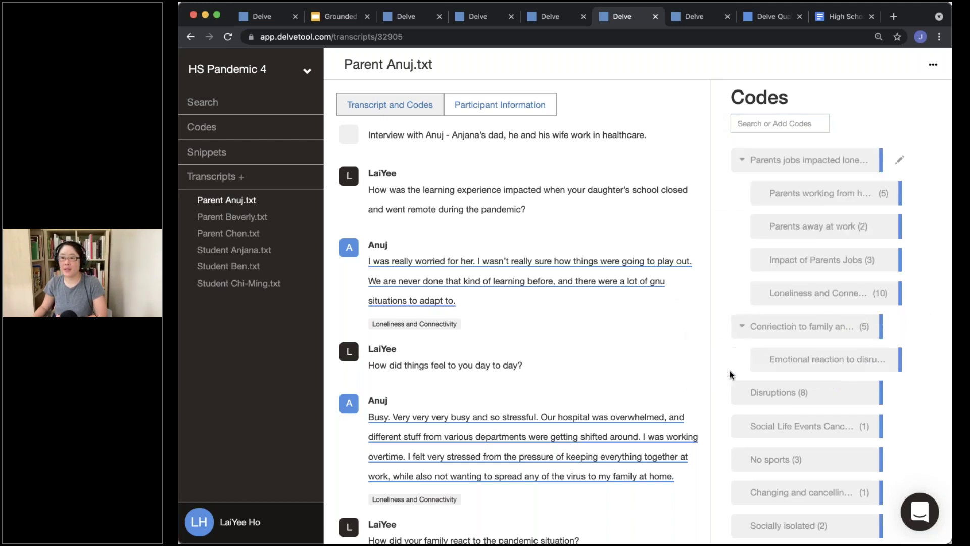
drag(793, 359, 795, 438)
drag(766, 521, 766, 402)
scroll(777, 469, down, 2)
scroll(766, 402, up, 2)
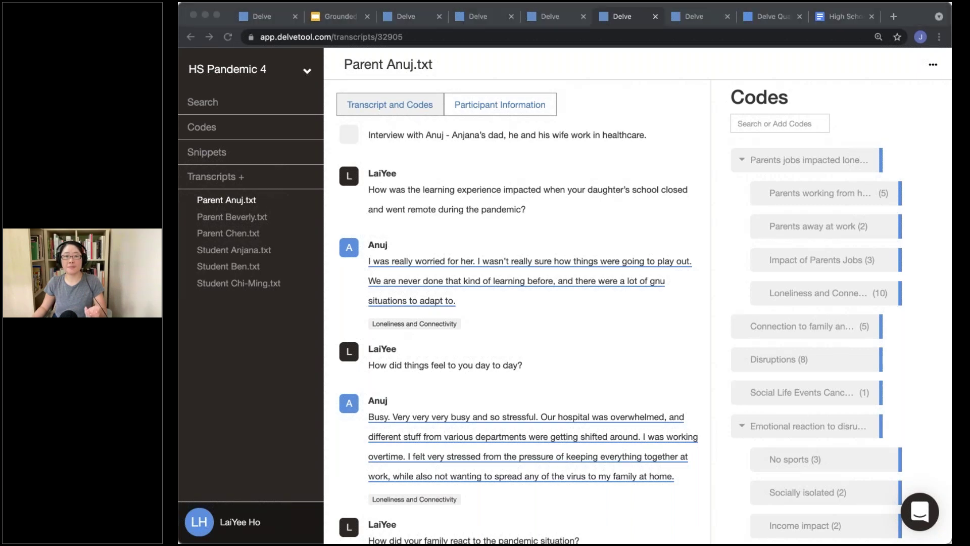
Switch to the Google Slides presentation and advance to the slide on selective coding as finding the connection between categories
click(332, 16)
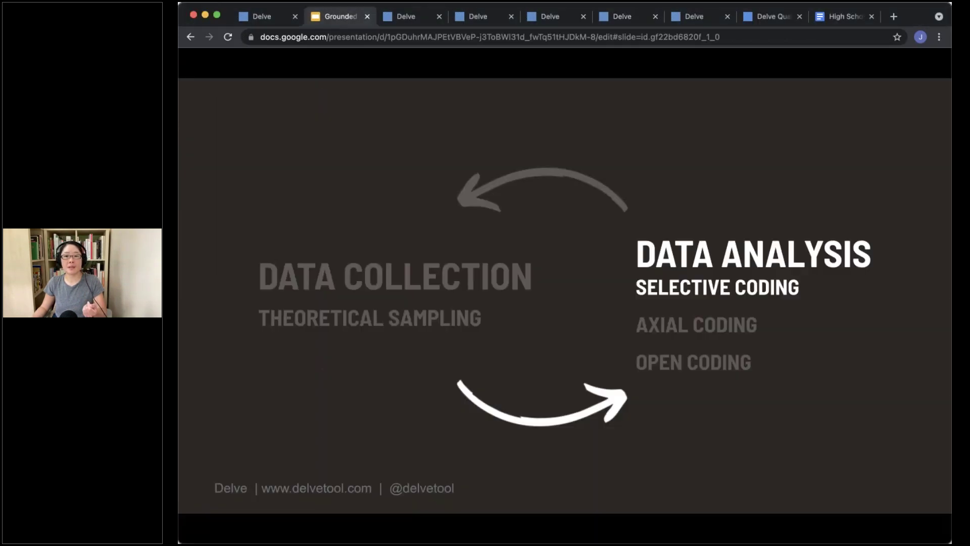
key(Right)
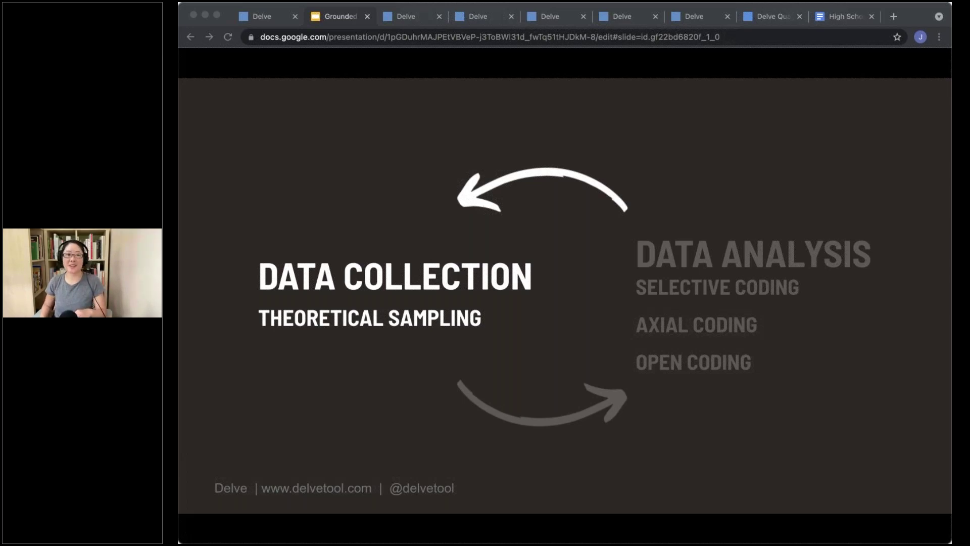
key(Right)
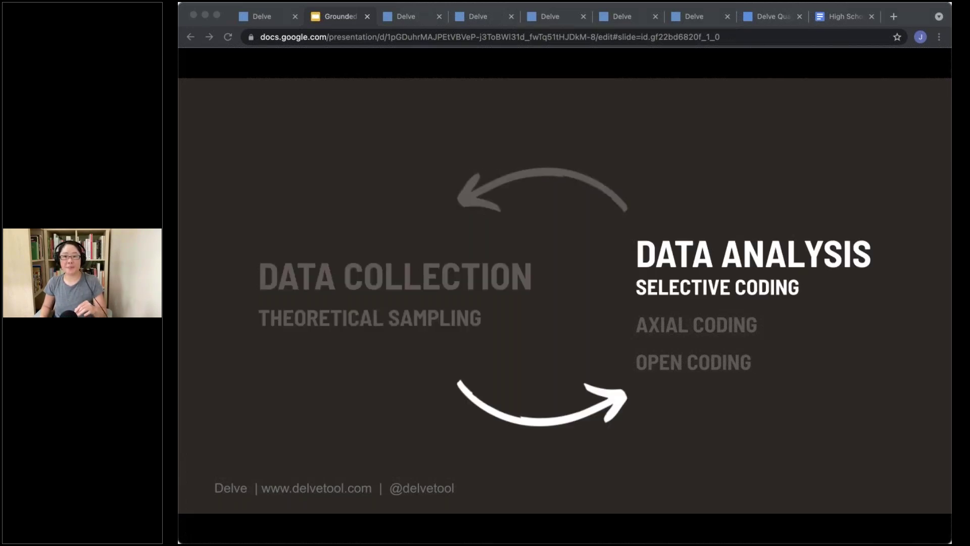
key(Right)
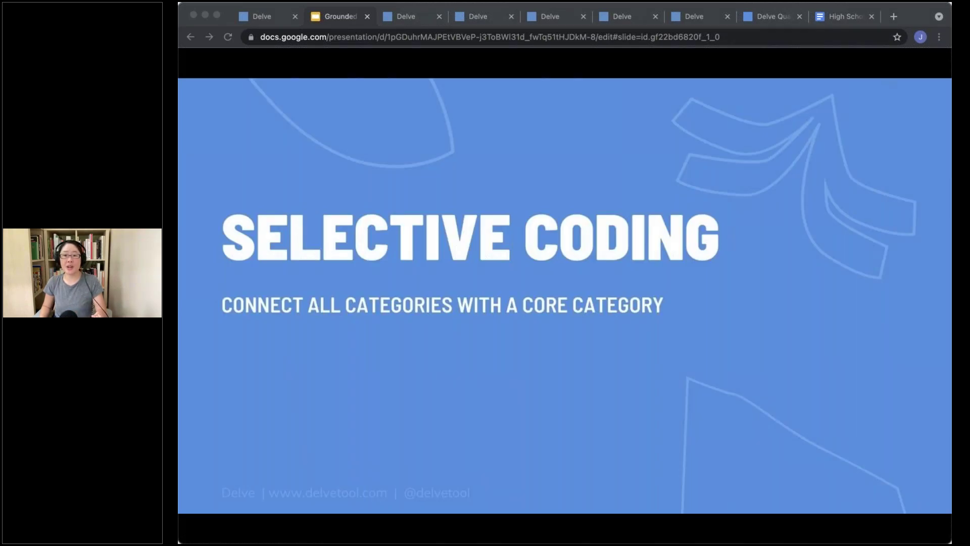
key(Right)
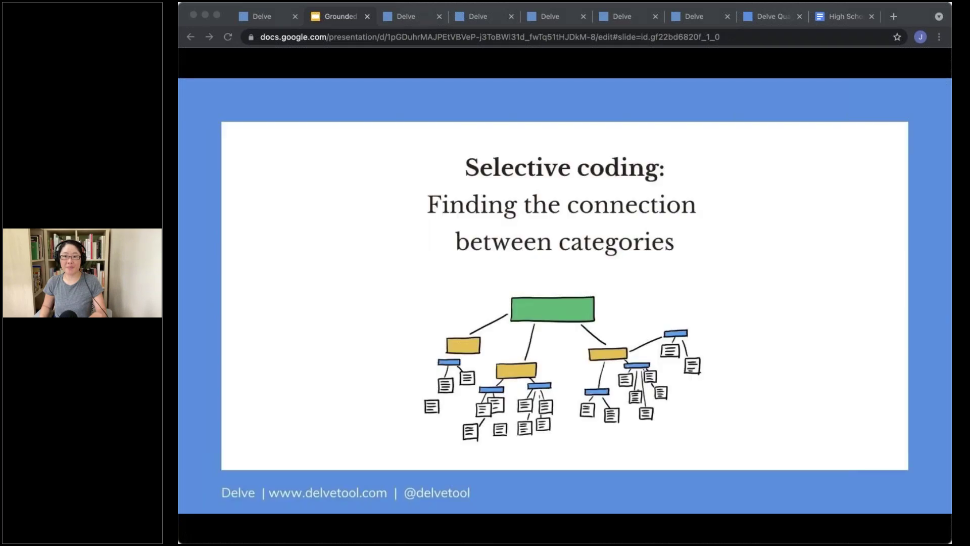